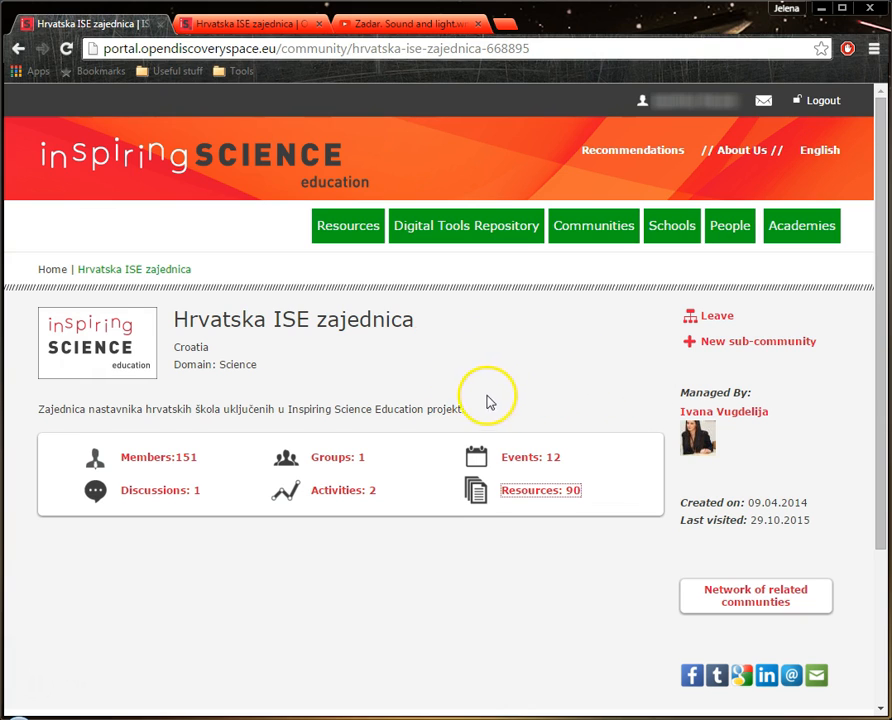
- Bring up the Community Resources page of the Hrvatska ISE zajednica community
left_click(528, 491, "ctrl")
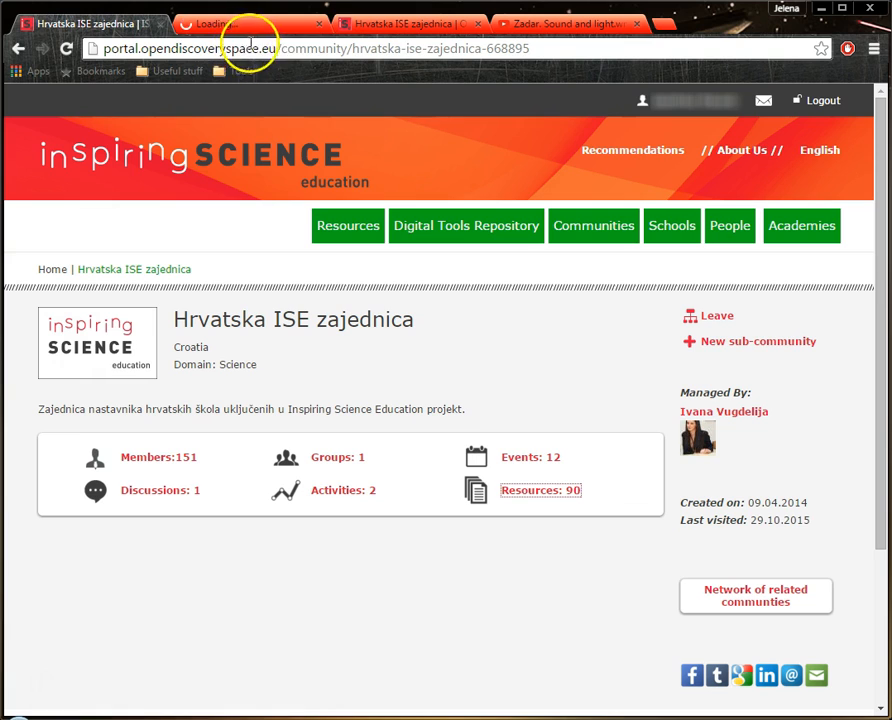
left_click(318, 24)
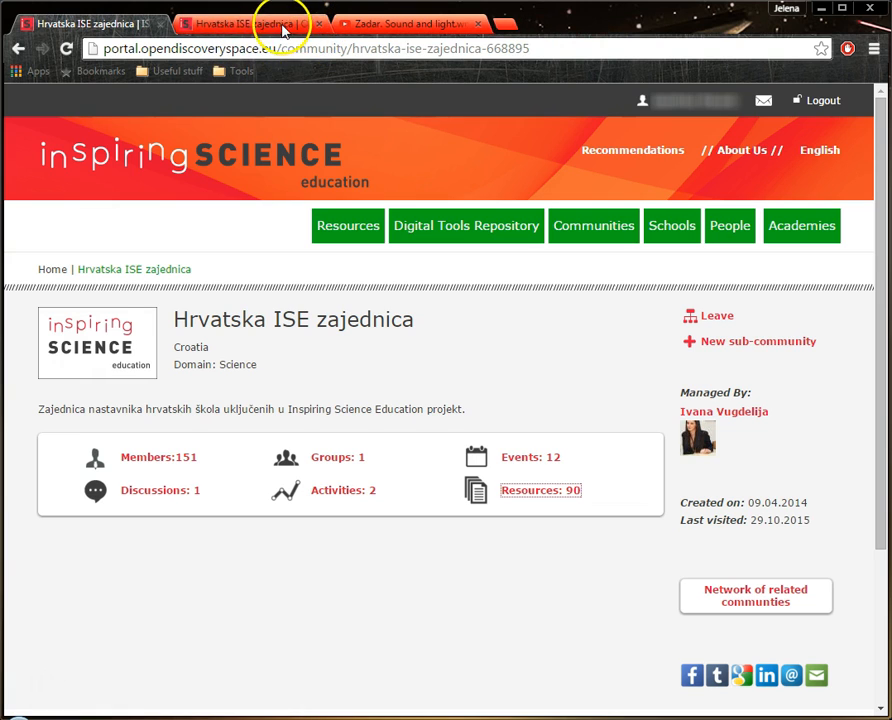
left_click(236, 28)
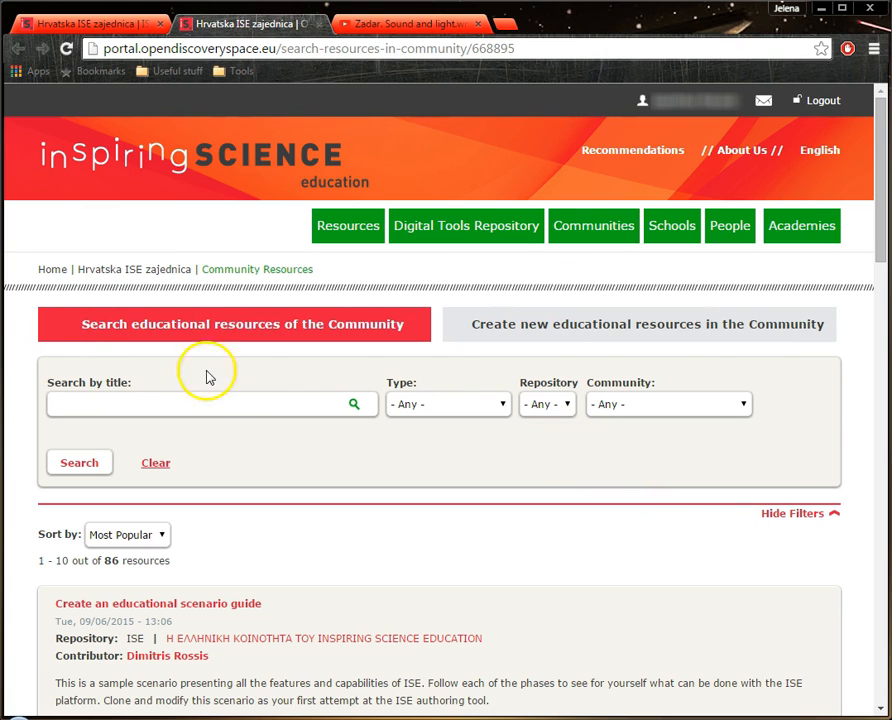
- Start a new community resource of type Educational Scenario with the ISE Authoring Tool
left_click(621, 333)
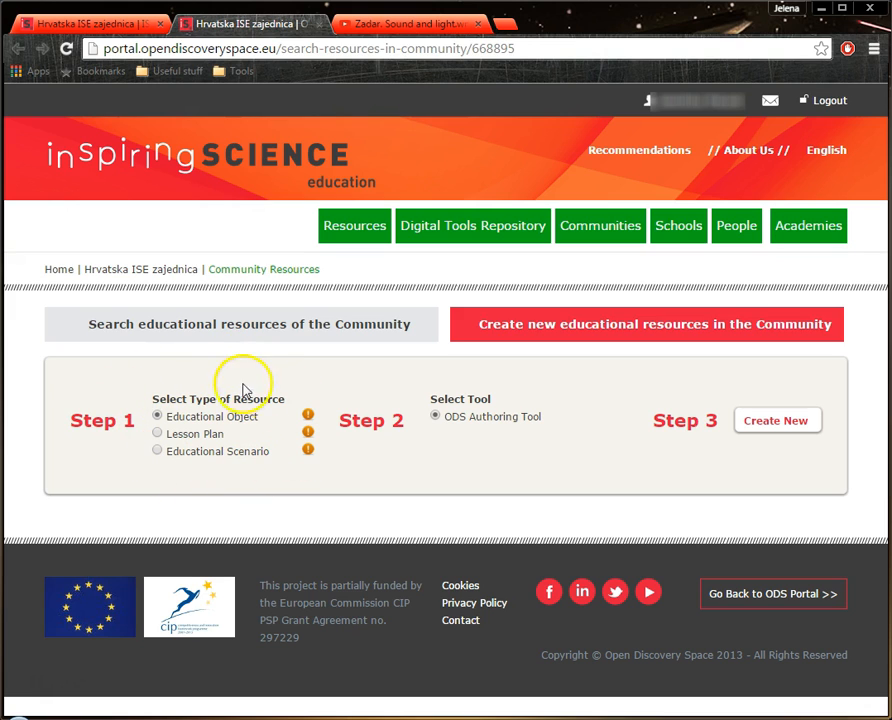
left_click(195, 455)
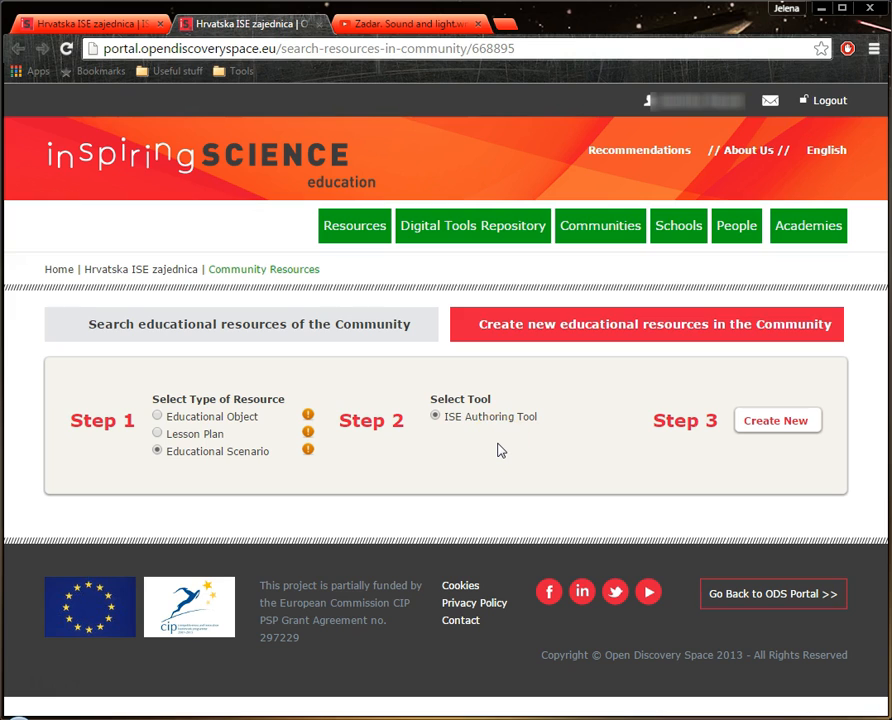
left_click(776, 430)
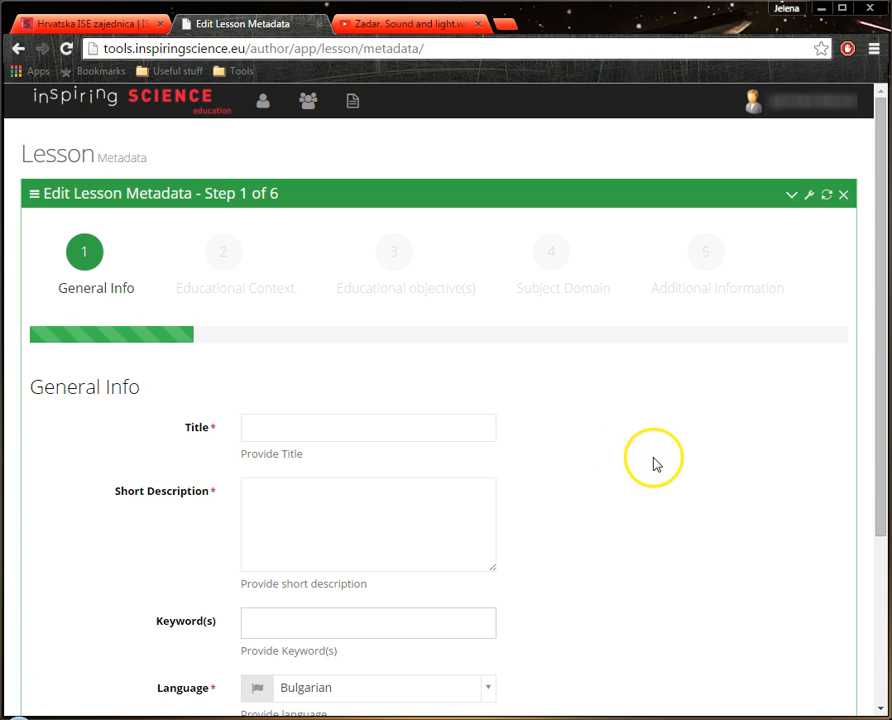
- Title the lesson "Morske orgulje" in the General Info metadata
scroll(674, 456, "down", 3)
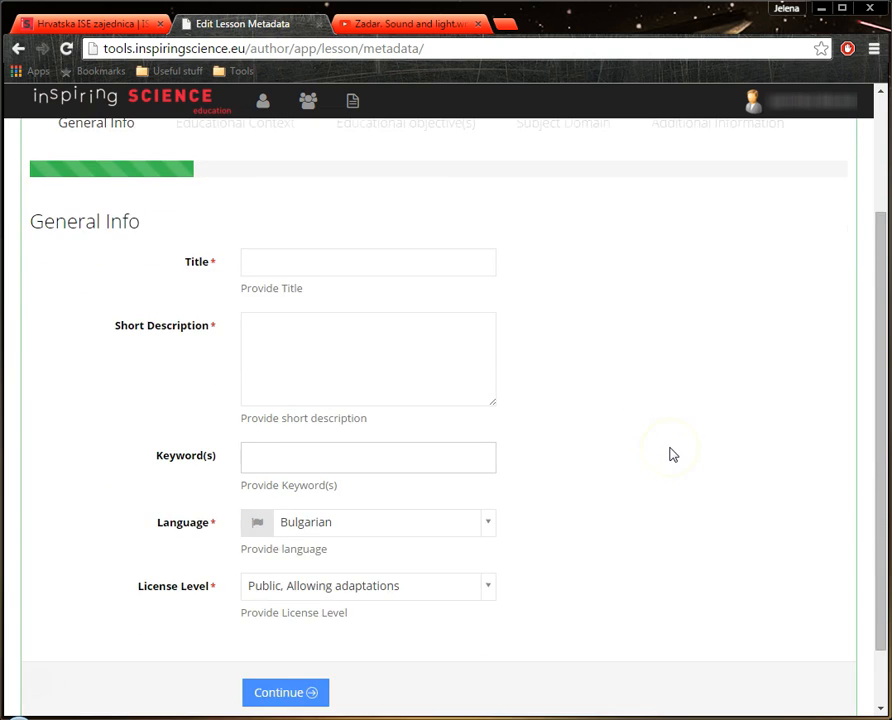
scroll(678, 525, "up", 2)
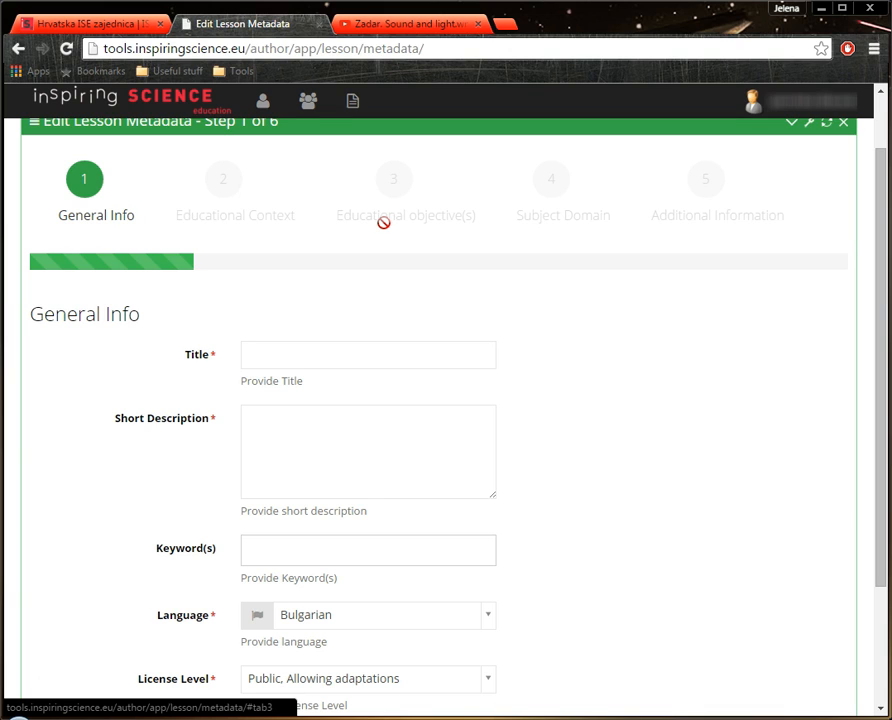
scroll(557, 274, "down", 1)
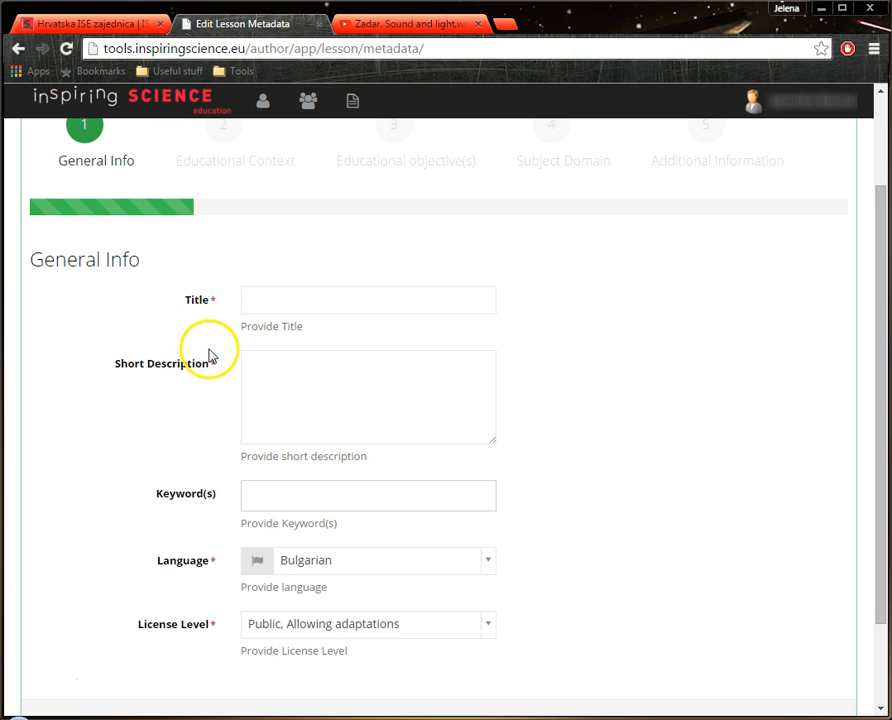
scroll(212, 340, "down", 1)
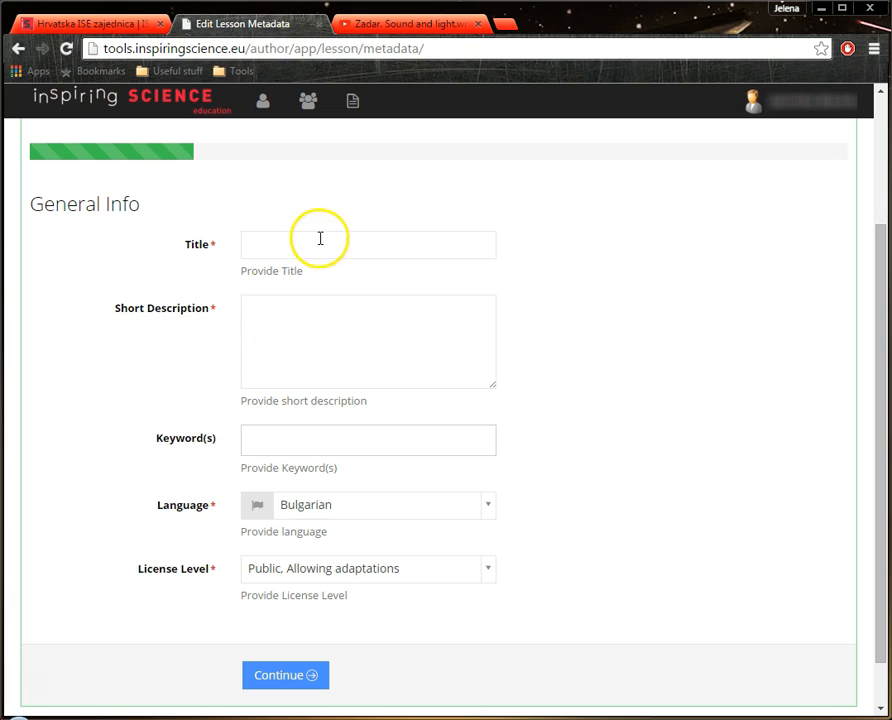
left_click(270, 248)
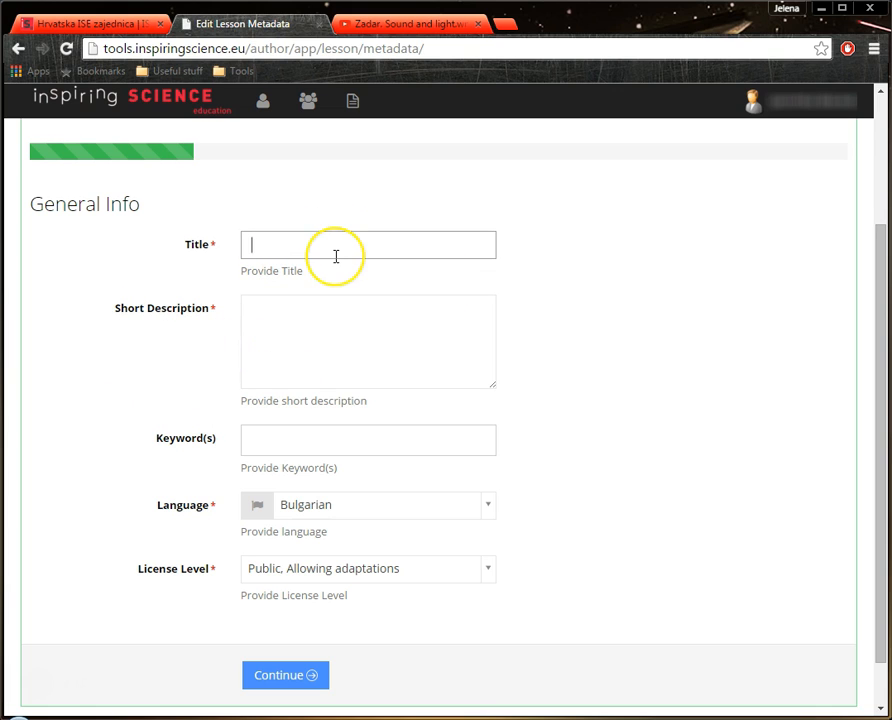
type("Morske orgulje")
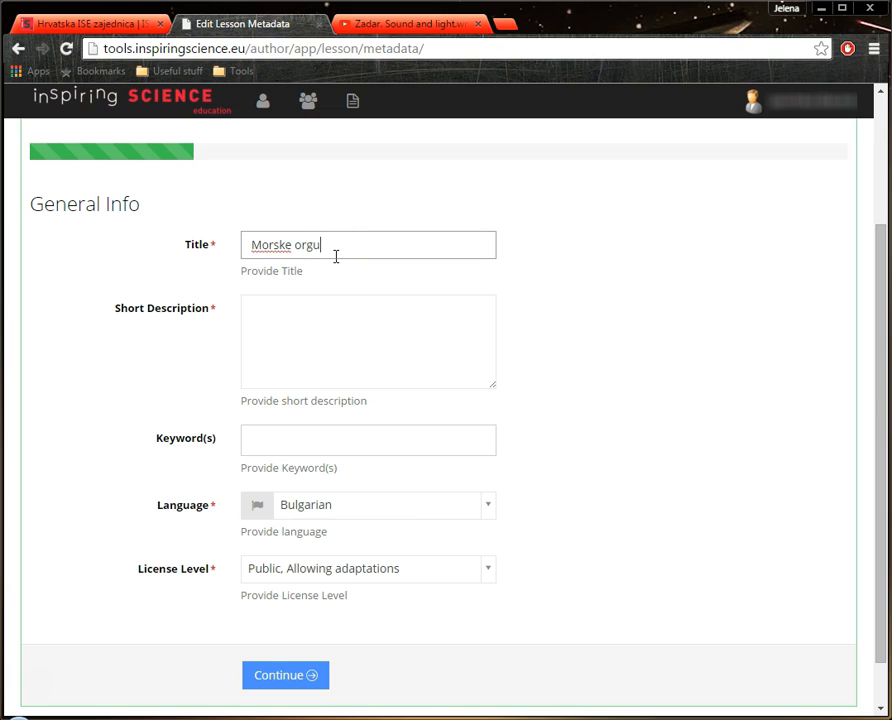
- Paste the copied Croatian scenario summary as the short description and remove the trailing blank line
left_click(335, 319)
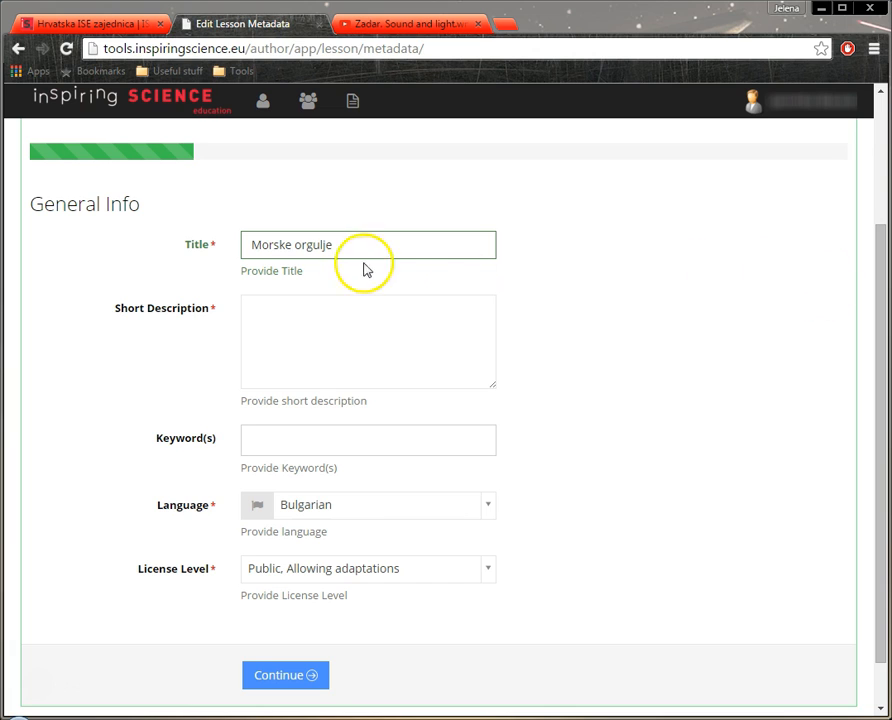
left_click(335, 335)
key("ctrl+v")
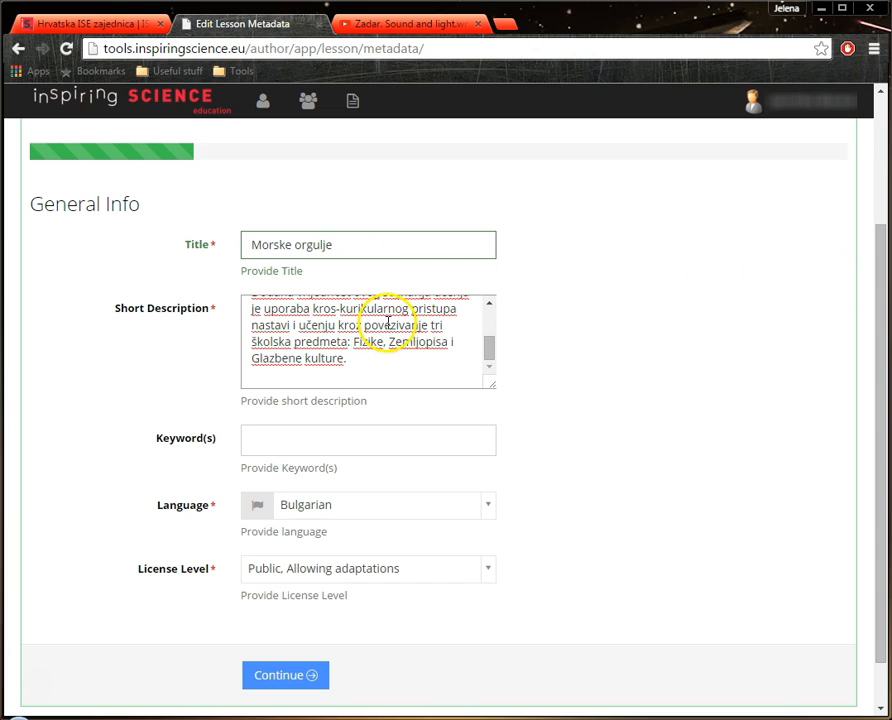
key("BackSpace")
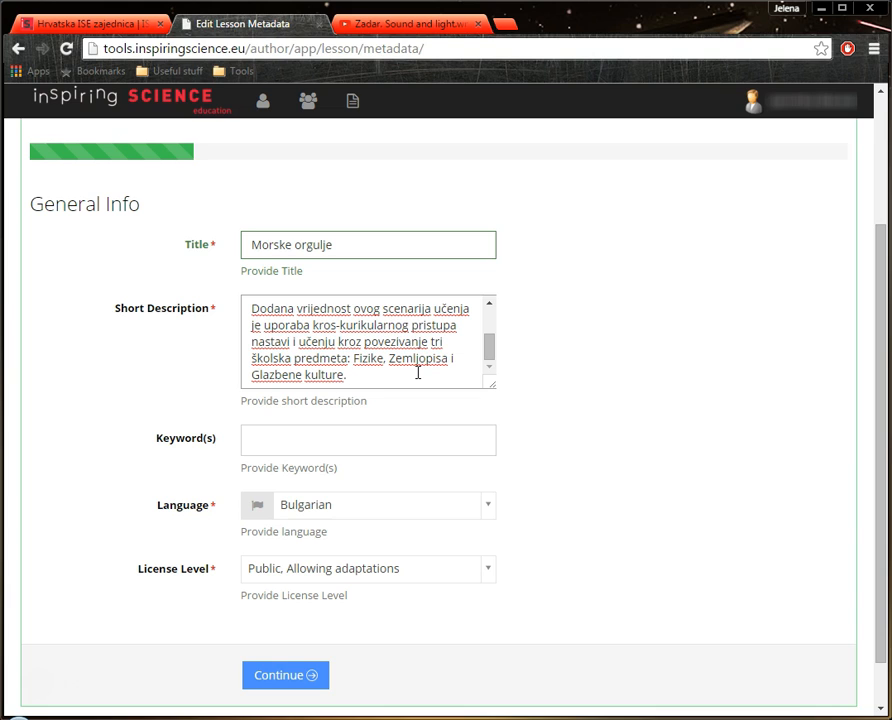
- Add the keywords "morske orgulje", "valovi", "glazbeni", "fizika" and "zemljopis" to the lesson
left_click(367, 440)
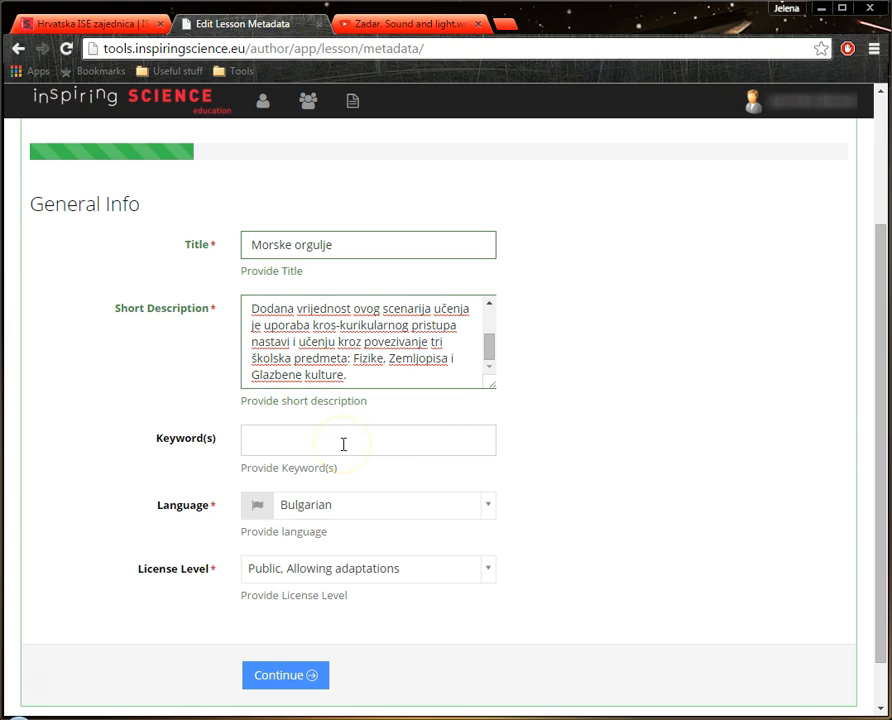
left_click(321, 439)
type("morske orgulje")
key("Return")
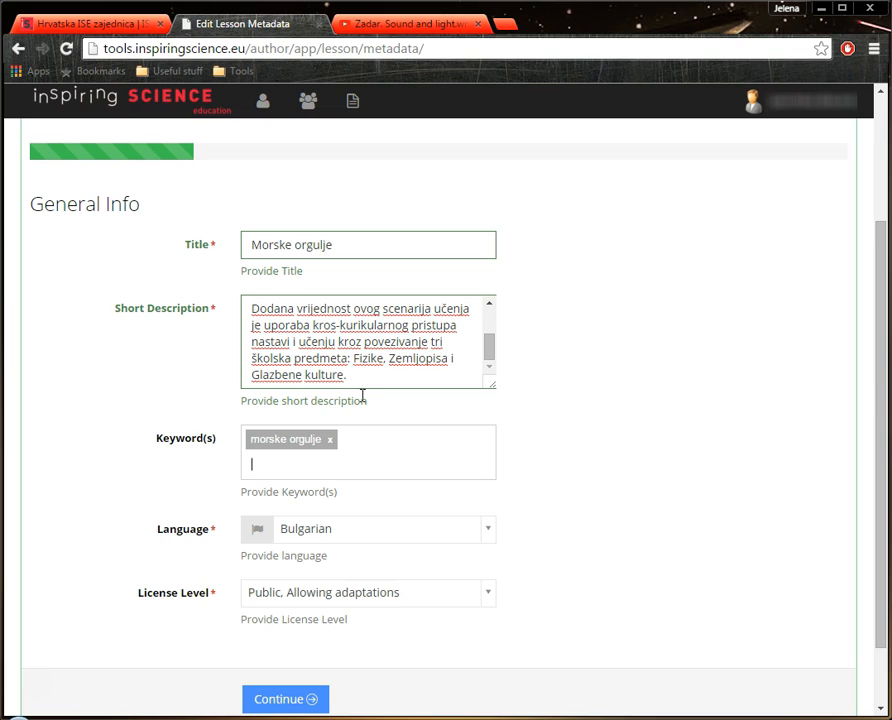
type("valovi")
key("Return")
type("glazbeni")
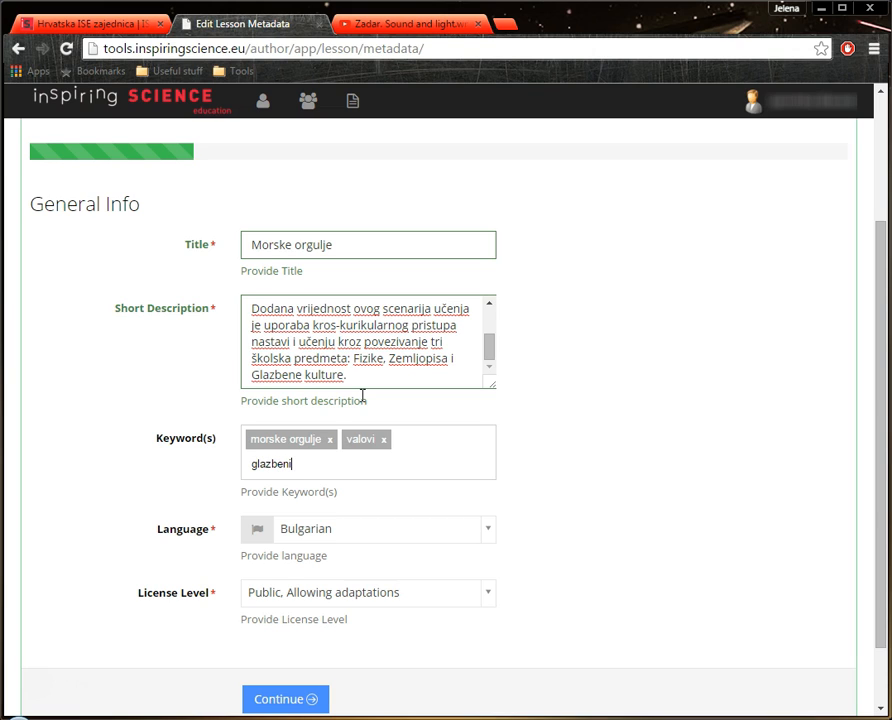
key("Return")
type("fizika")
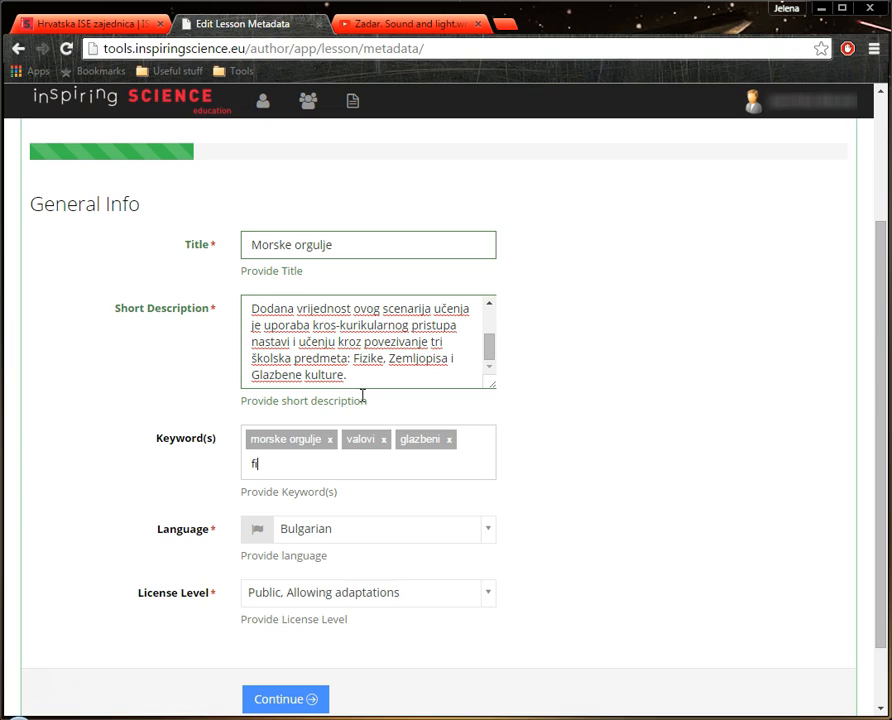
key("Return")
type("ze")
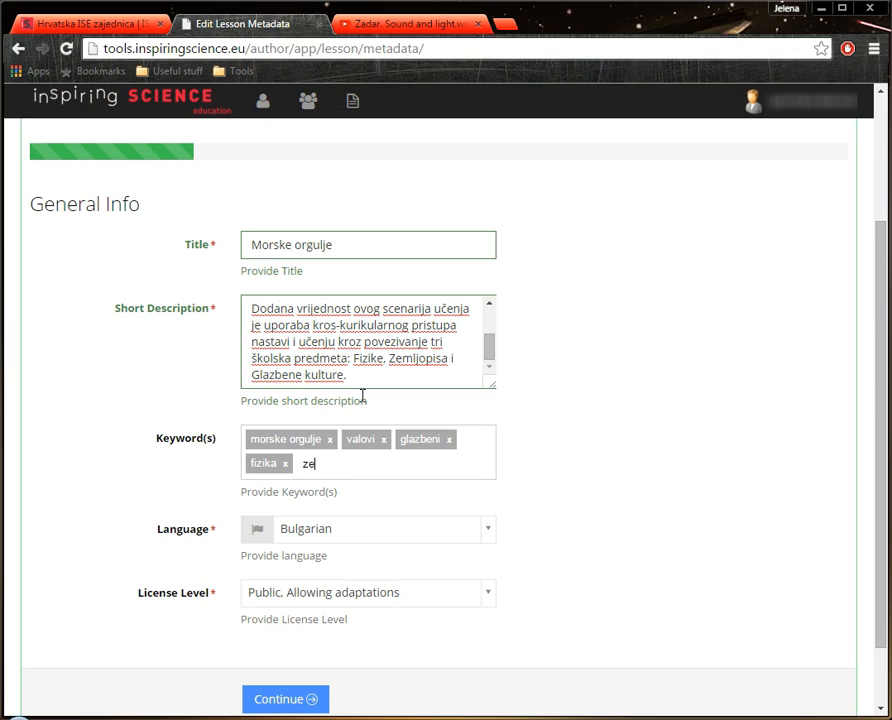
type("mljopis")
key("Return")
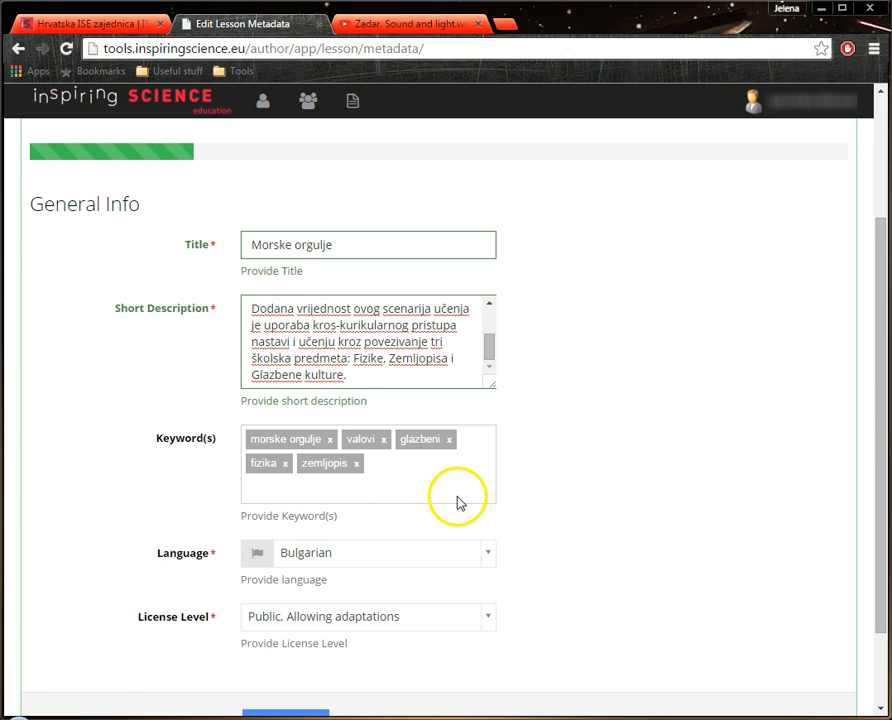
- Set the lesson language to Croatian with license level "Public, Allowing adaptations", and continue to Educational Context
scroll(634, 464, "down", 2)
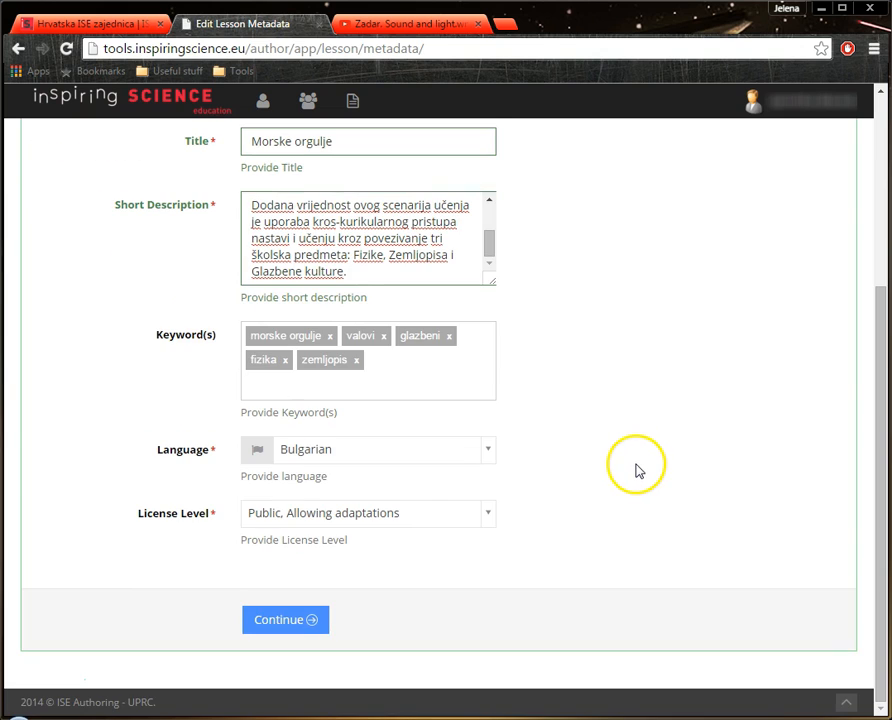
left_click(449, 449)
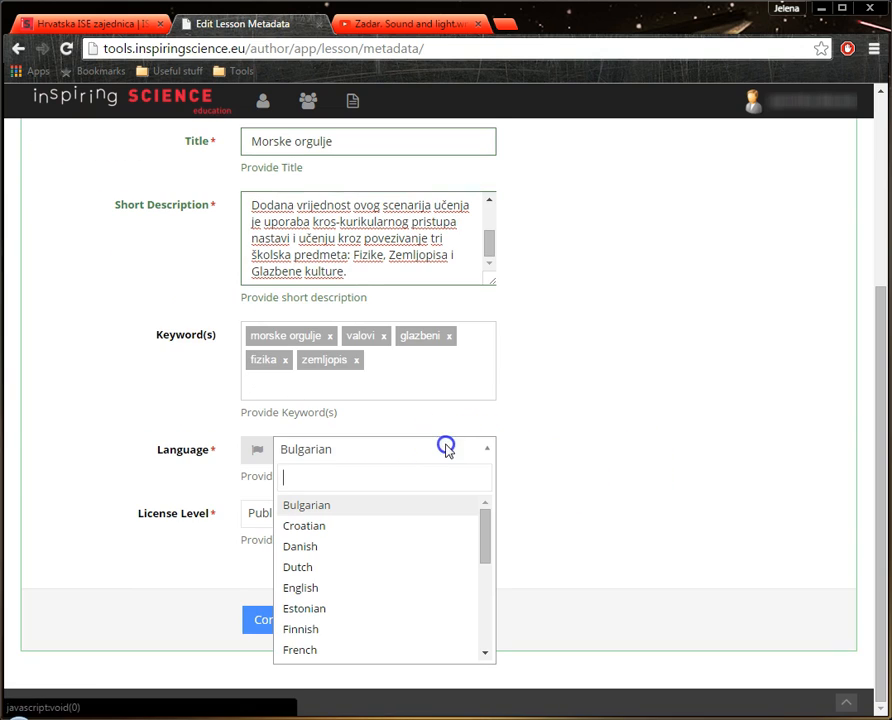
left_click(330, 530)
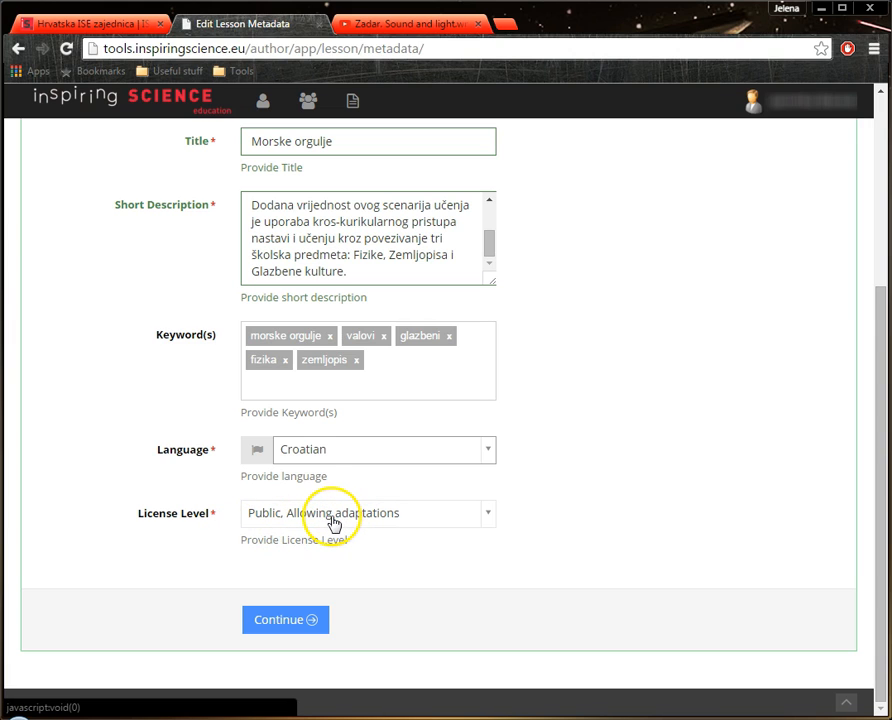
left_click(392, 524)
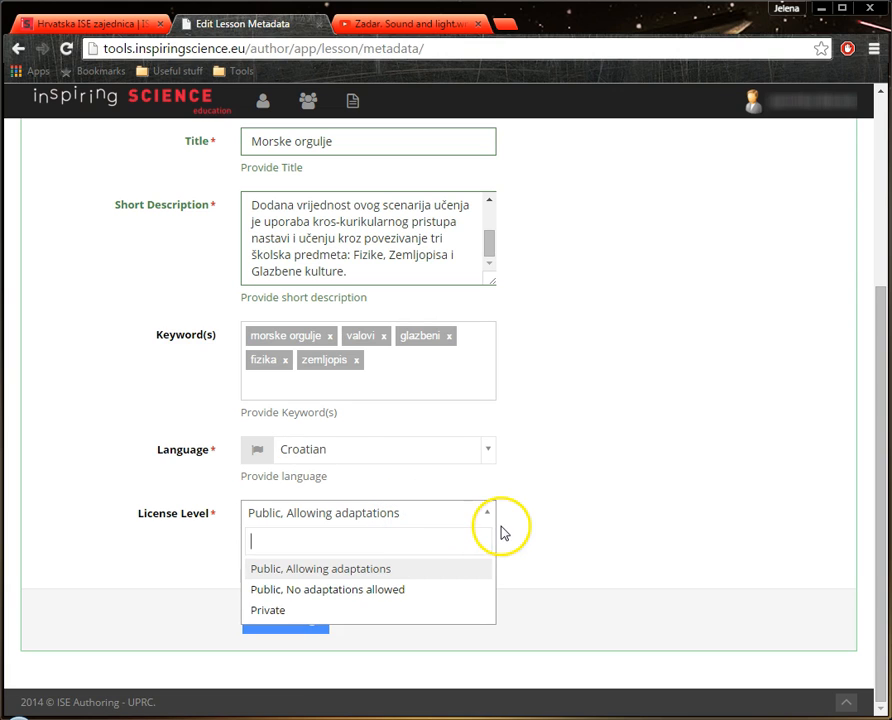
left_click(350, 570)
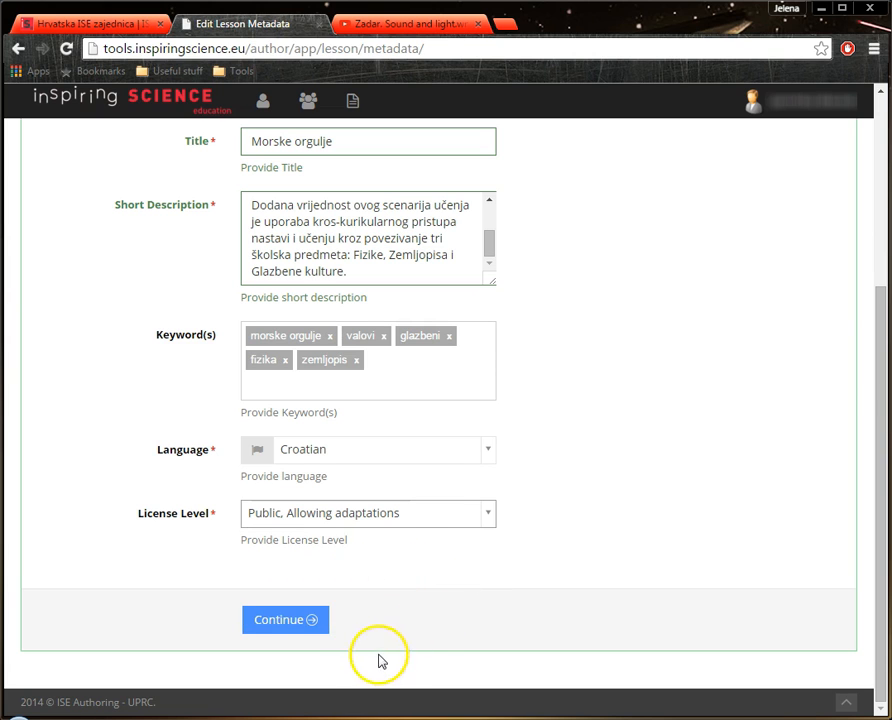
left_click(302, 622)
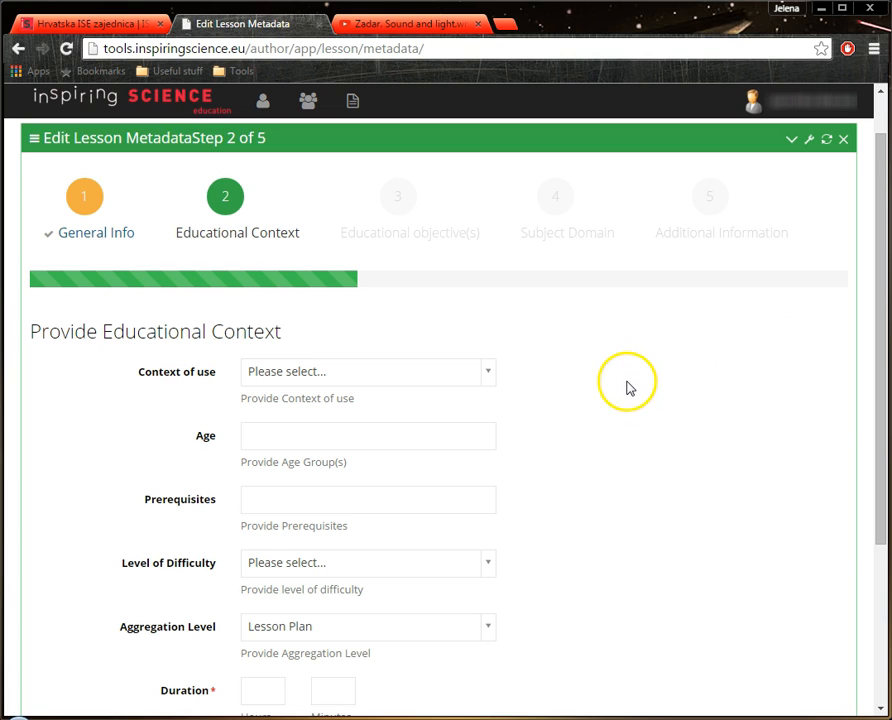
- Set the context of use to Primary education and the age group to 8-10
scroll(604, 384, "down", 1)
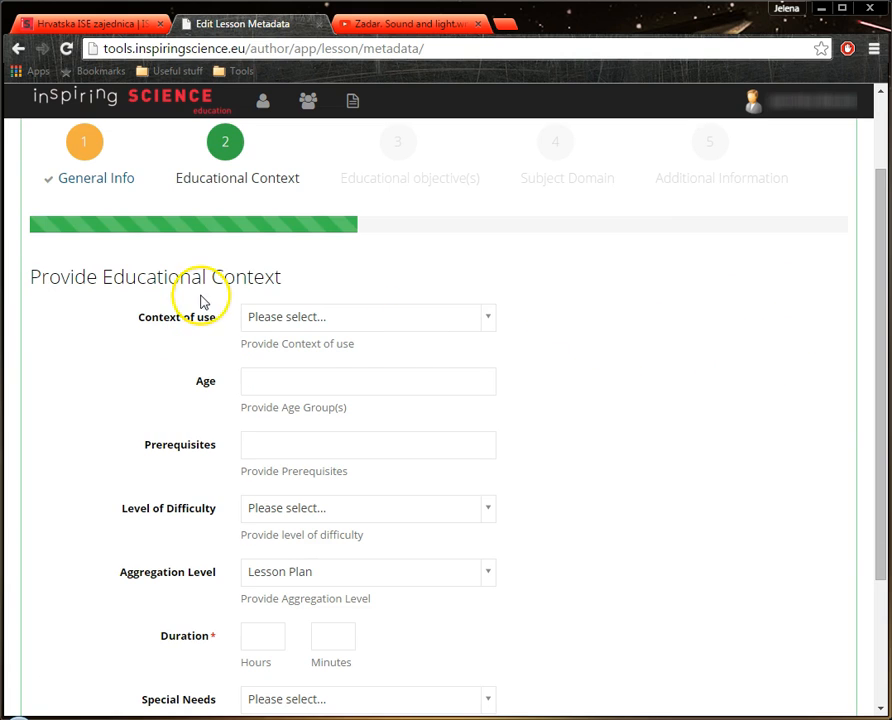
left_click(379, 324)
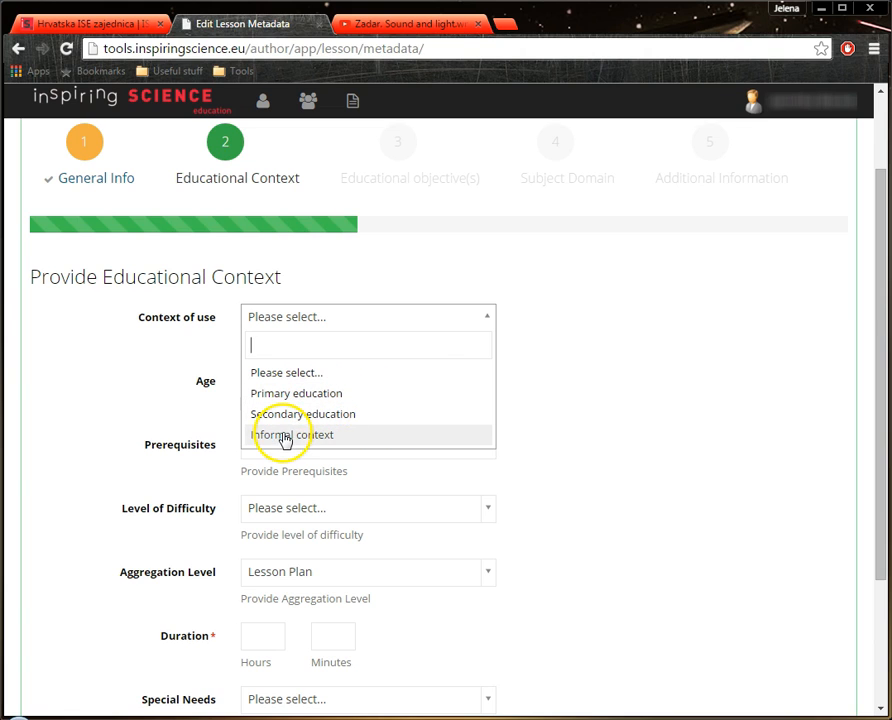
left_click(325, 400)
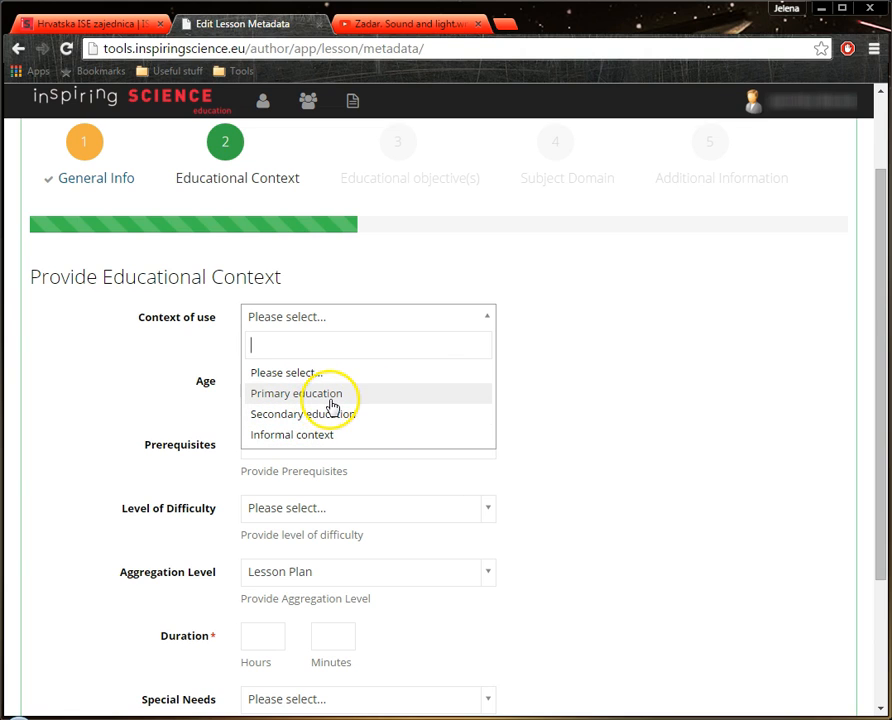
left_click(313, 390)
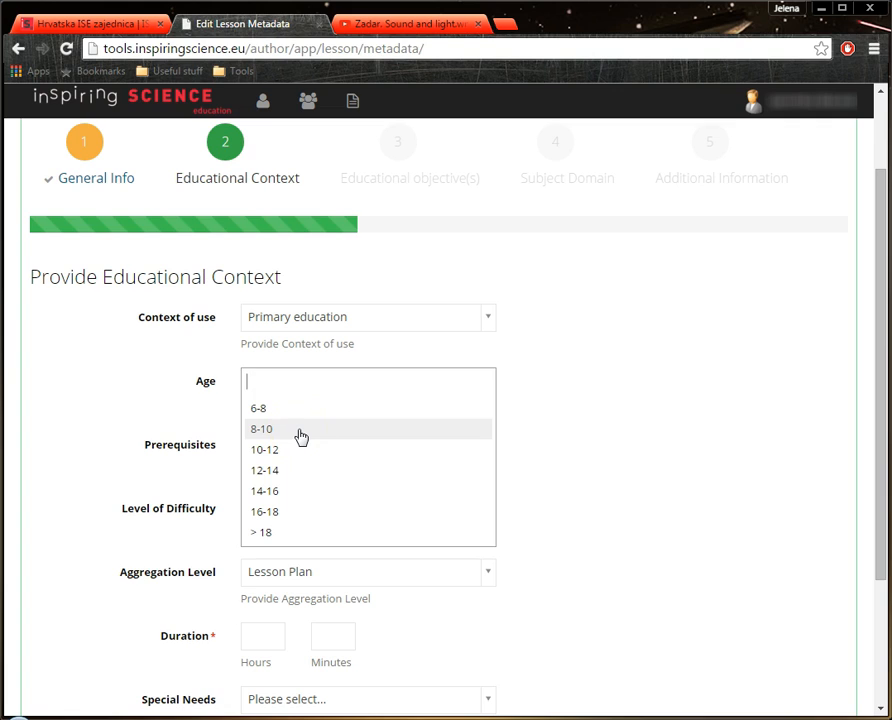
left_click(301, 436)
left_click(306, 446)
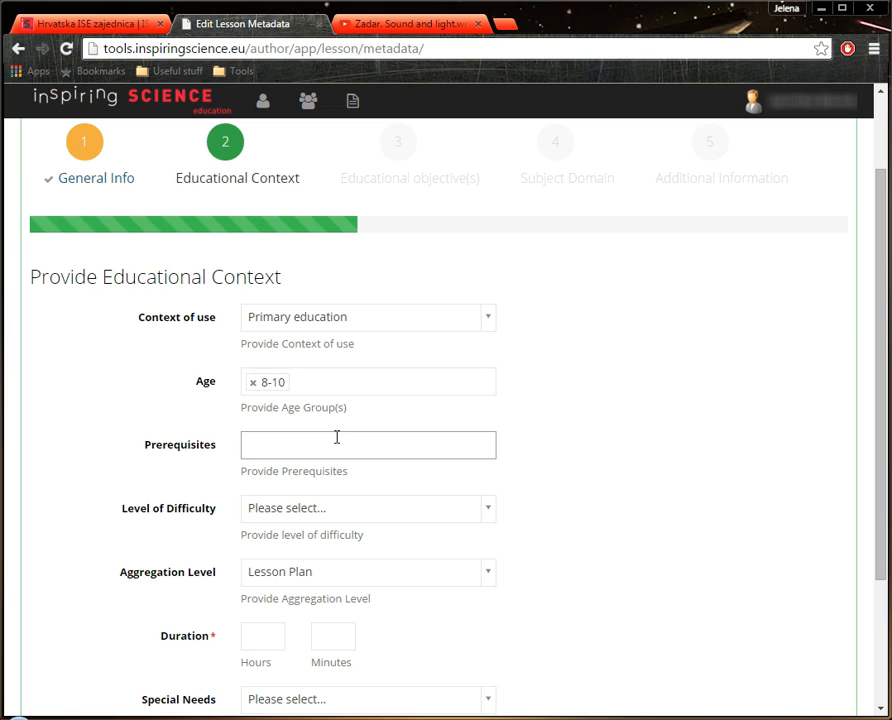
- Set the lesson's level of difficulty to Easy
scroll(672, 460, "down", 2)
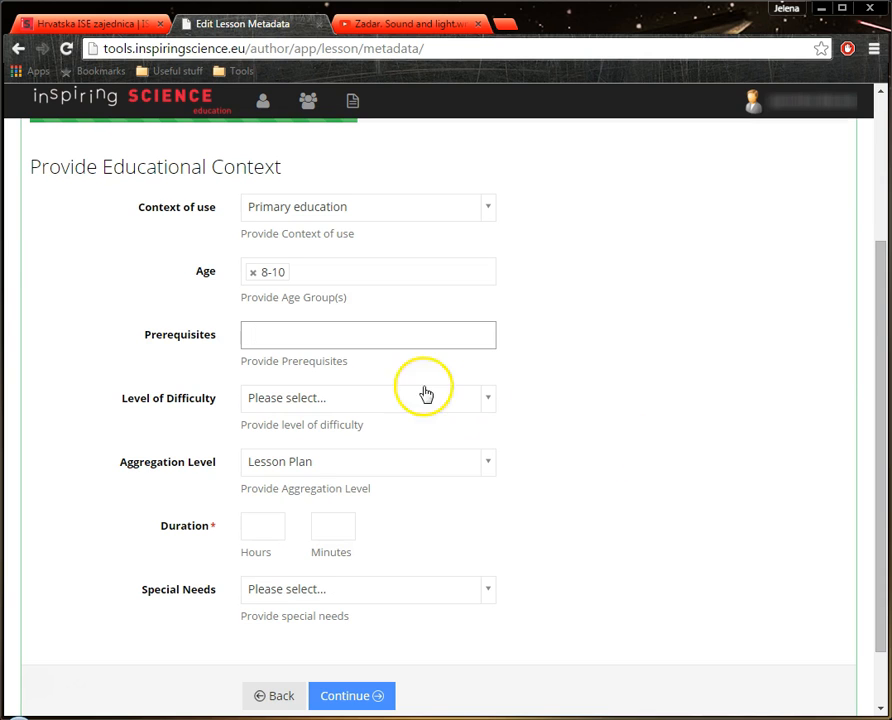
left_click(351, 400)
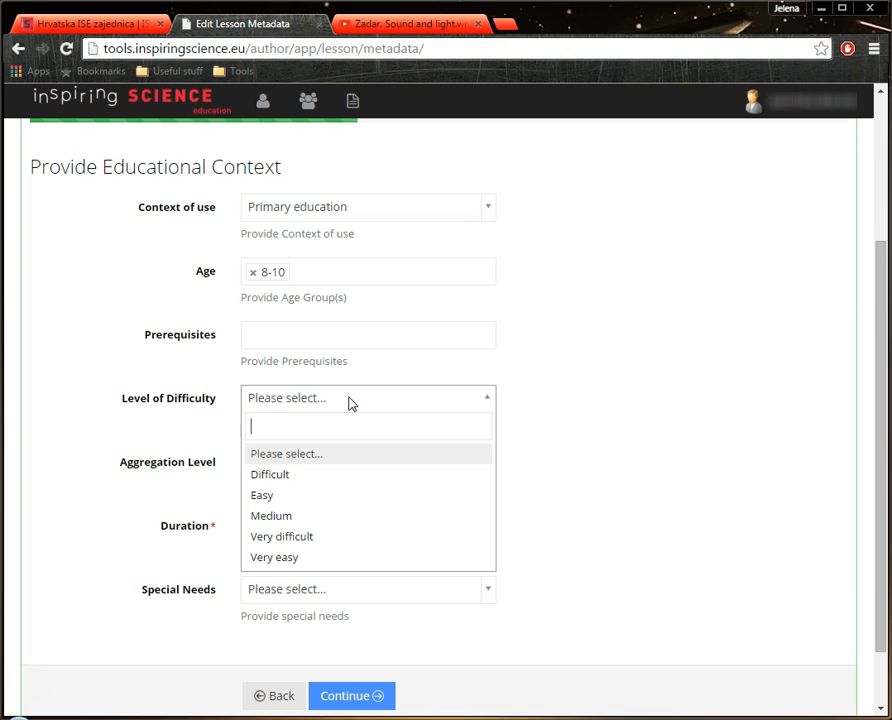
left_click(302, 507)
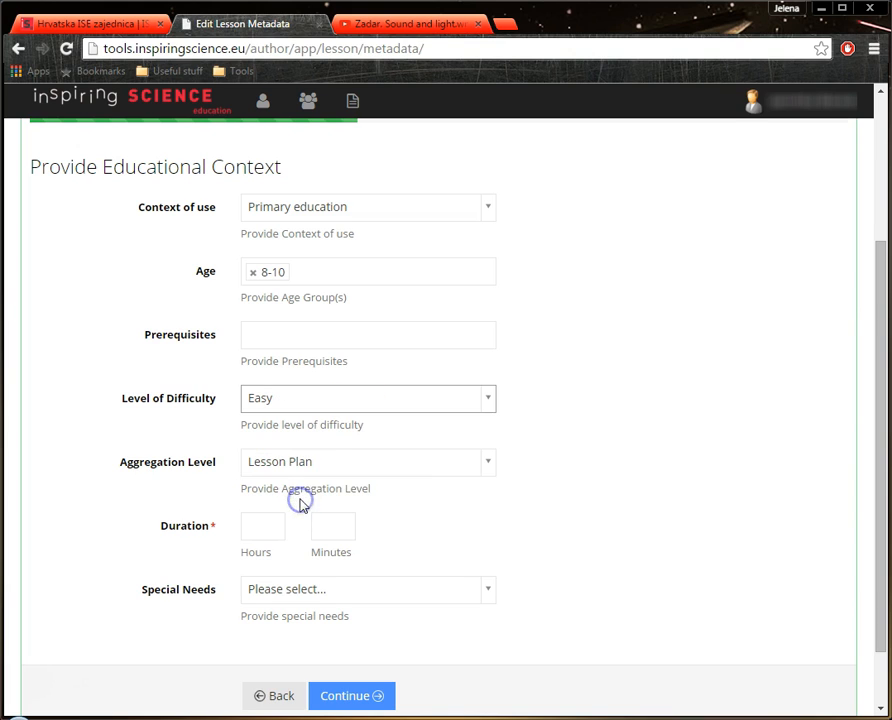
- Set the lesson's aggregation level to Educational Scenario and its duration to 1 hour 30 minutes
left_click(454, 463)
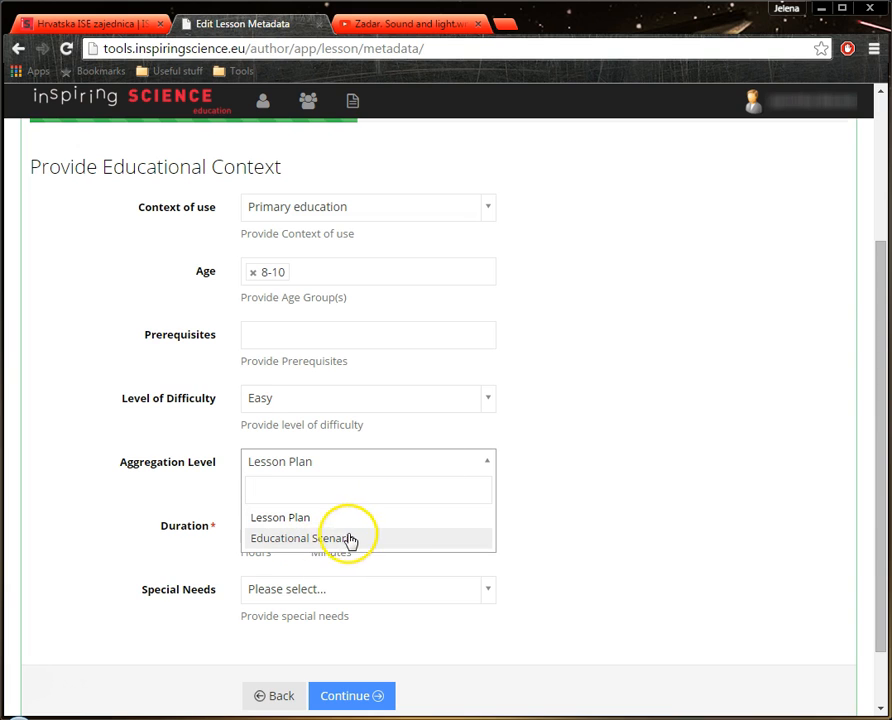
left_click(303, 540)
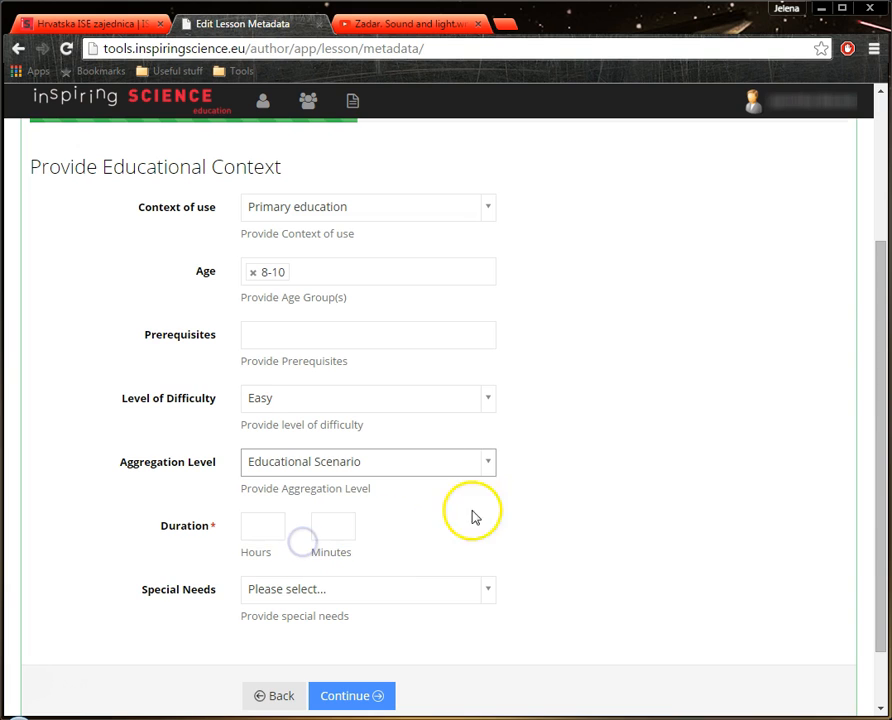
scroll(224, 472, "down", 1)
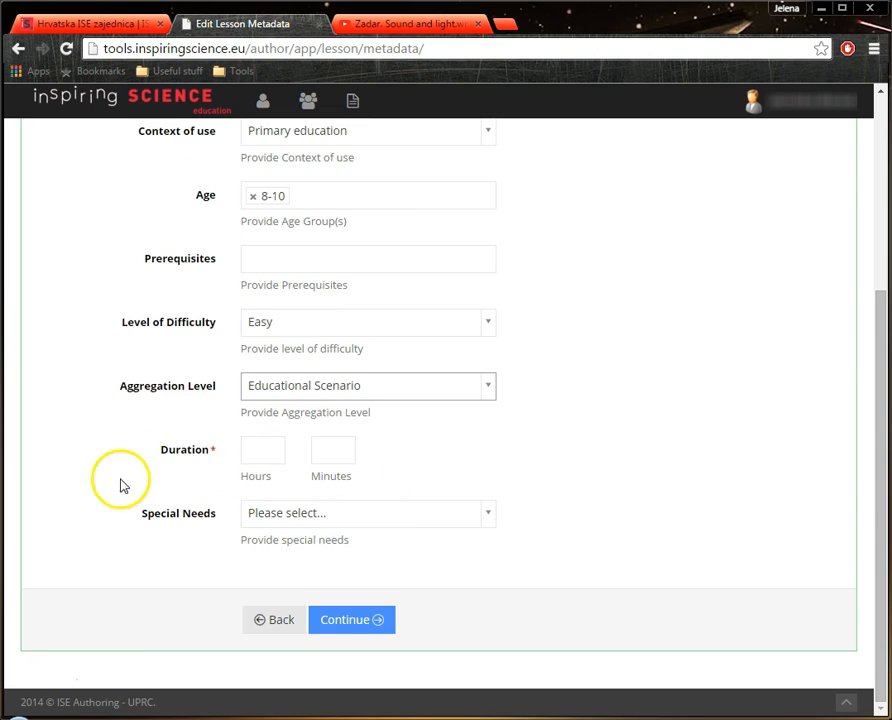
left_click(254, 451)
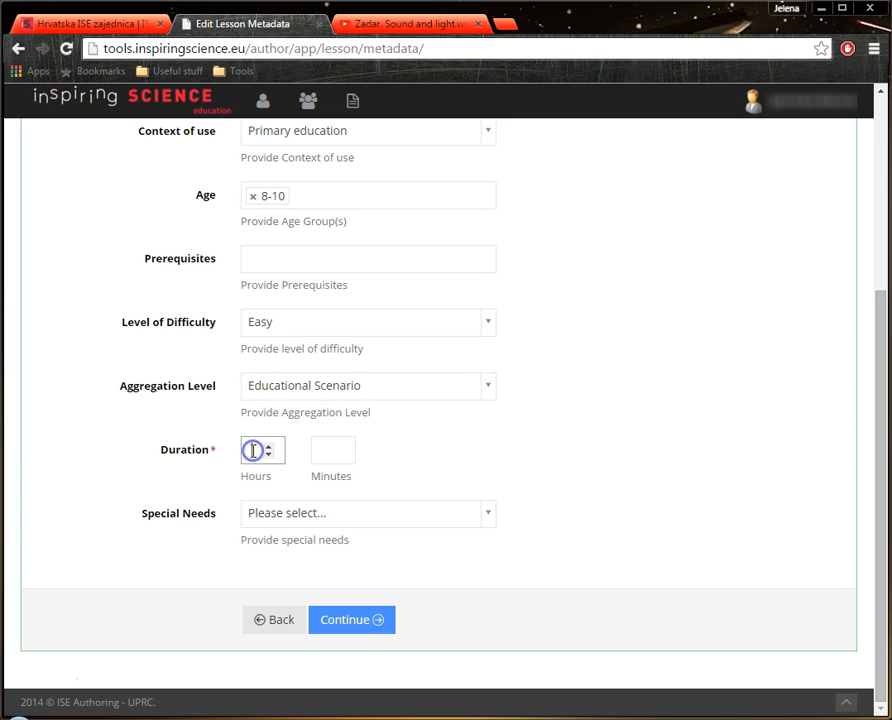
type("1")
left_click(318, 452)
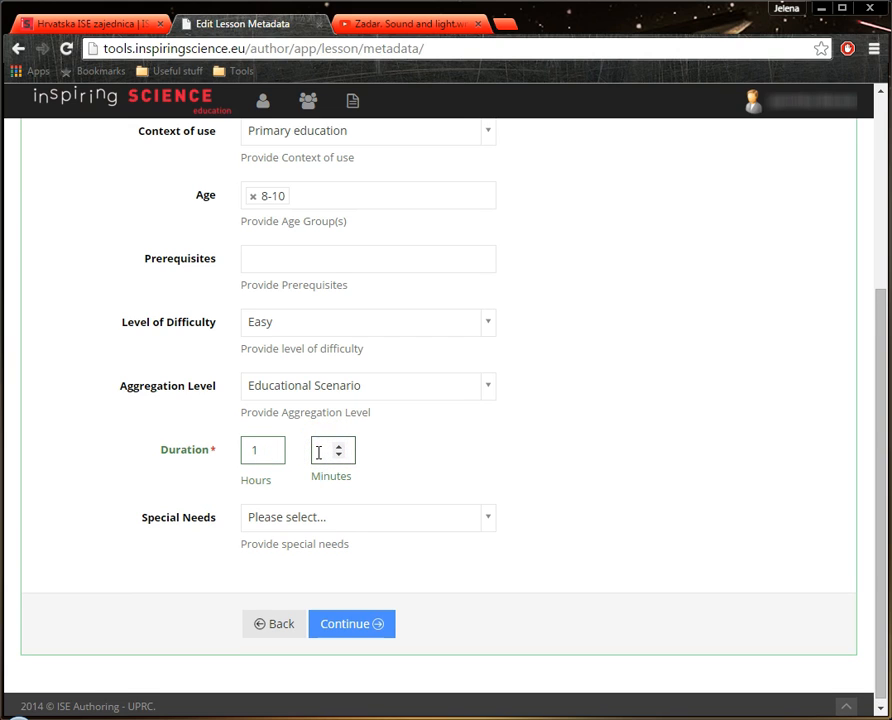
left_click(560, 460)
left_click(545, 458)
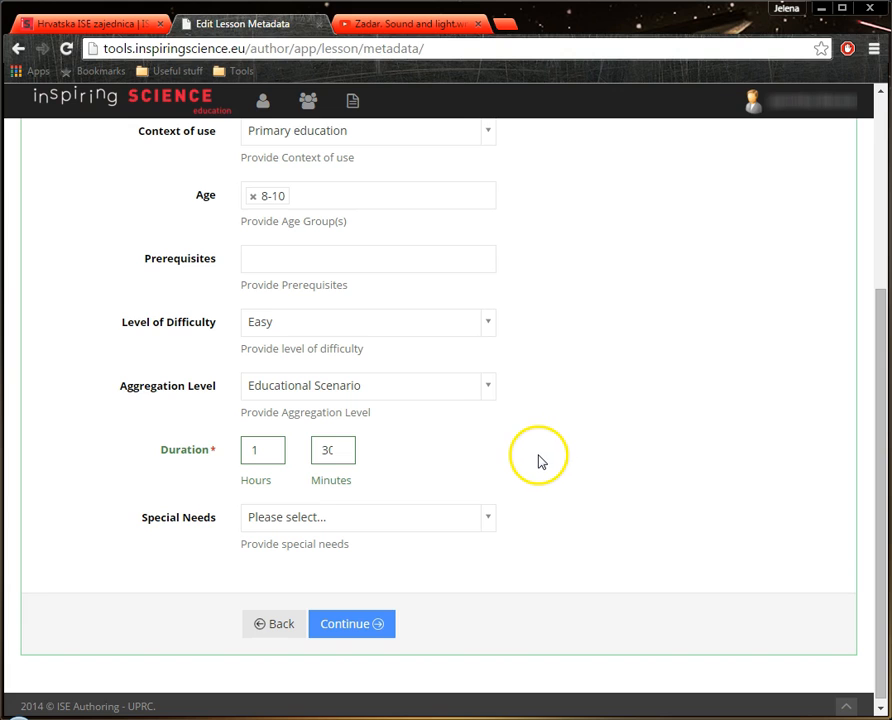
- Check the special needs options without choosing one, and continue to the educational objectives
left_click(364, 520)
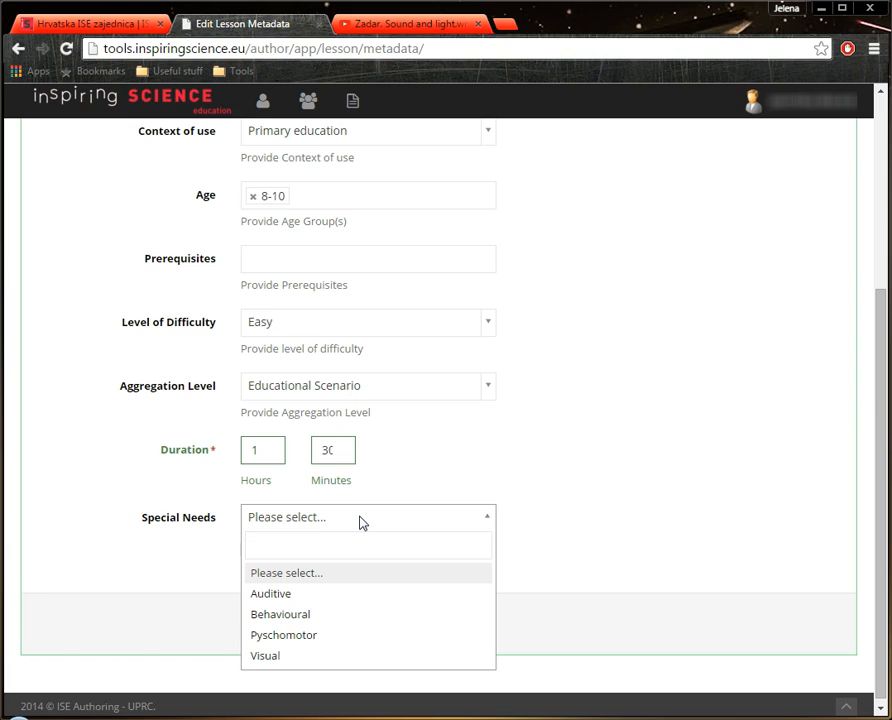
left_click(516, 543)
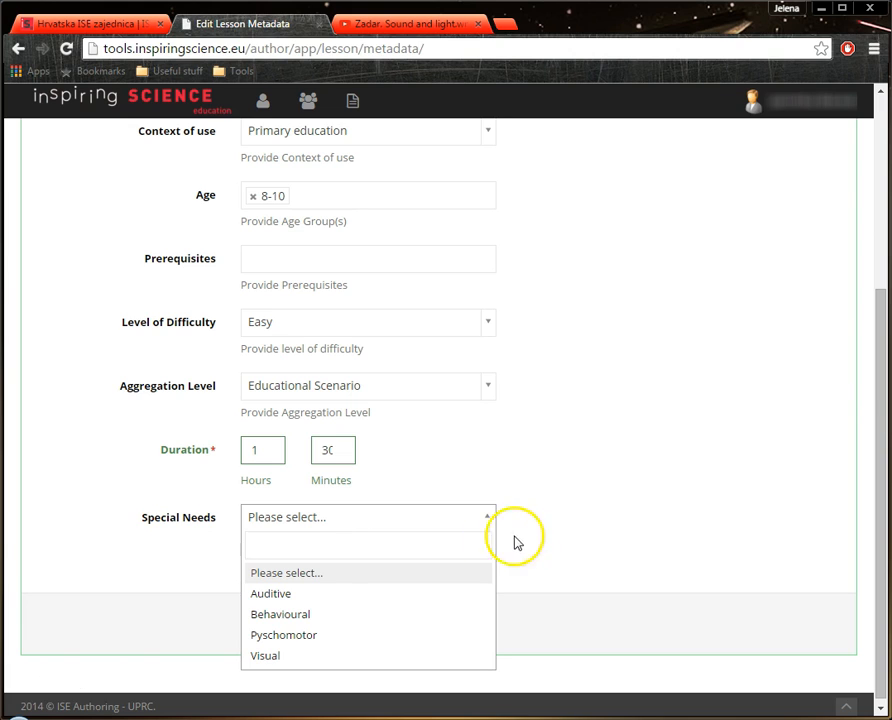
left_click(364, 632)
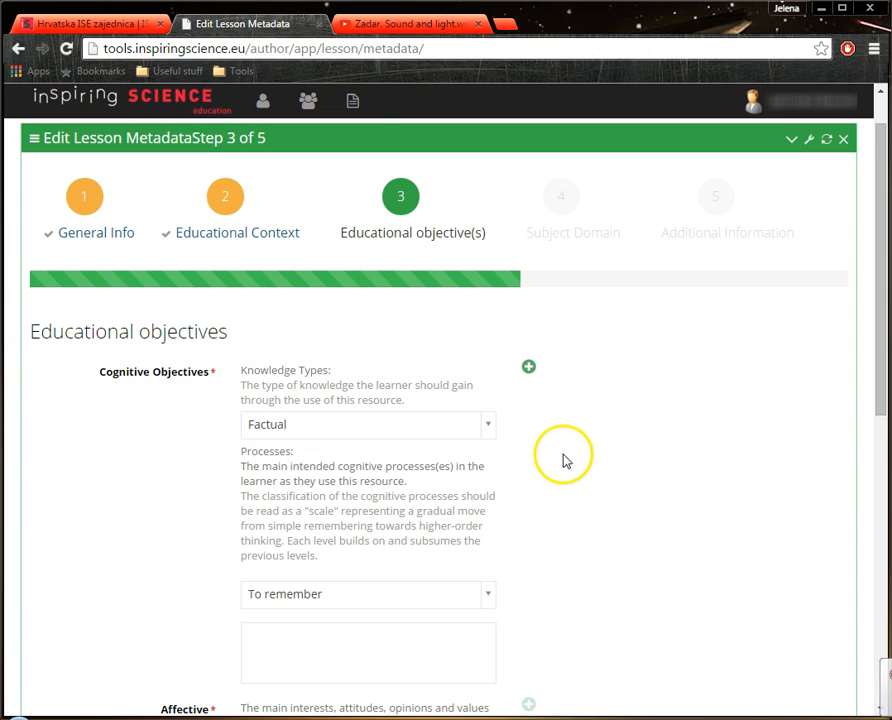
- Examine the available knowledge types and cognitive processes for the cognitive objectives
scroll(570, 450, "down", 3)
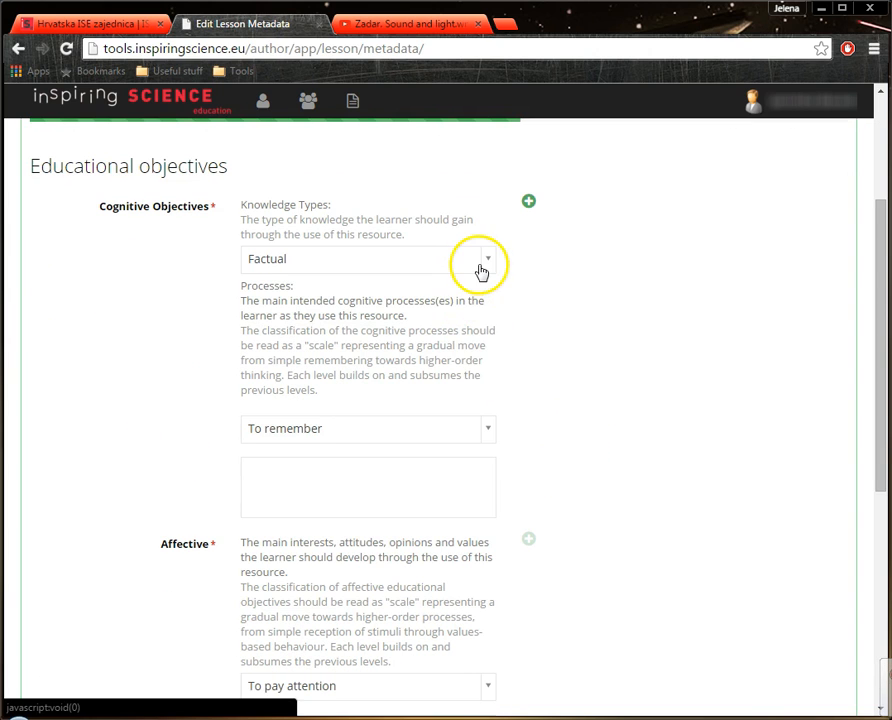
left_click(481, 270)
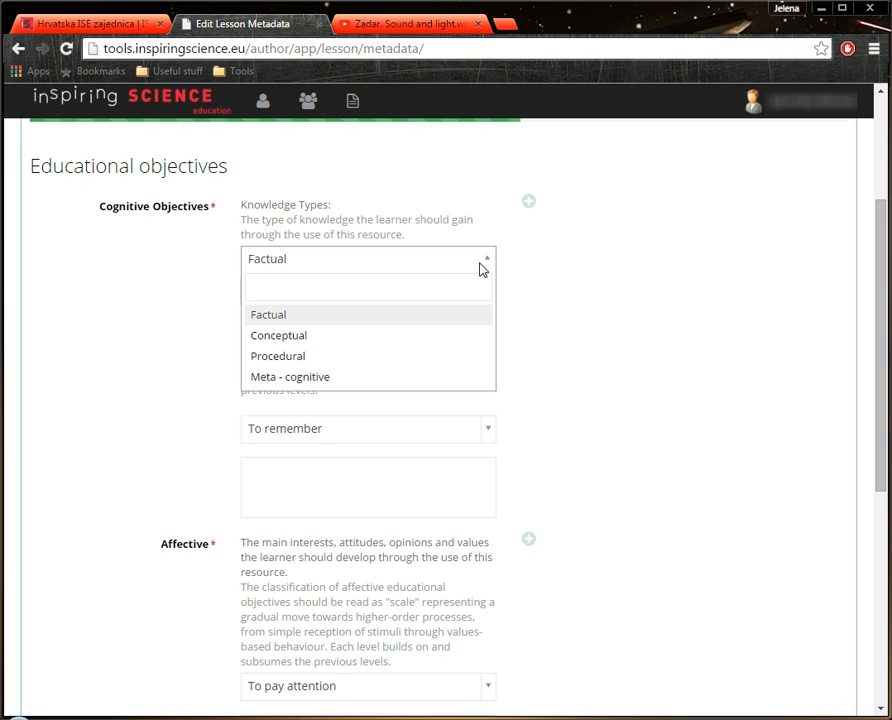
left_click(356, 424)
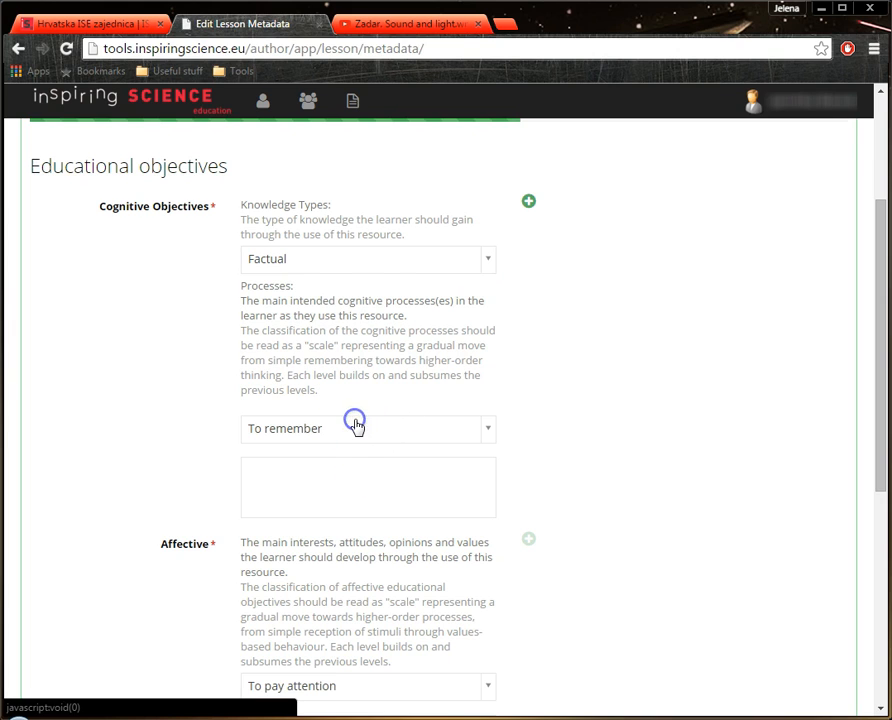
left_click(343, 428)
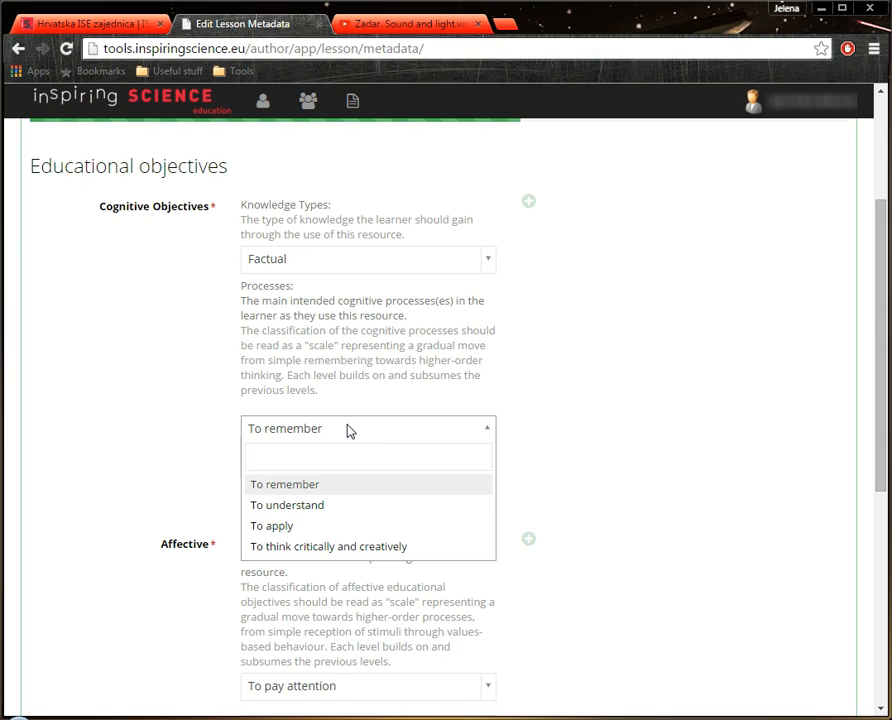
left_click(606, 383)
left_click(320, 486)
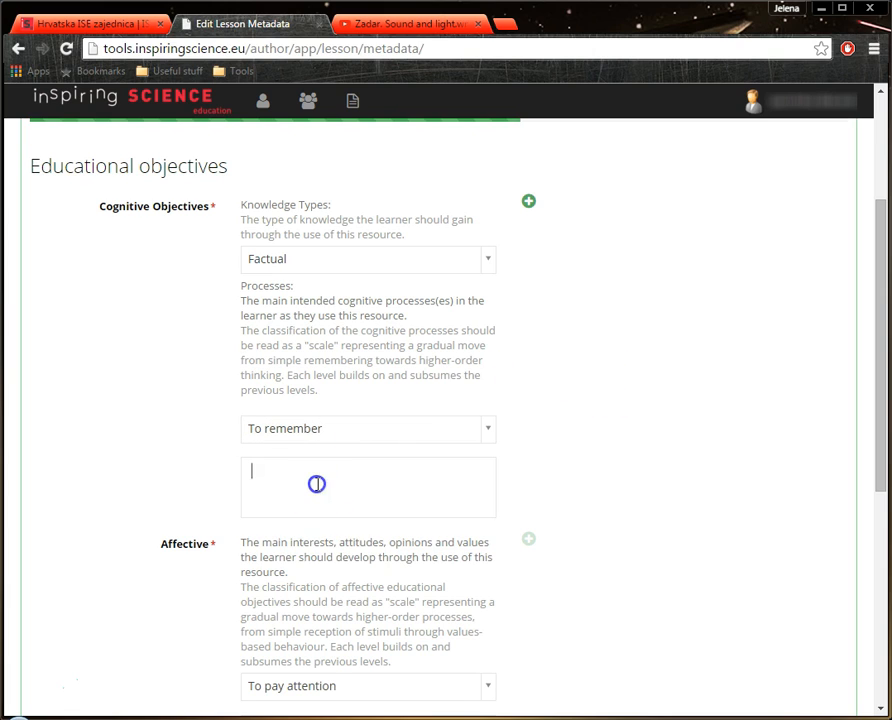
left_click(325, 471)
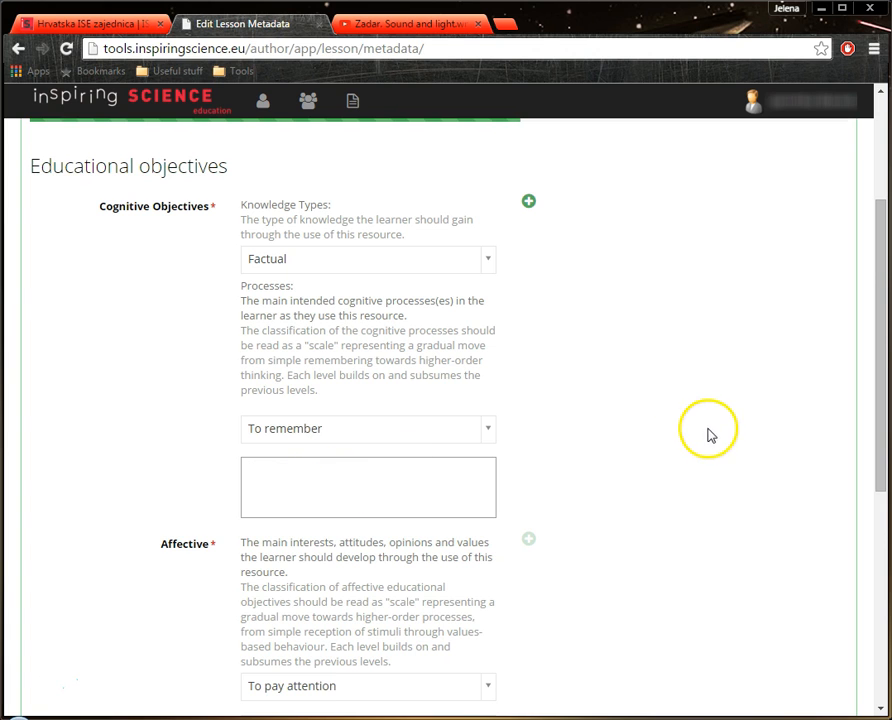
- Look over the cognitive, affective and psychomotor sections of the educational objectives form
scroll(714, 433, "down", 2)
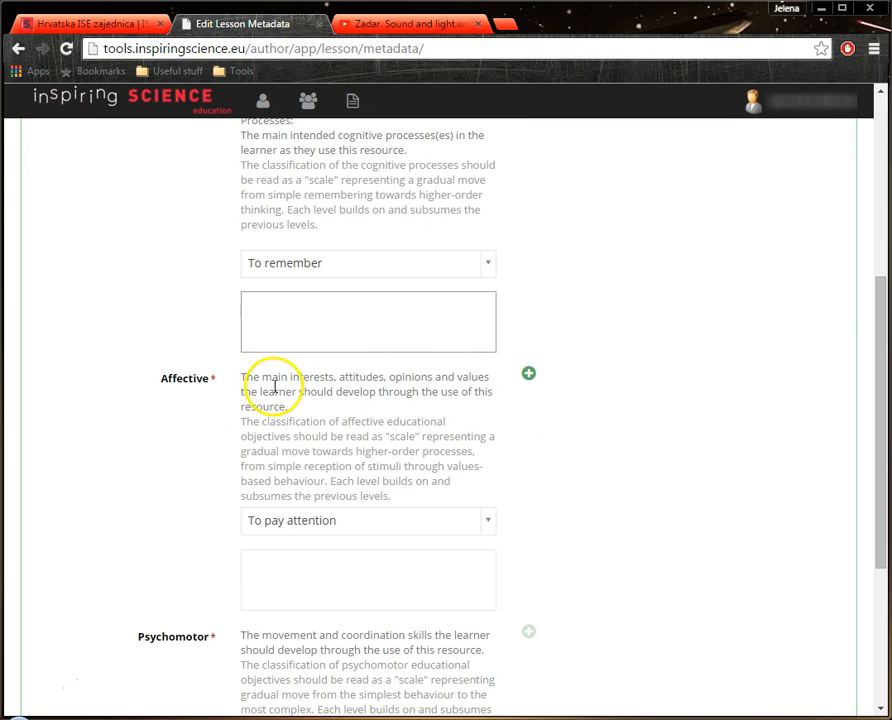
scroll(160, 374, "down", 2)
scroll(176, 382, "up", 4)
scroll(130, 426, "up", 1)
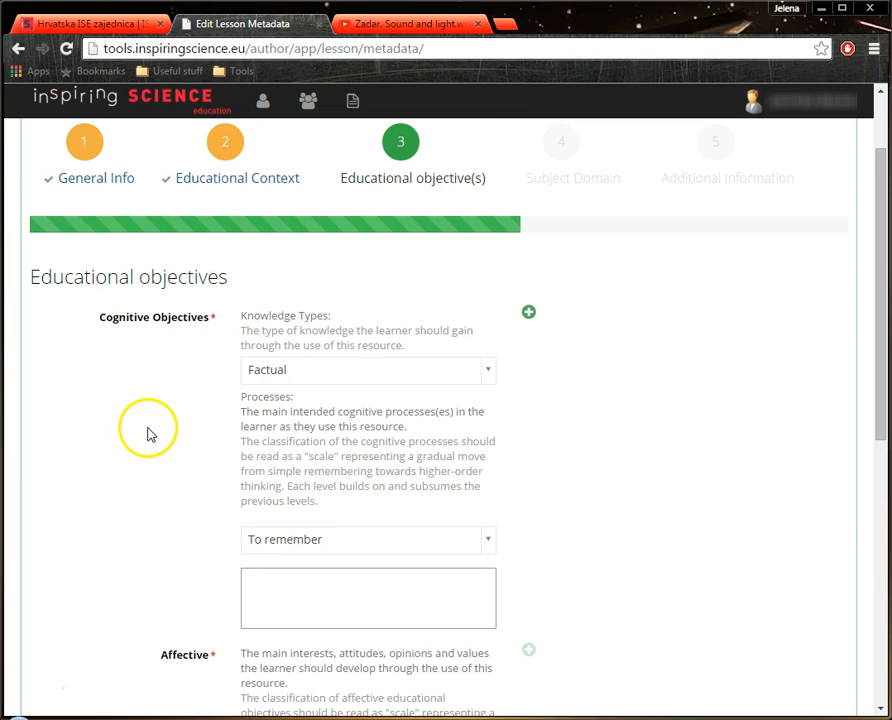
scroll(154, 456, "down", 3)
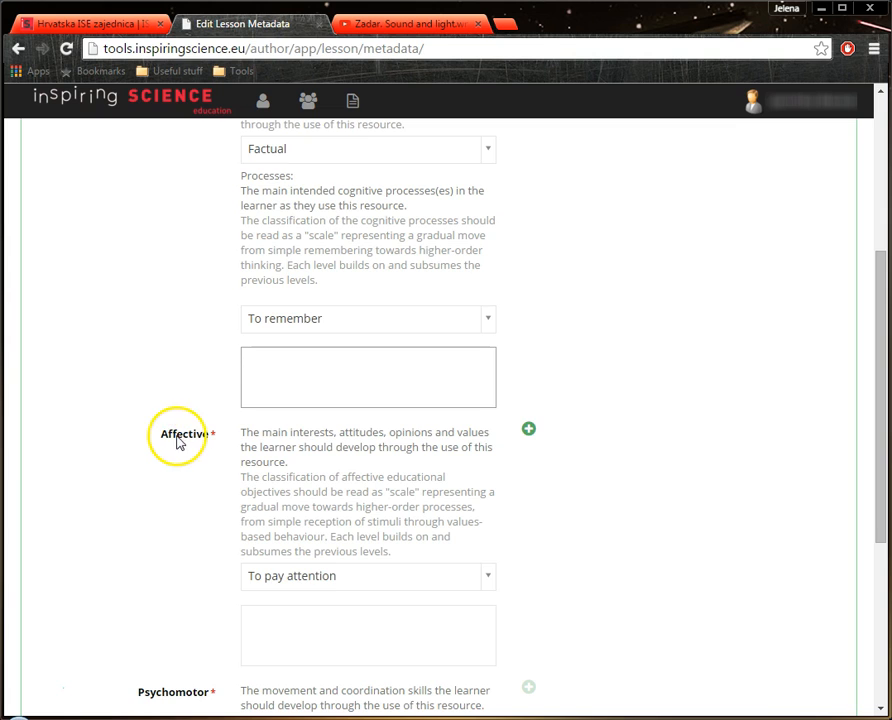
scroll(190, 460, "down", 4)
scroll(728, 412, "up", 5)
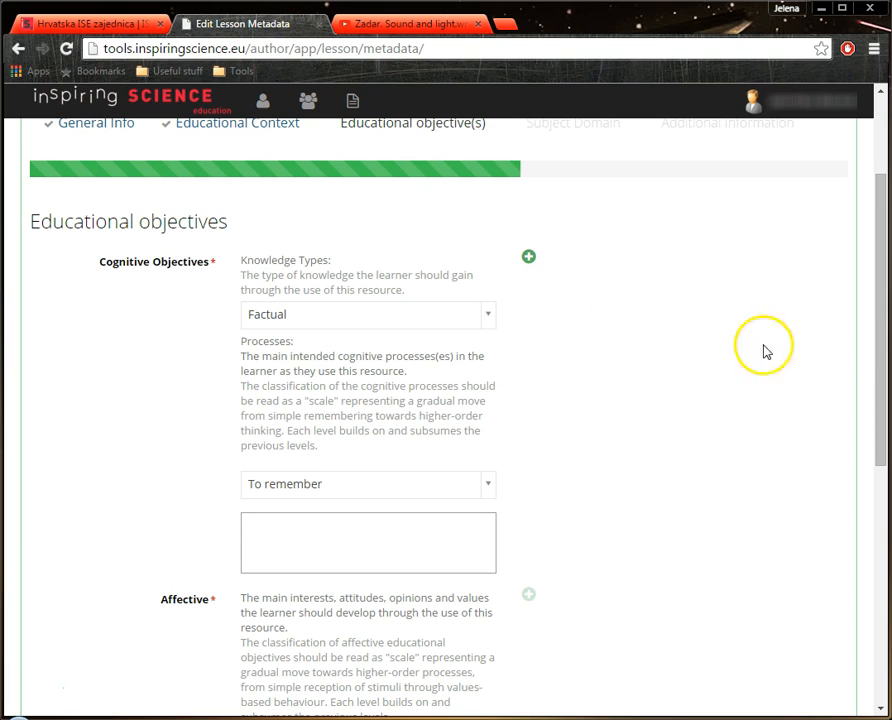
scroll(686, 420, "down", 1)
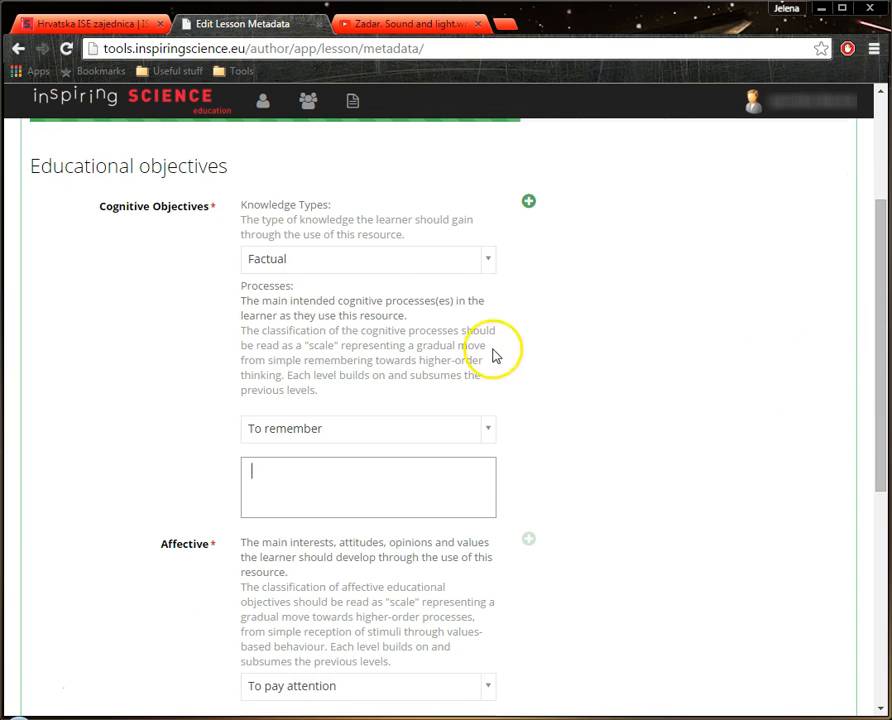
- Set the cognitive process to "To understand", described as "Učenici će znati objasniti mehaničke valove, transverzalne i longitudalne valove, dur ljestvicu i morske orgulje."
left_click(449, 262)
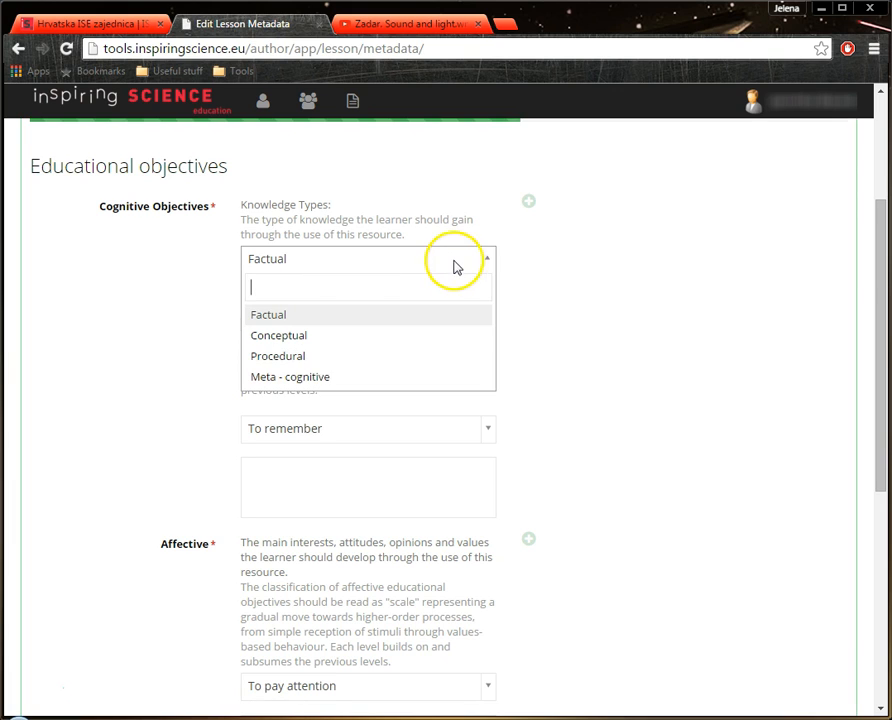
left_click(456, 264)
left_click(306, 438)
left_click(288, 507)
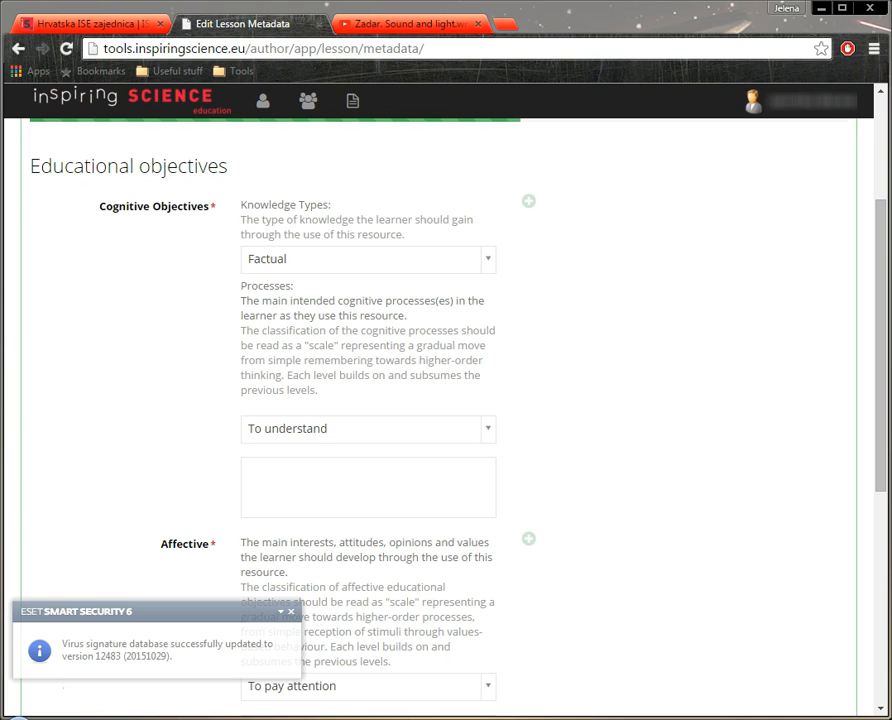
left_click(313, 509)
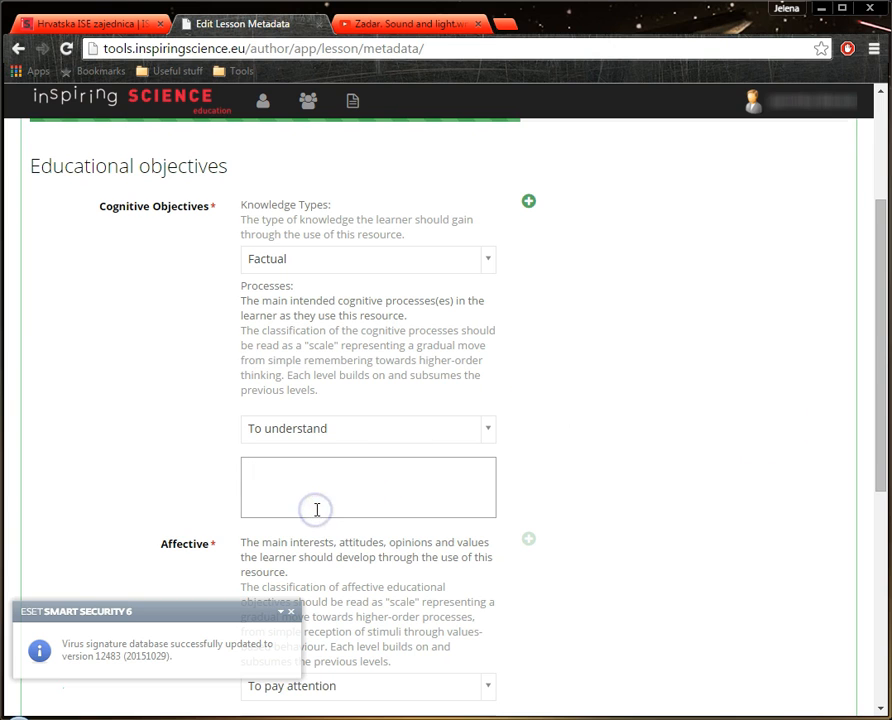
type("Učenici će znati objasniti mehaničke valove, transverzalne i longitudinalne valove, dur ljestvicu i morske orgulje.")
- Set the affective objective to "To respond and participate" with the text "Učenici će primijeniti nove informacije kako bi došli do odgovora za specifične zadatke."
scroll(652, 462, "down", 4)
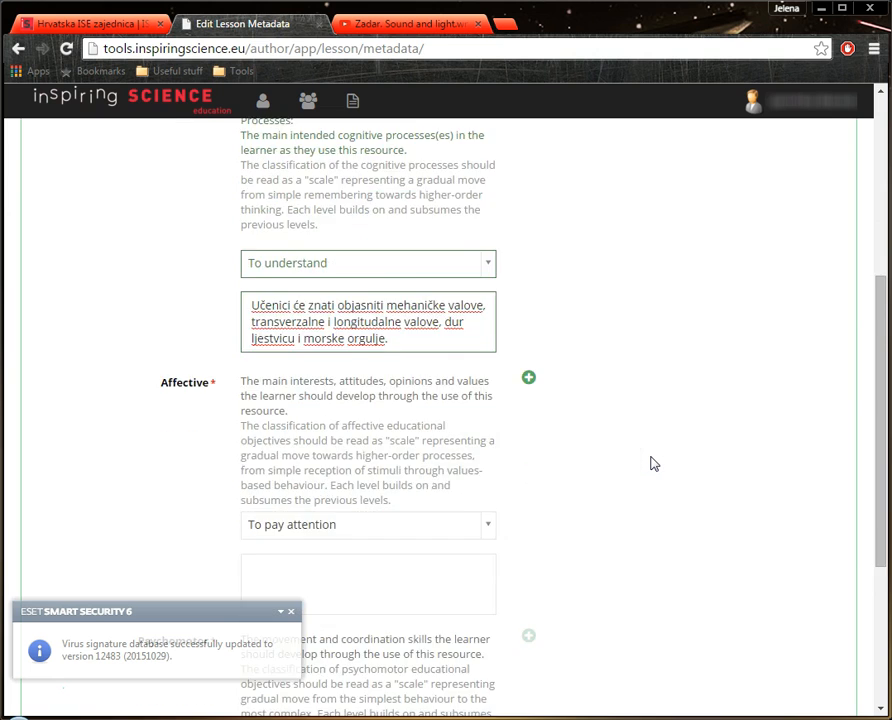
scroll(659, 468, "down", 2)
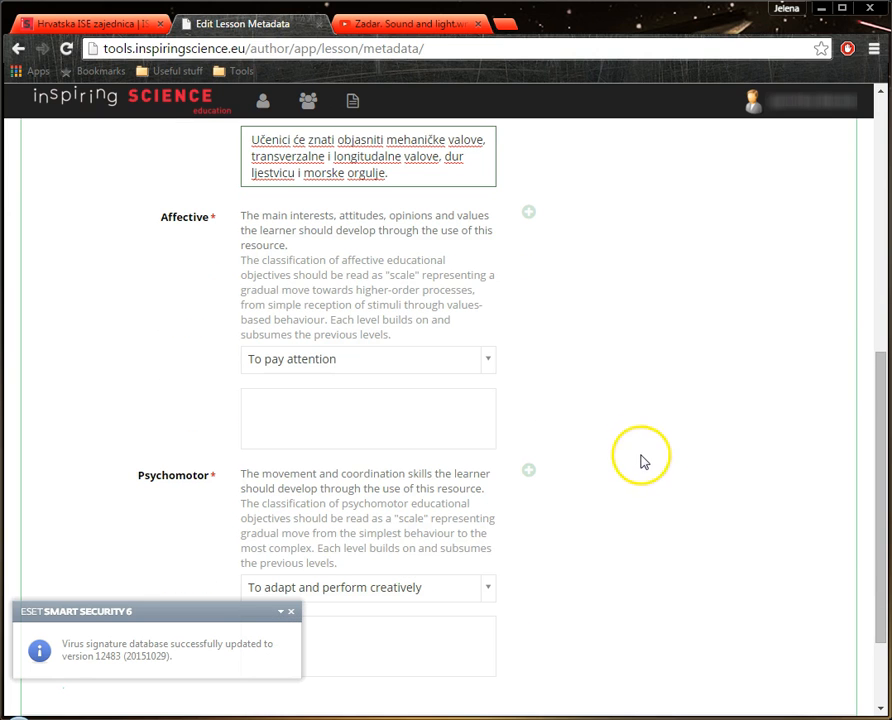
left_click(416, 362)
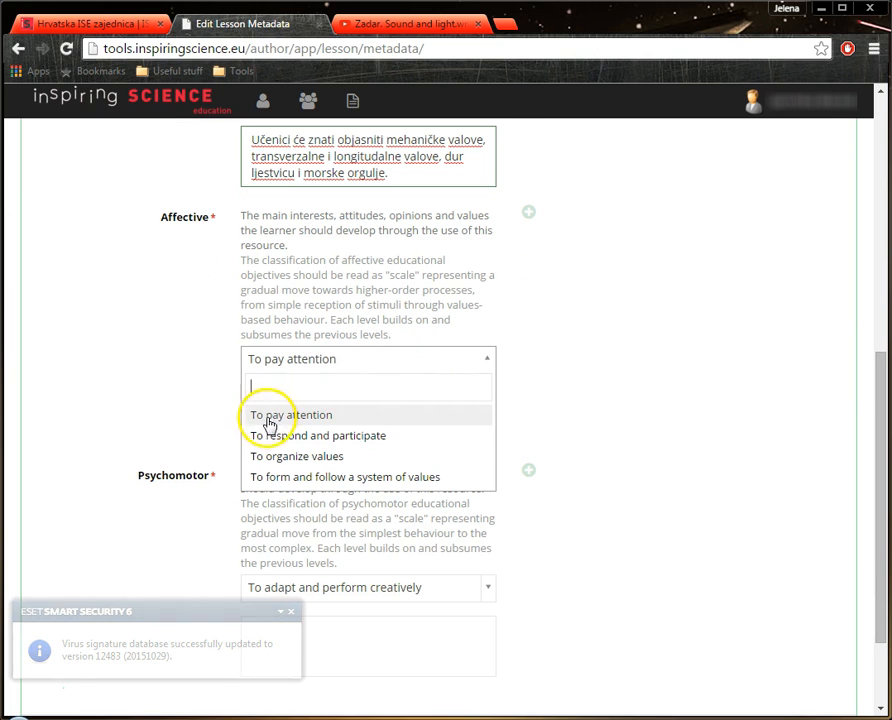
left_click(297, 440)
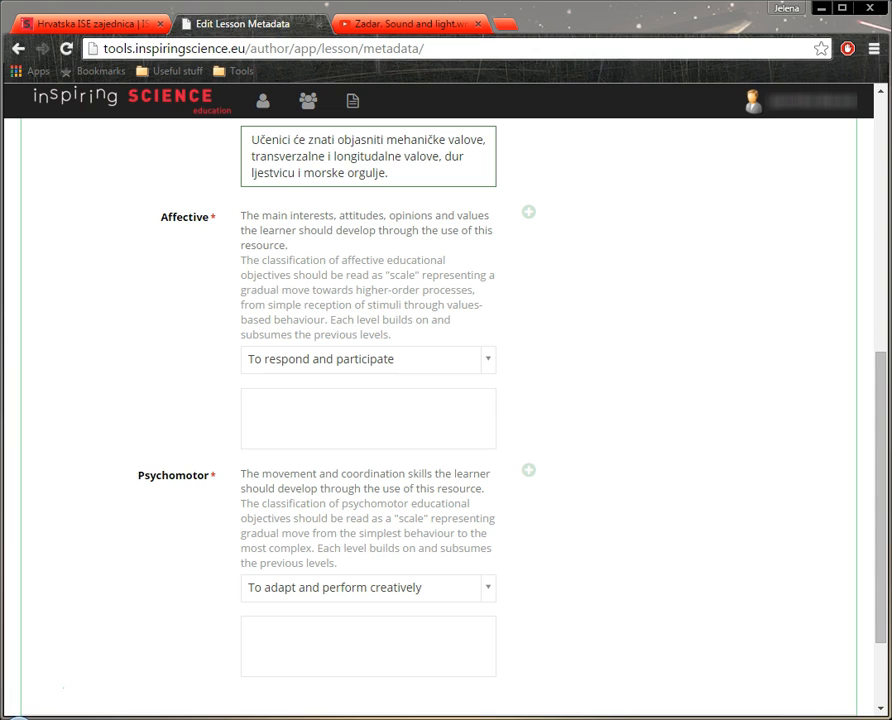
left_click(432, 412)
type("Učenici će primijeniti nove informacije kako bi došli do odgovora za specifične zadatke.")
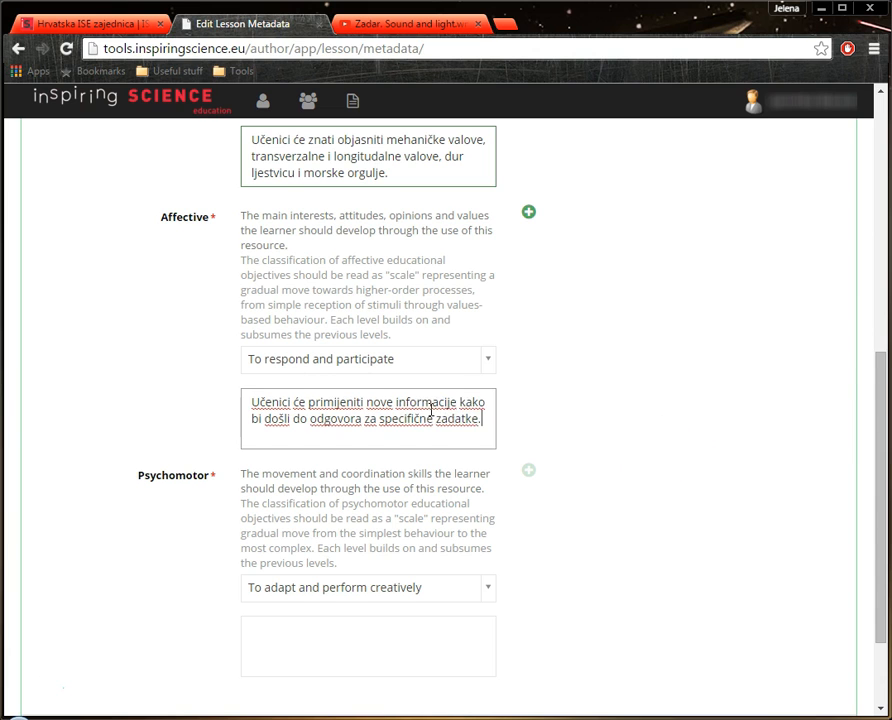
left_click(659, 496)
- Describe the psychomotor objective as "Učenikovo razumijevanje koncepta morskih orgulja biti će primijenjeno u aktivnom sudjelovanju u praktičnim nastavnim aktivnostima." and continue to Subject Domain
scroll(659, 496, "down", 2)
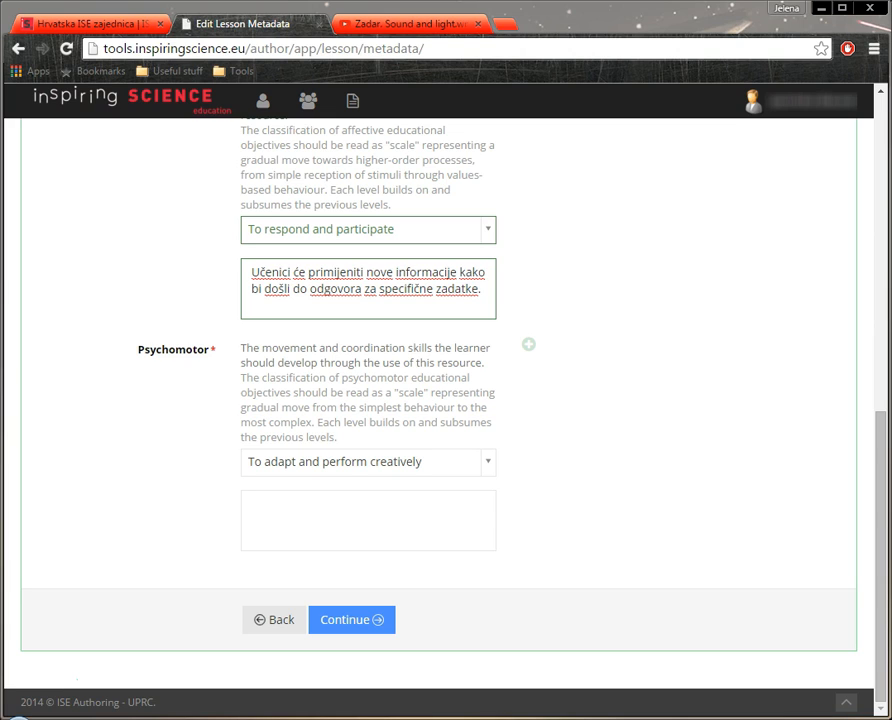
left_click(281, 517)
key("ctrl+v")
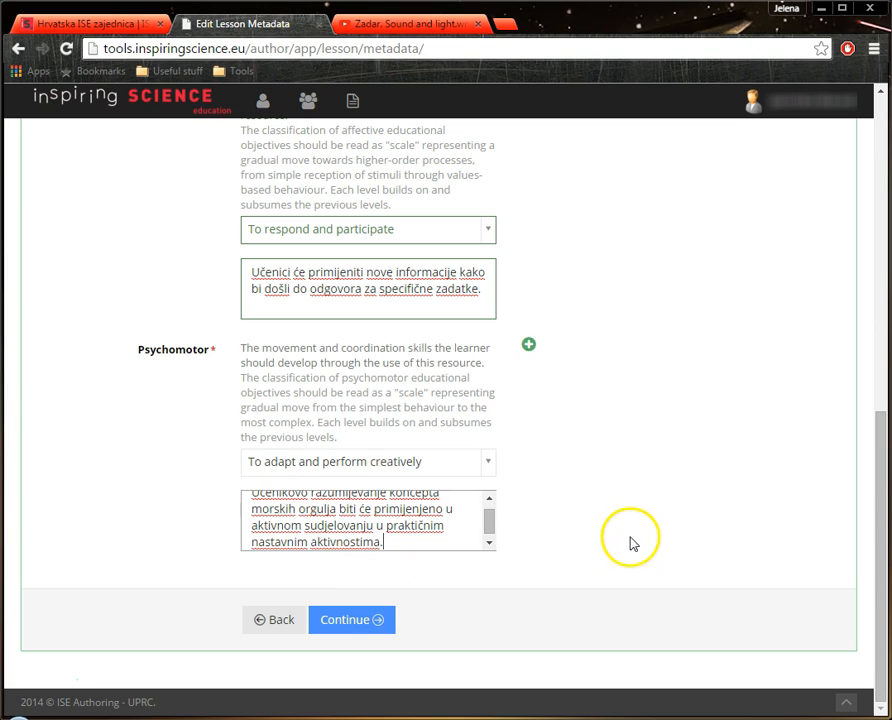
left_click(368, 620)
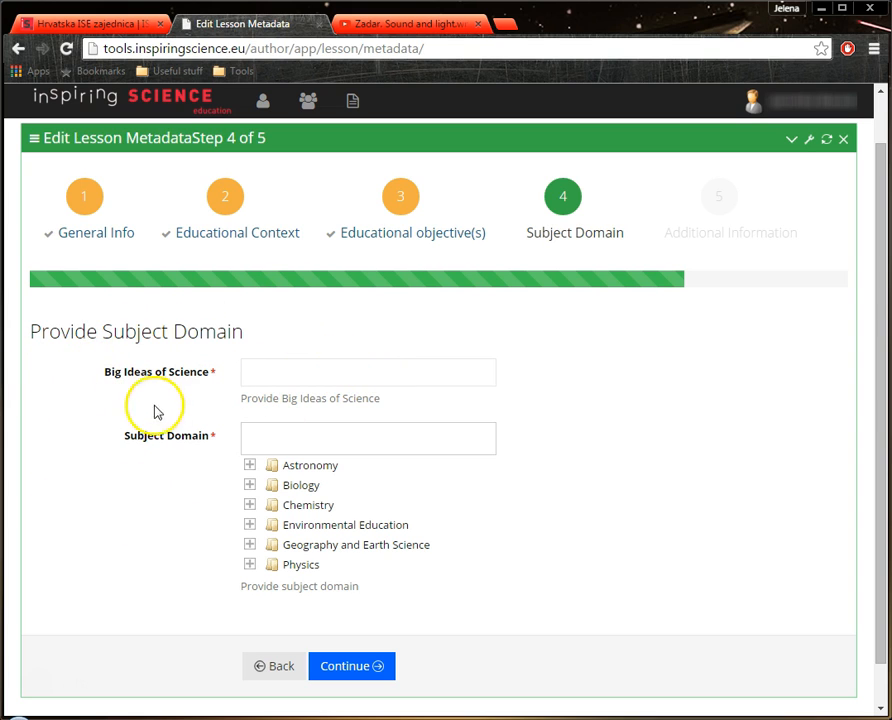
- Add the Big Idea of Science "3. Changing the movement of an object requires a net force to be acting on it."
left_click(332, 376)
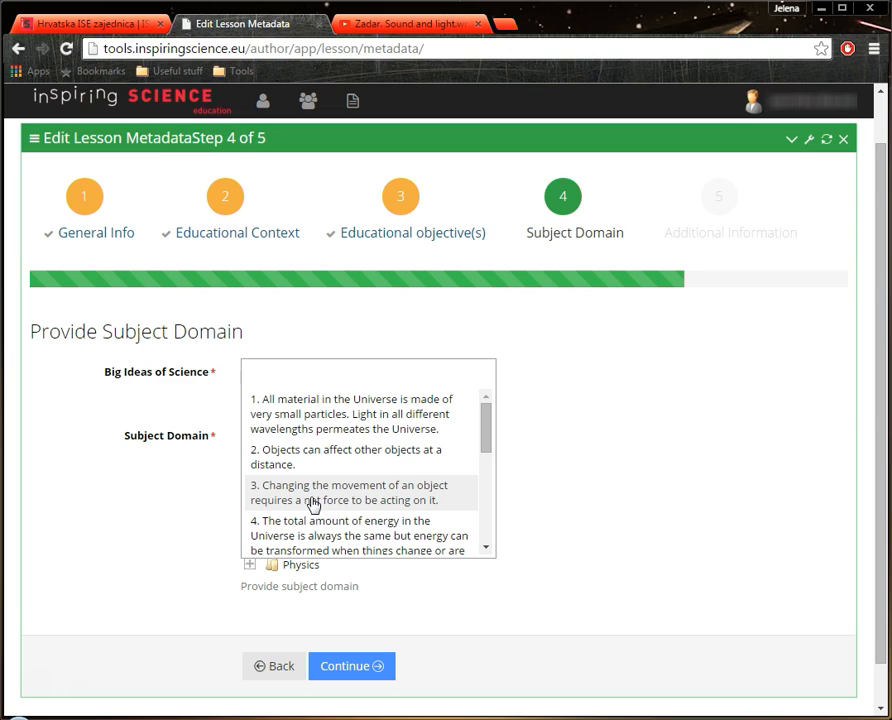
left_click(441, 492)
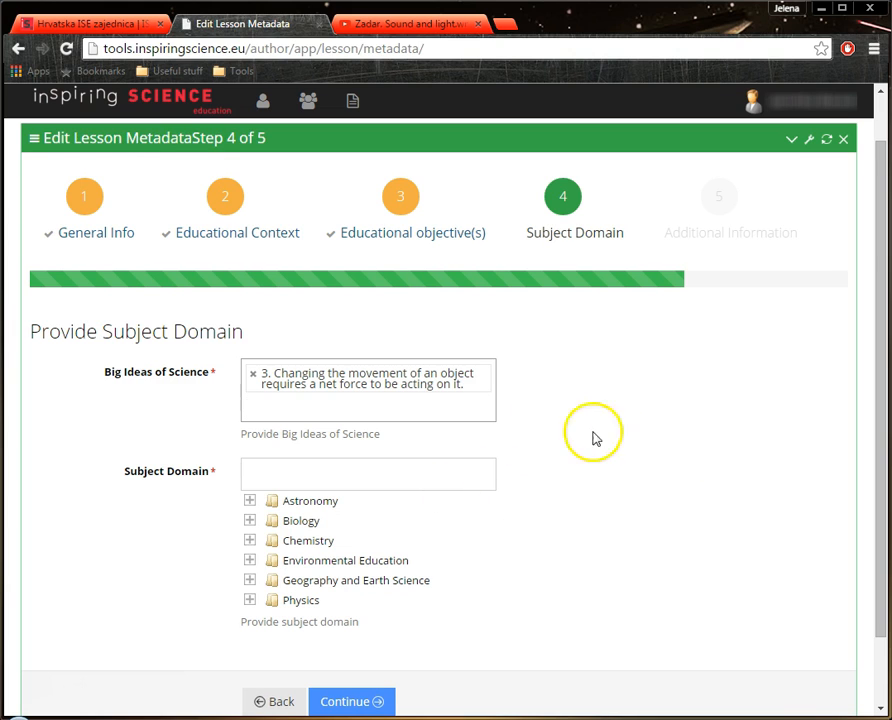
left_click(391, 479)
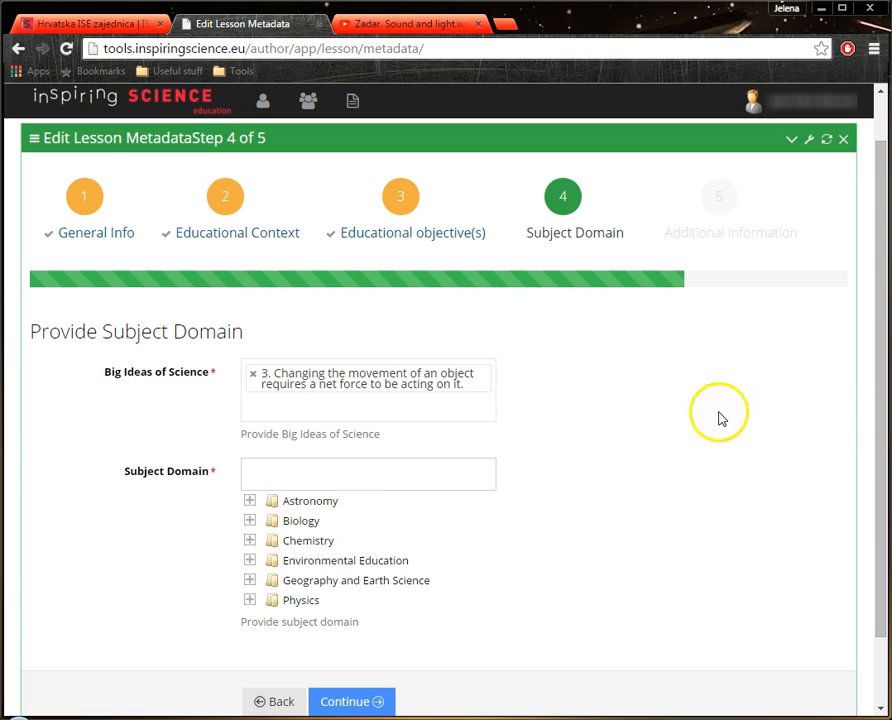
scroll(750, 420, "down", 2)
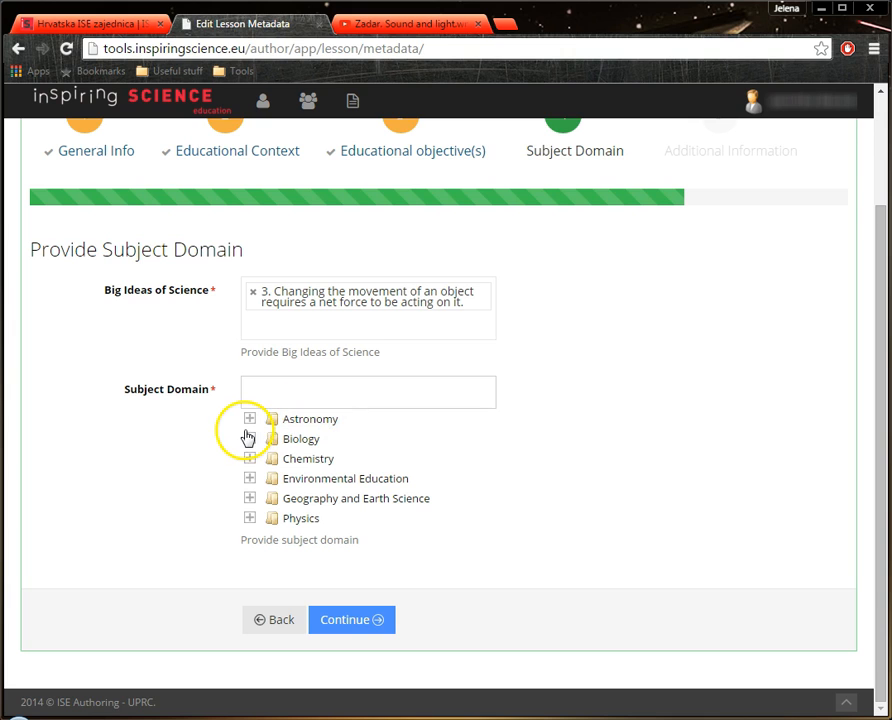
- Add Physics and its subcategory Waves as the subject domain and continue to Additional Information
left_click(280, 520)
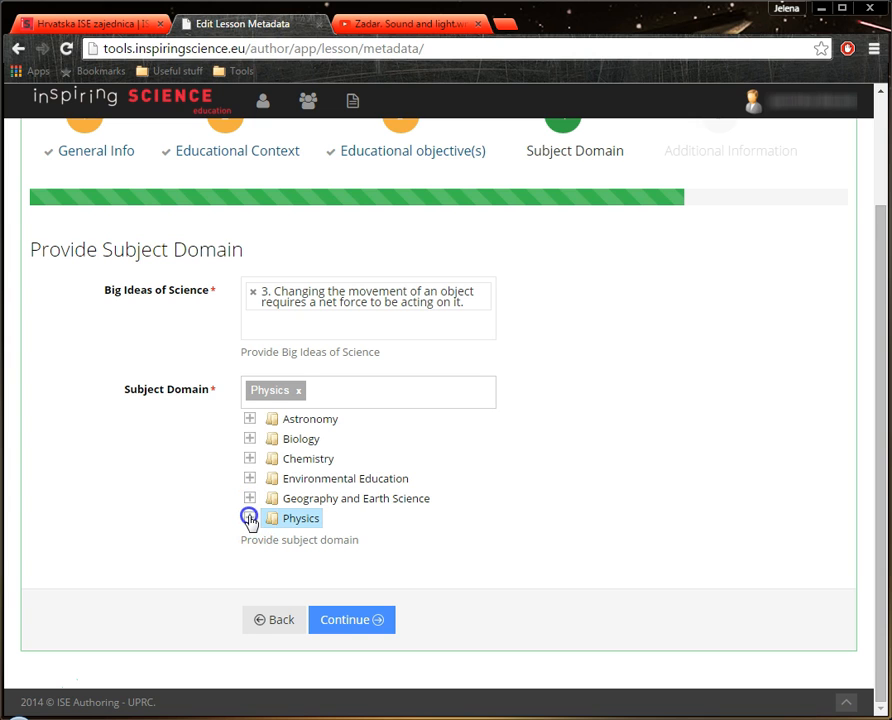
left_click(249, 518)
scroll(358, 518, "down", 2)
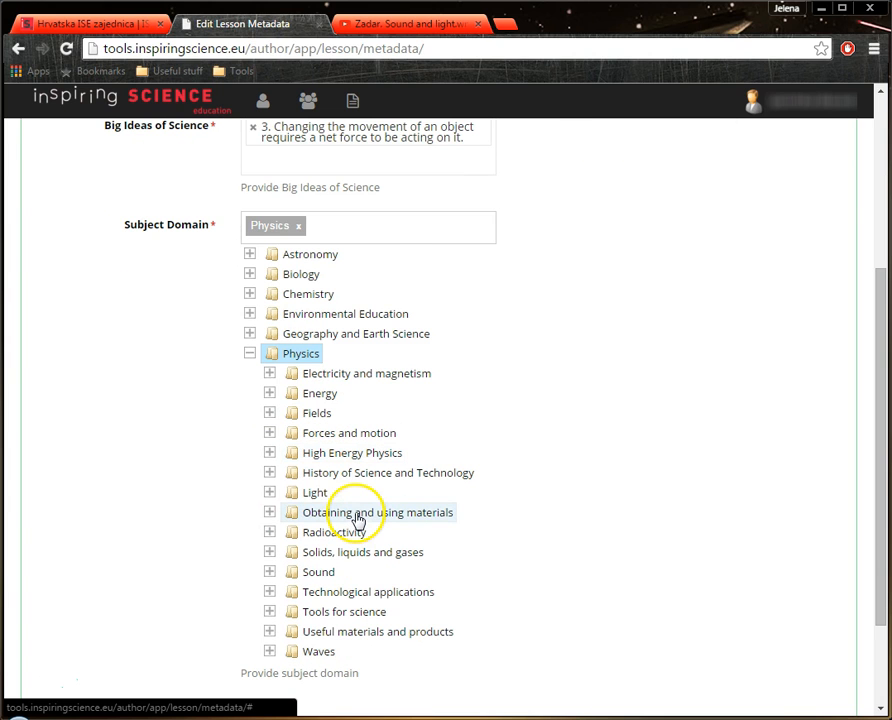
scroll(348, 500, "down", 1)
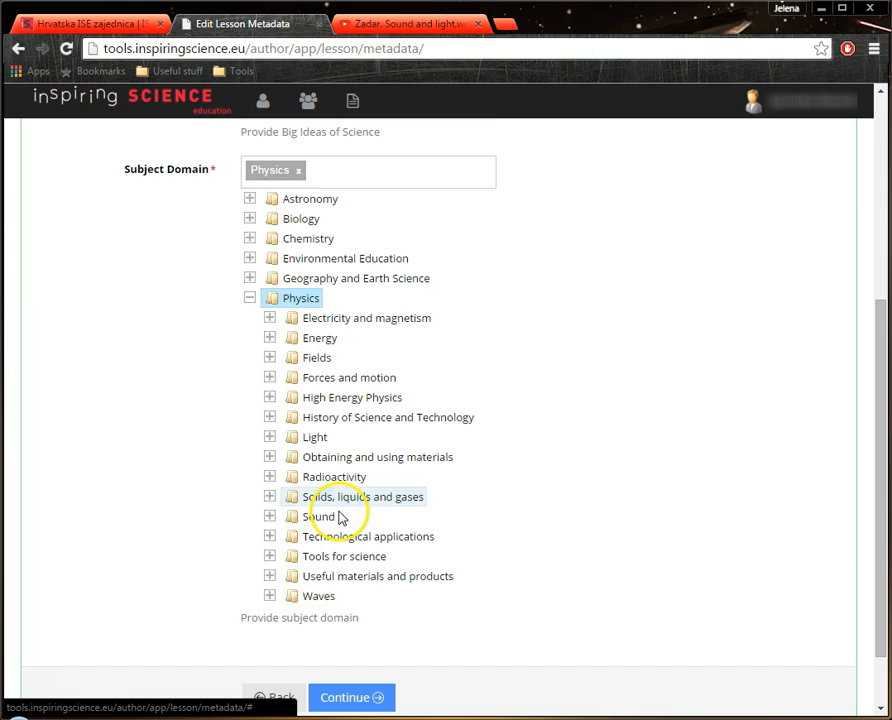
left_click(316, 598)
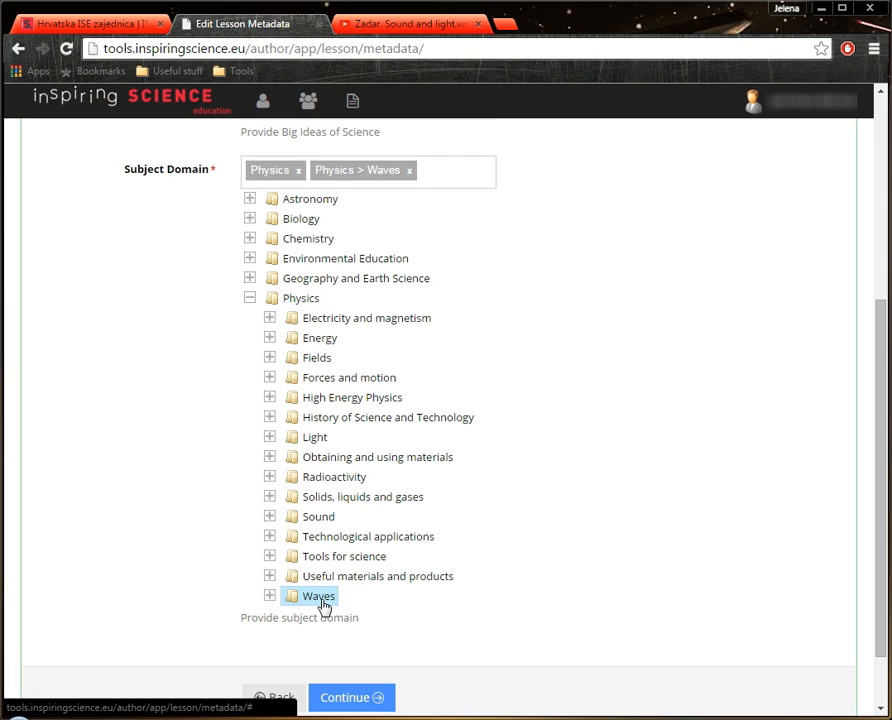
left_click(370, 700)
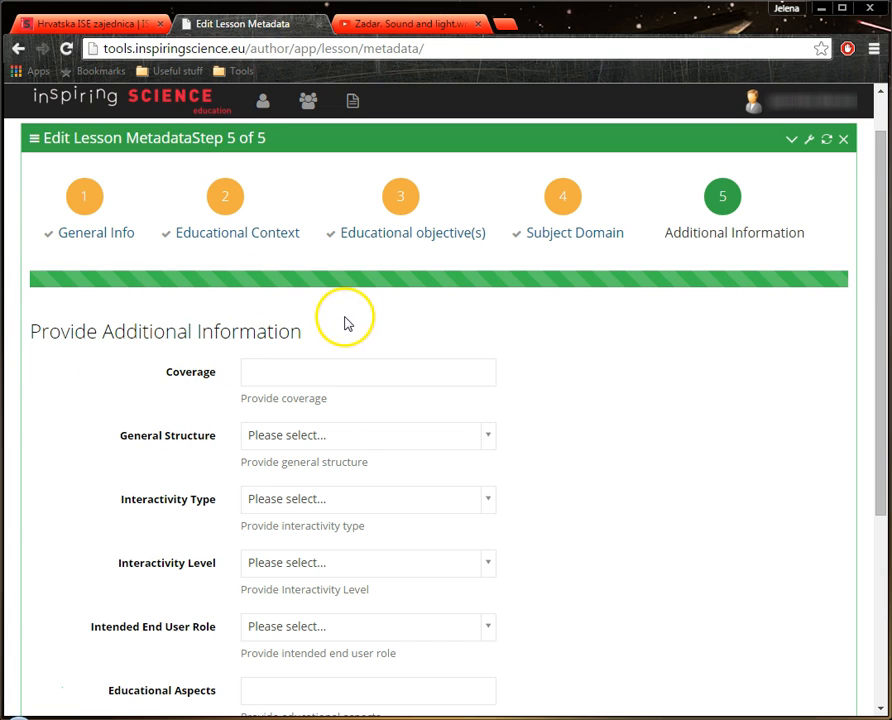
- Review the optional Additional Information fields, leave them empty, and save the metadata to proceed to editing the lesson phases
scroll(668, 355, "down", 1)
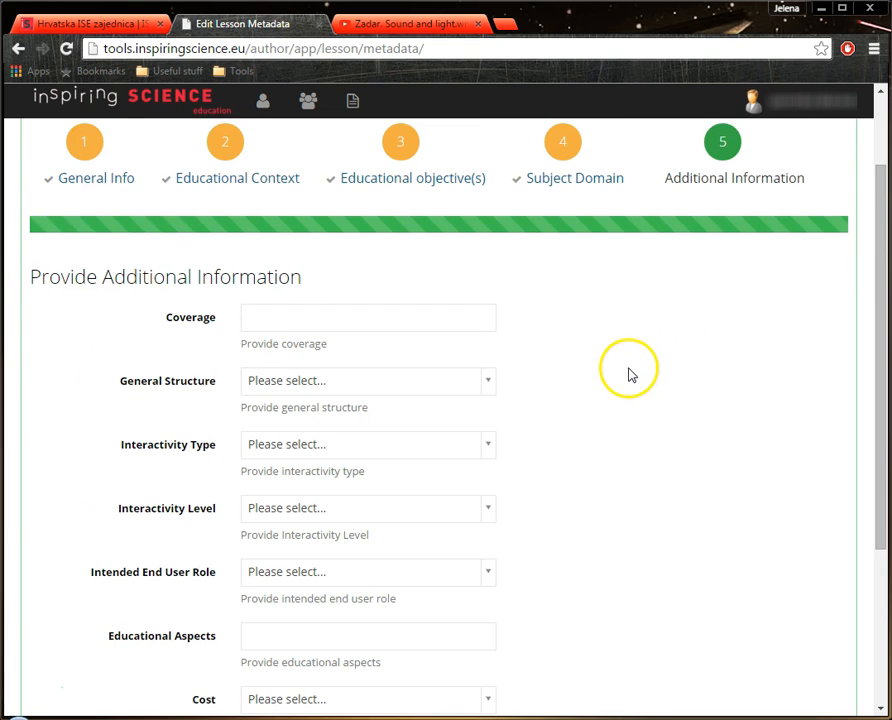
scroll(629, 372, "down", 1)
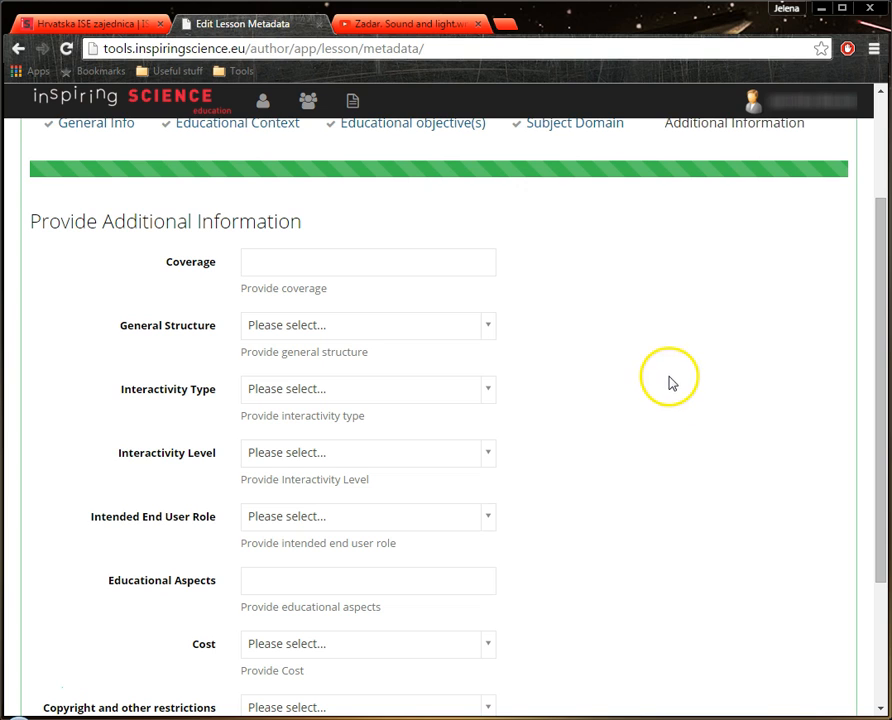
scroll(670, 372, "down", 1)
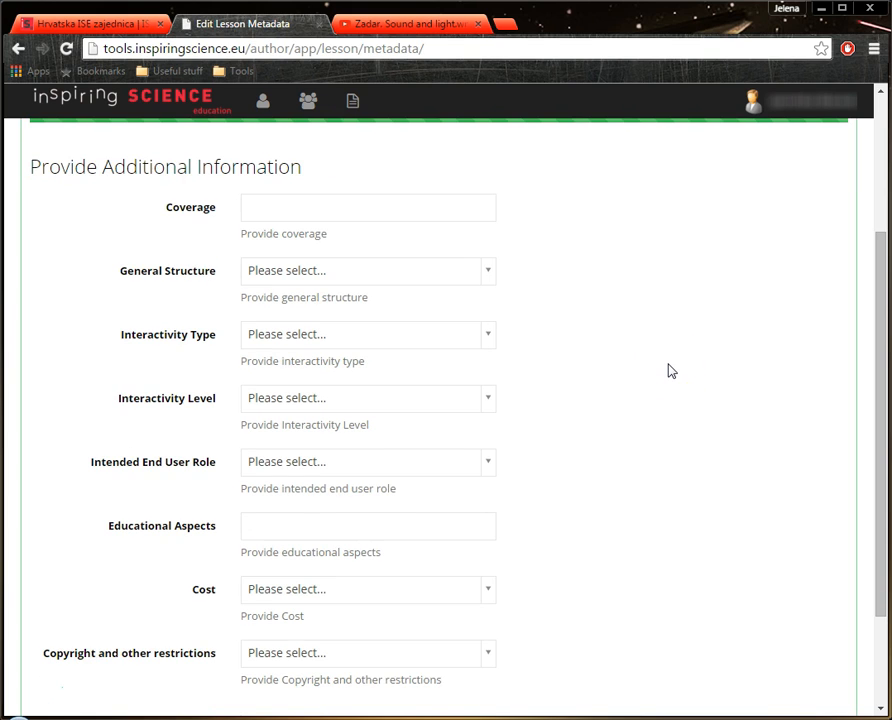
scroll(670, 371, "down", 2)
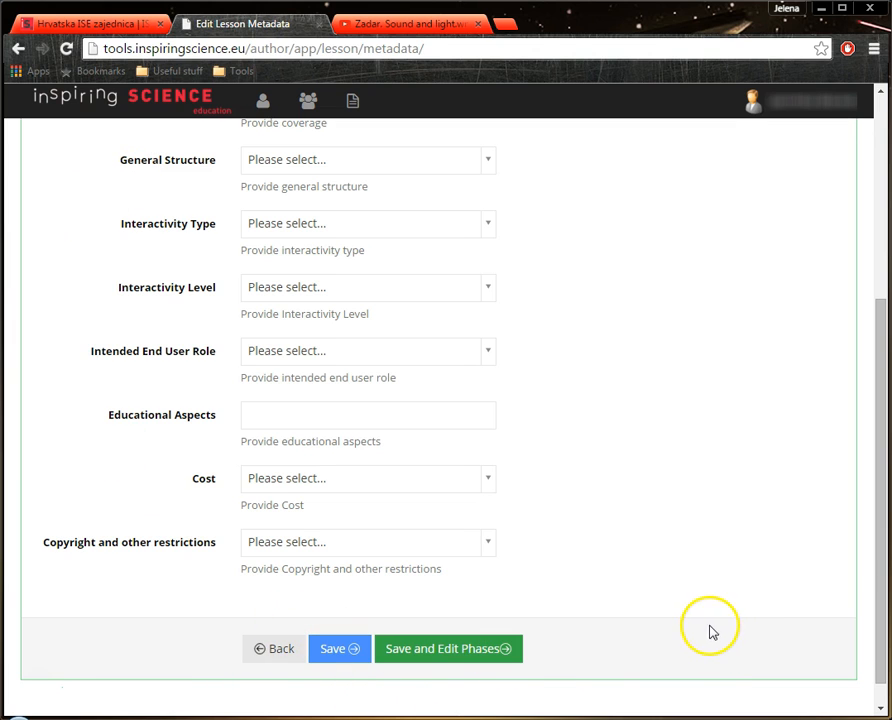
scroll(682, 575, "up", 2)
scroll(679, 558, "up", 1)
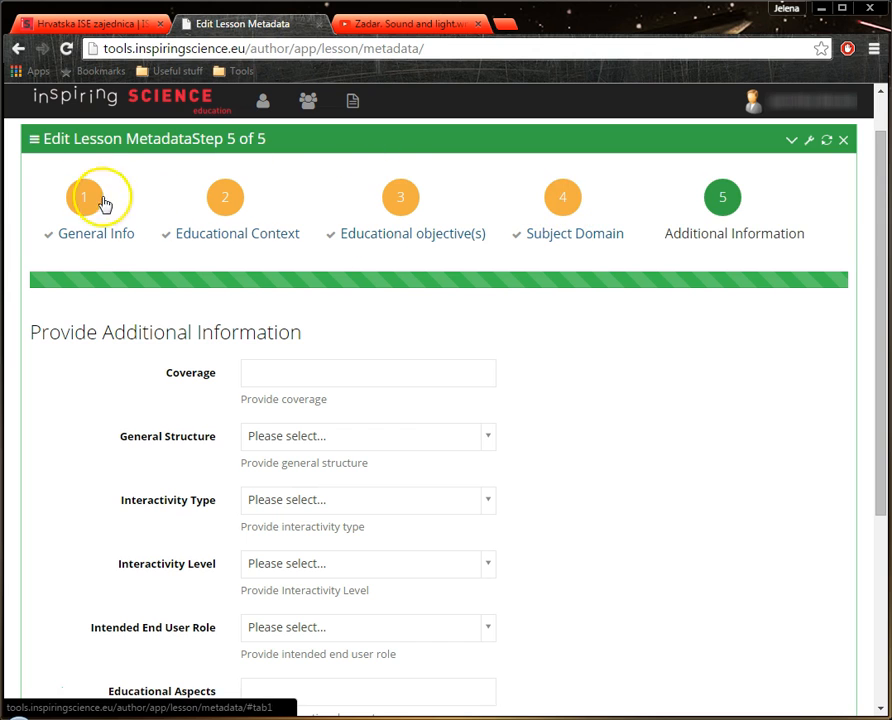
scroll(716, 488, "down", 3)
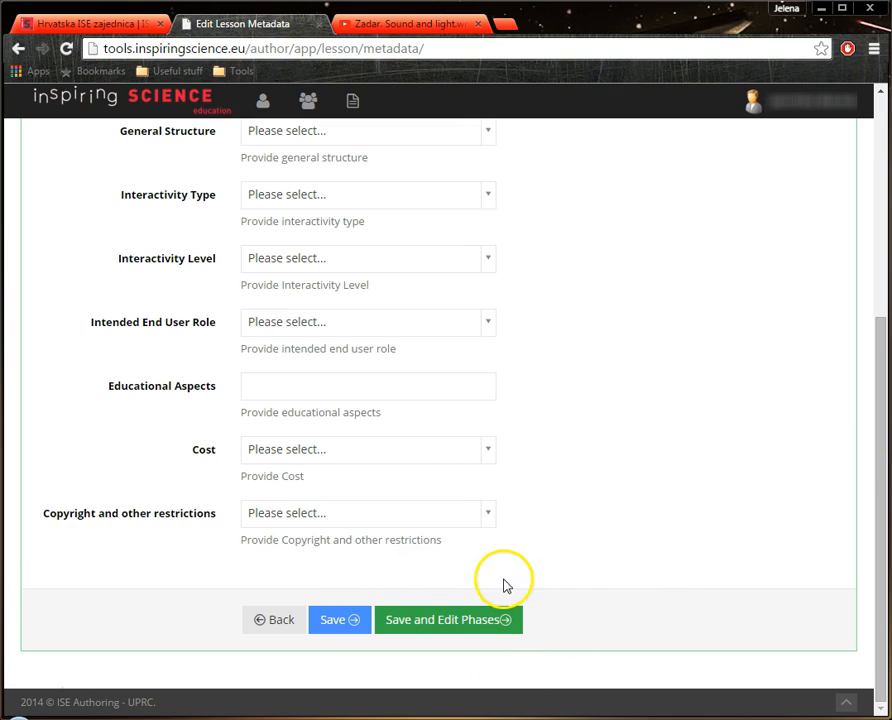
left_click(454, 618)
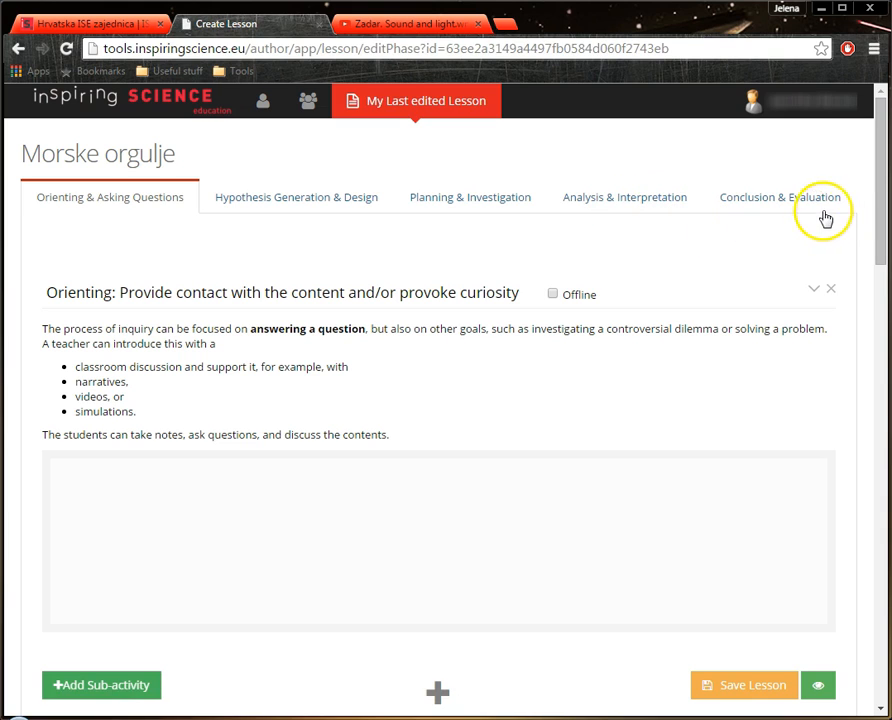
- Fill the Orienting activity's text area with the "Što su Morske orgulje?" passage copied from the Word document Sea_Organ_za_prijevod cro_novo
scroll(796, 220, "down", 1)
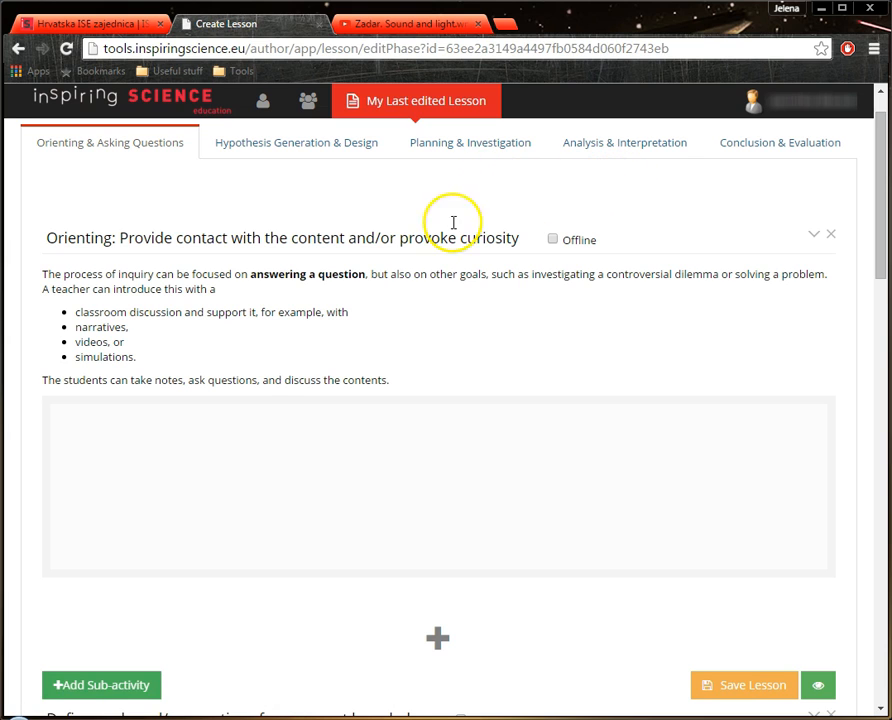
scroll(470, 310, "down", 1)
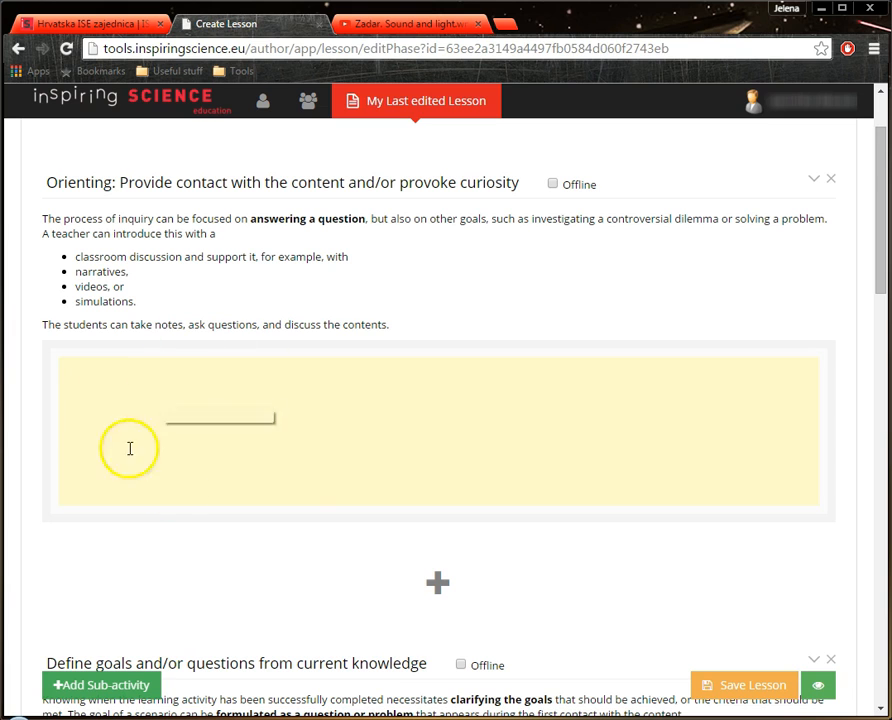
left_click(232, 397)
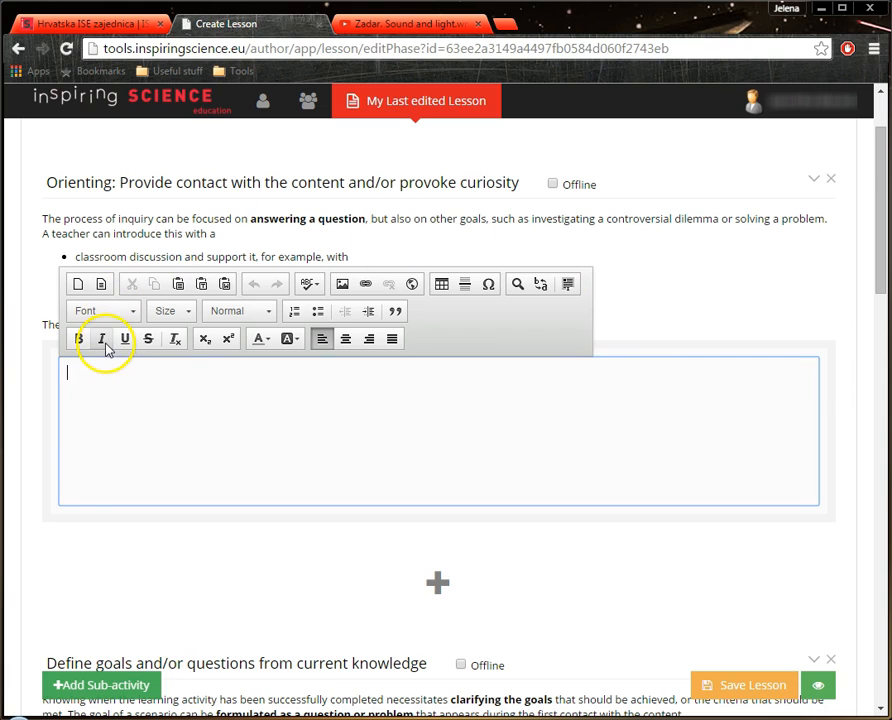
left_click(300, 400)
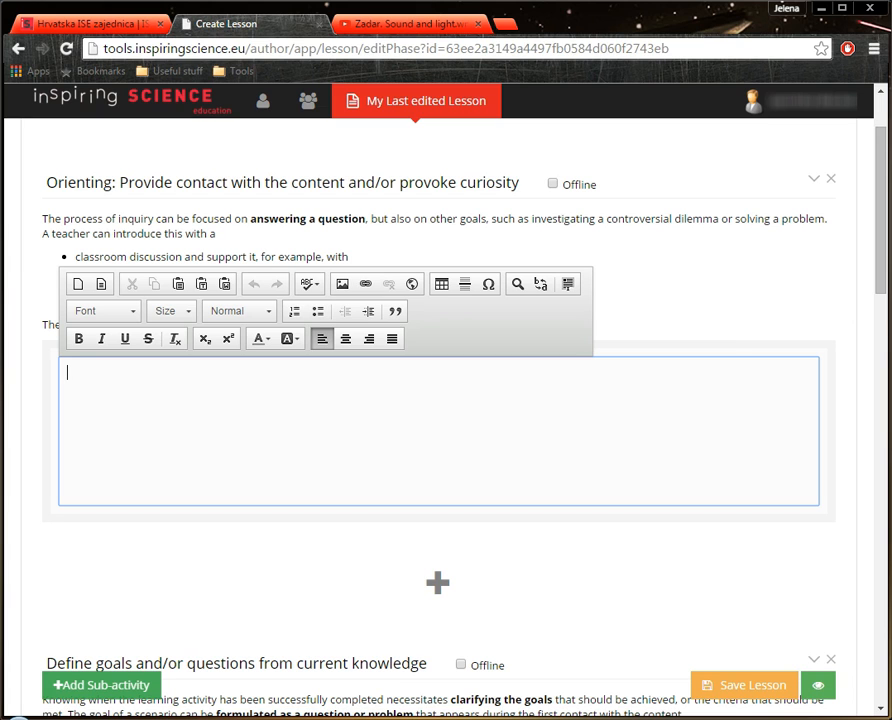
left_click(675, 719)
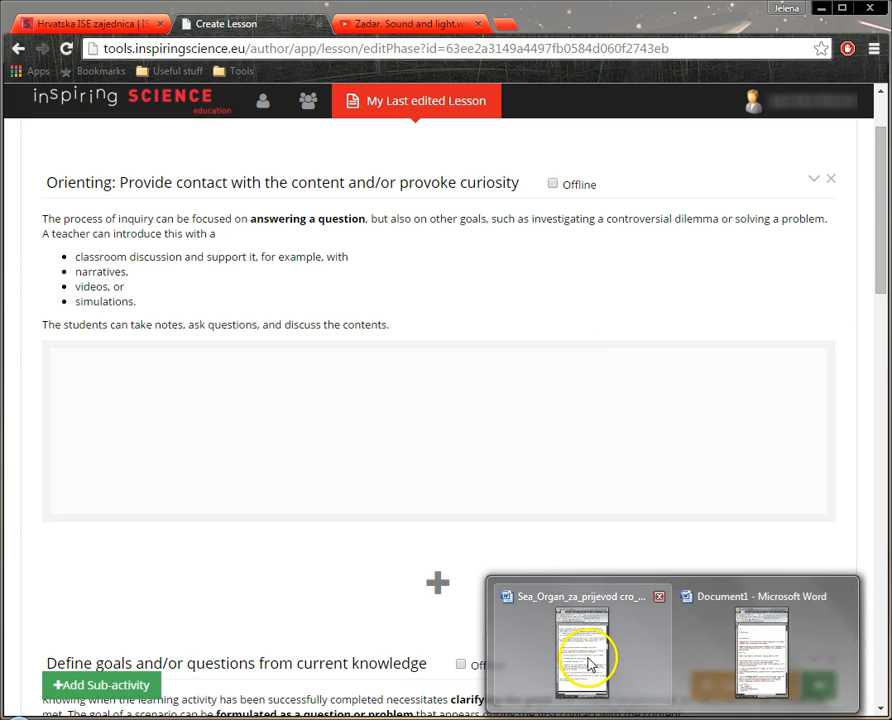
left_click(594, 657)
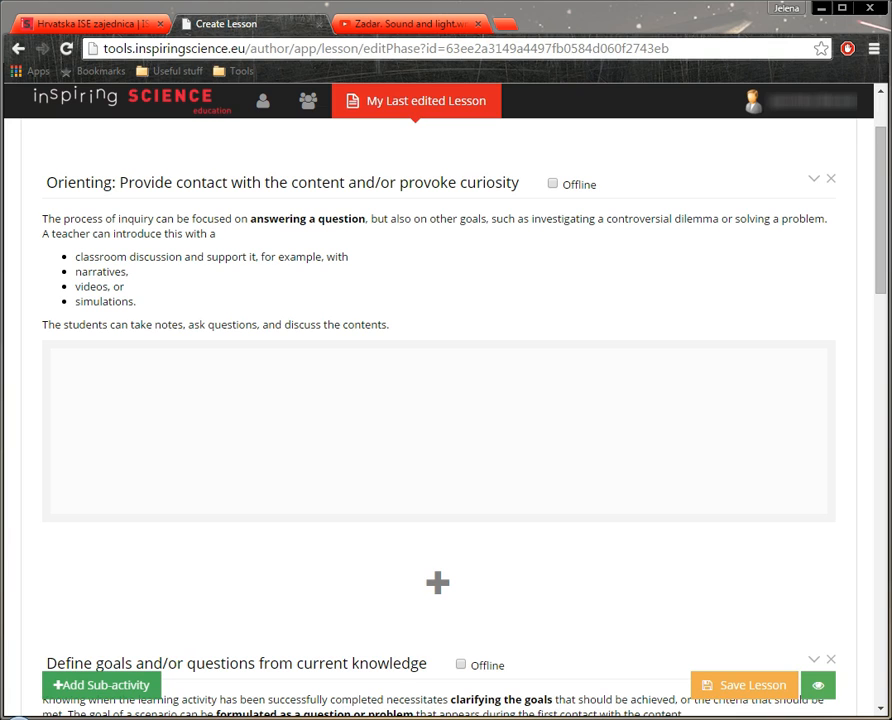
left_click(266, 443)
type("Što su Morske orgulje?  Prema povijesnim izvorima, hrvatski primorski grad Zadar ima  skoro 3000 godina urbane tradicije. Jedan od recentnih pothvata turističkog unapređenja grada bila je adaptacija najudaljenijeg gata na zadarskom poluotoku. Ideja je bila da se putnicima s kruzera omogući iskrcavanje doslovno u središtu grada, u samom srcu Zadra. Nadležni arhitekt Nikola Bašić učinio je još jedan korak naprijed gradnjom obalnog šetališta s atraktivnim stubištem u neposrednoj blizini pristaništa kruzera. Međutim, to nije bilo dovoljno: promišljao je na koji bi se način šum valova koji zapljuskuju obalu mogao oplemeniti melodičnim zvukovima koje bi mogla proizvesti energija samih valova. Bašić je oformio radnu skupinu koja je osim samog autora uključivala prof. dr. sc. Vladimira Androćeca za hidrauliku i graditelja orgulja Tomislava Faullenda Heferera za projektiranje svirala. Svečano otvorenje zadarskog pristaništa za kruzere s Morskim orguljama održalo se 15. travnja 2005.")
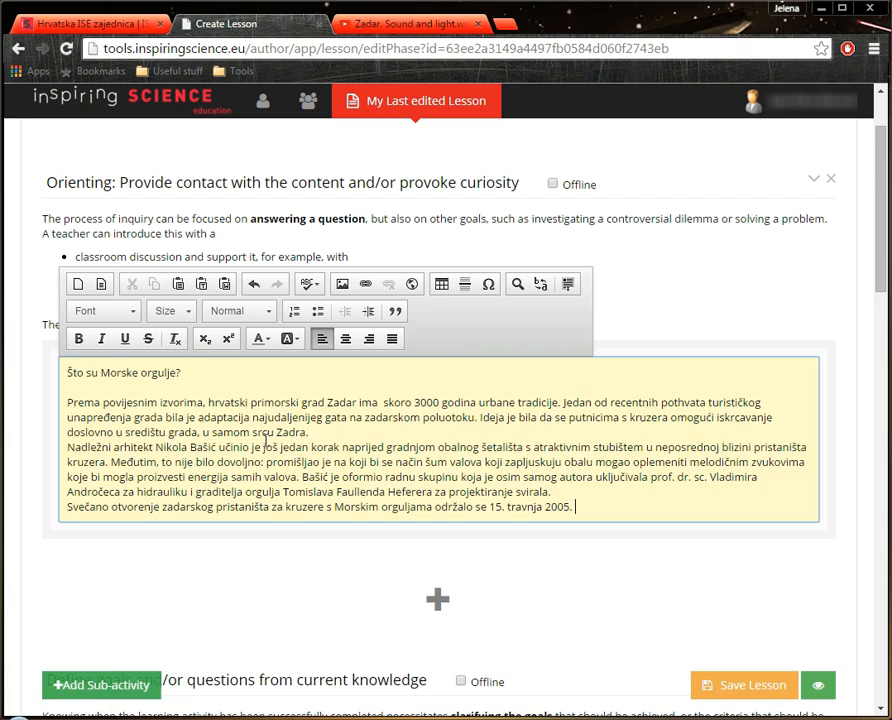
- Start an image on a new line below the passage and upload "Screen Shot 2015-04-09 at 15.56.28" from the Desktop to the server
left_click(683, 565)
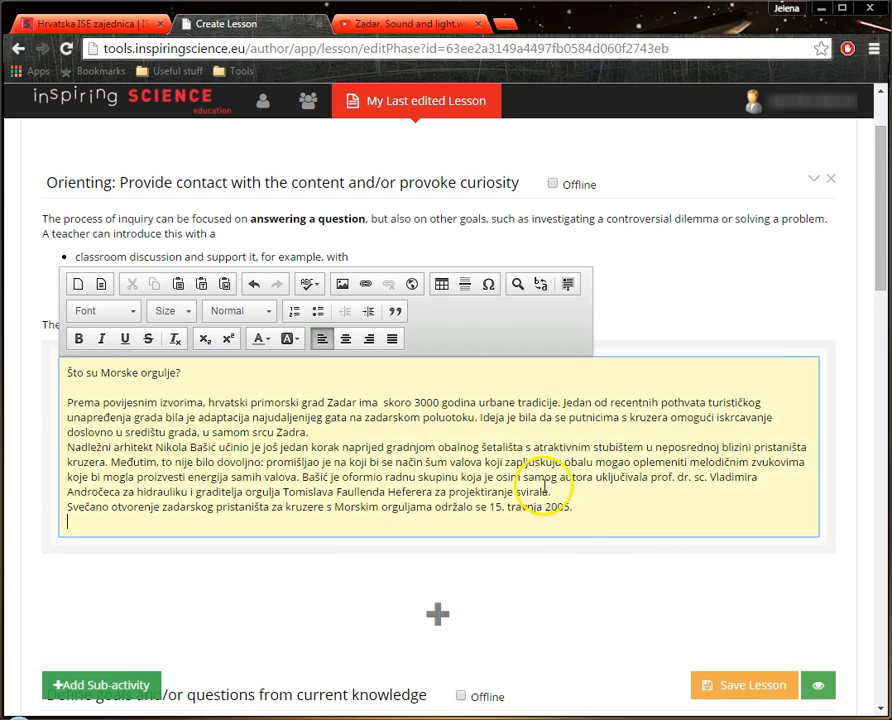
left_click(341, 287)
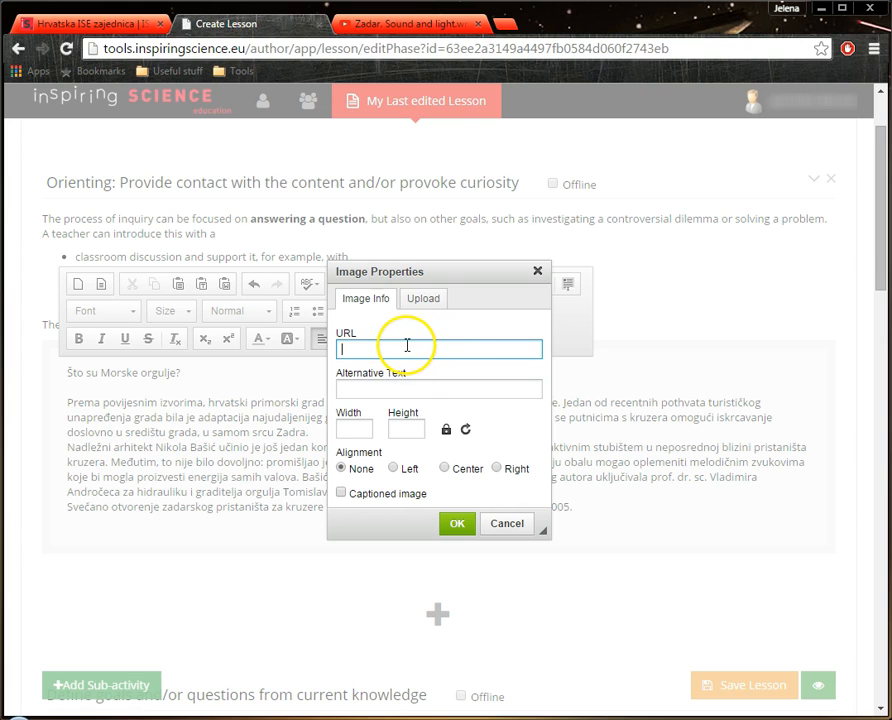
left_click(420, 299)
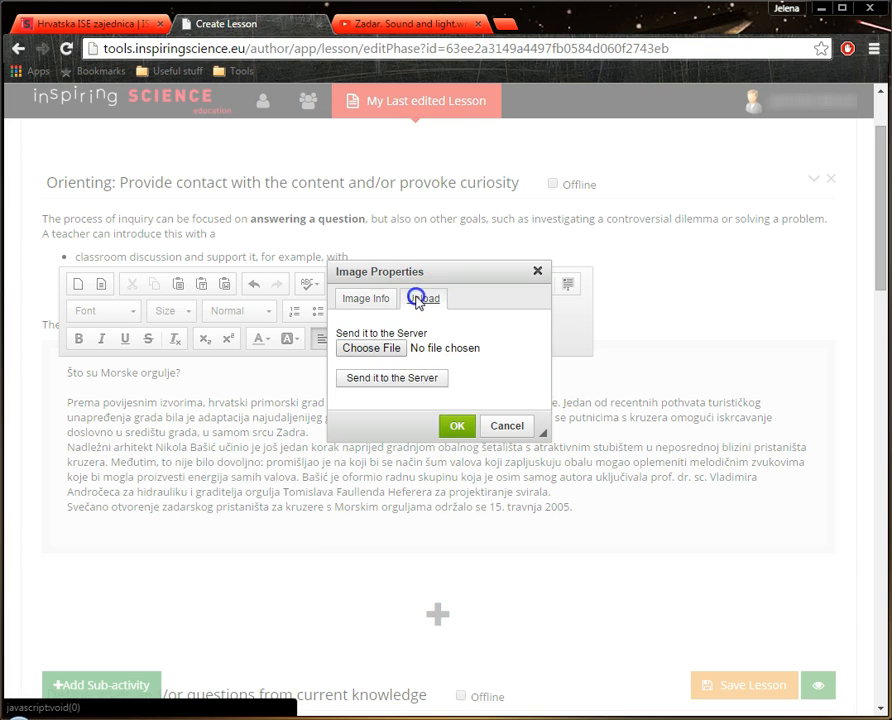
left_click(372, 348)
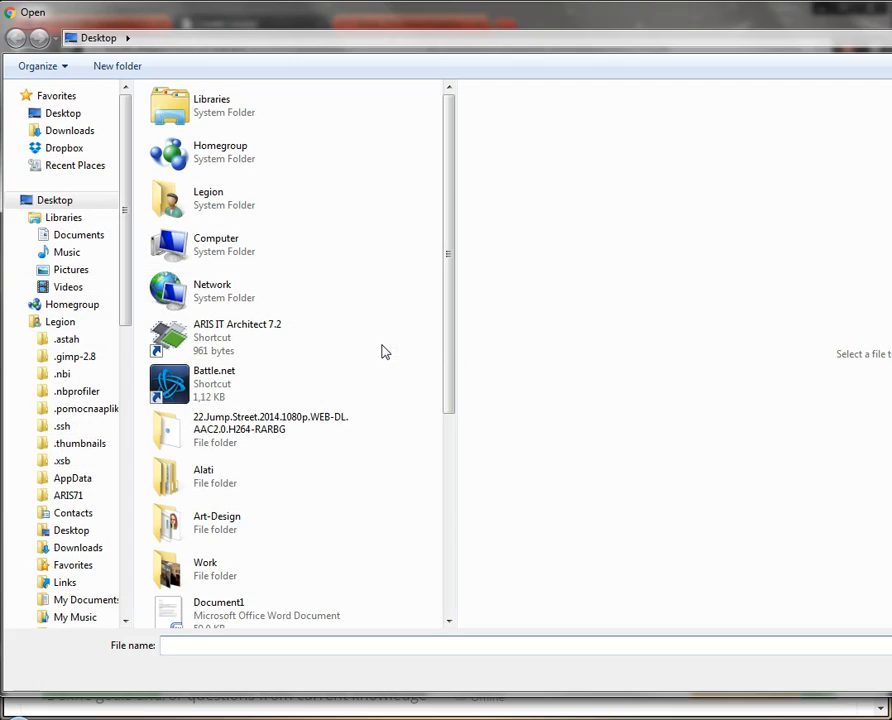
left_click(259, 465)
left_click_drag(448, 266, 414, 520)
left_click(273, 392)
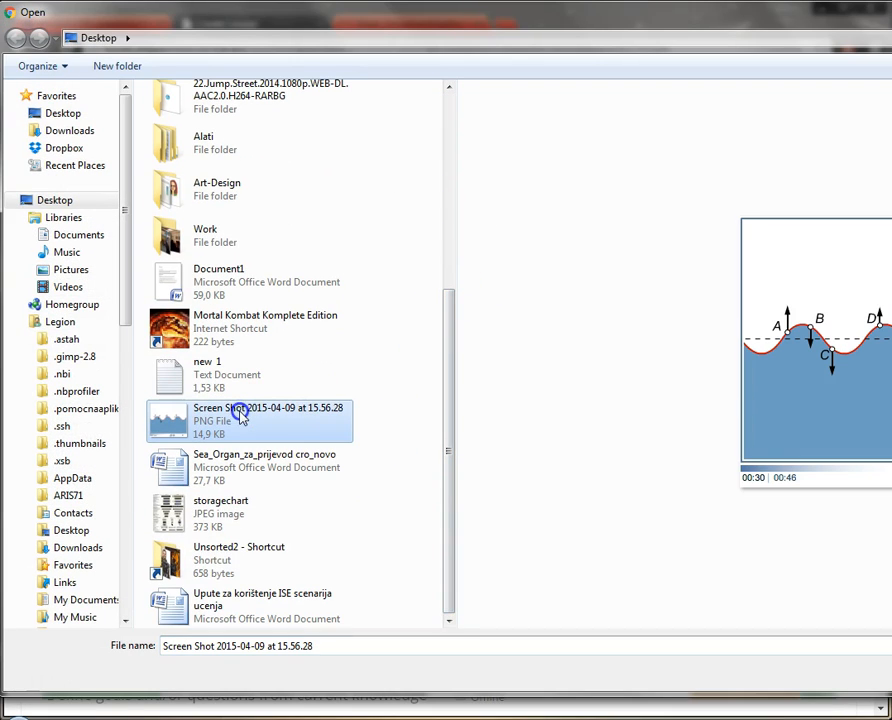
key("Return")
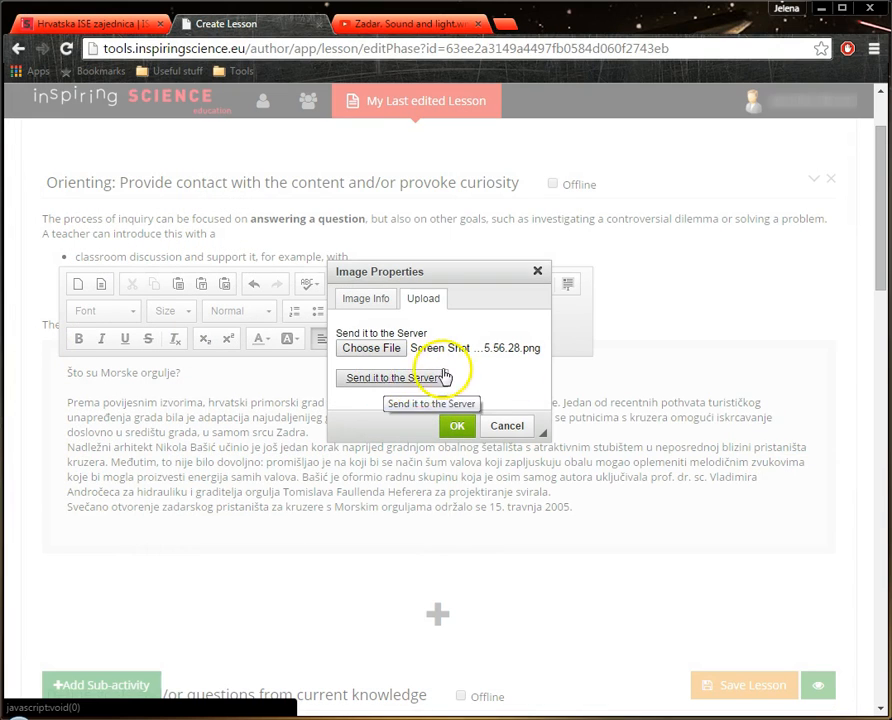
left_click(409, 379)
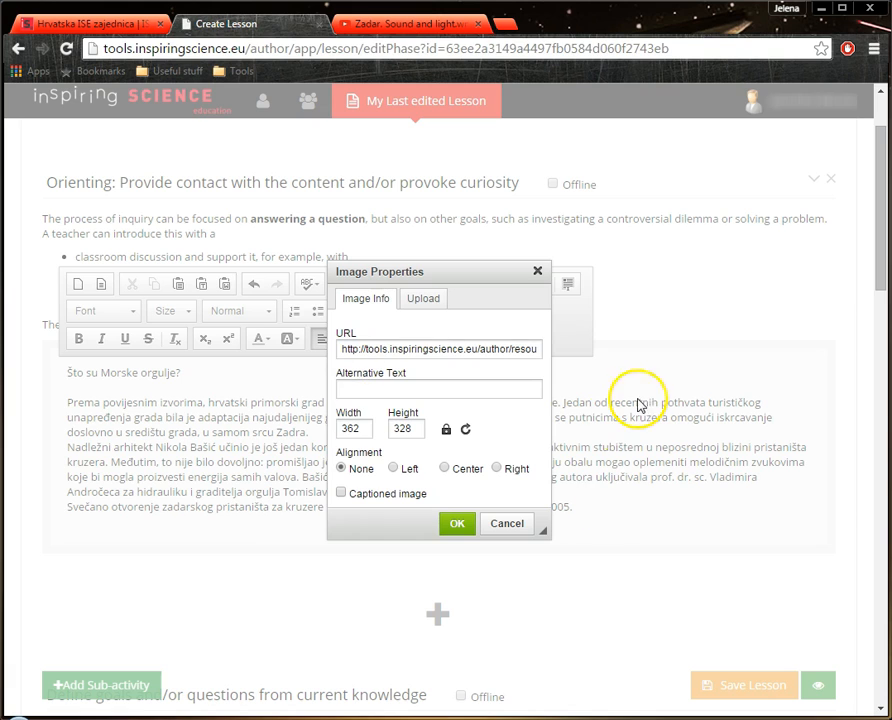
- Center the uploaded image, set its alternative text to "Valovi", insert it below the passage and leave the text editor
left_click(445, 469)
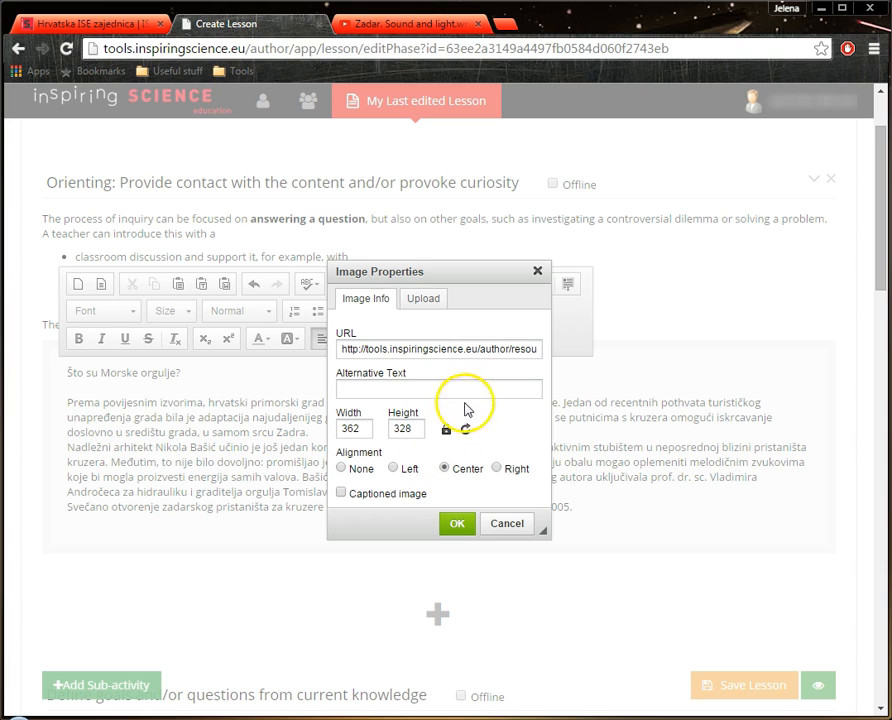
left_click(496, 389)
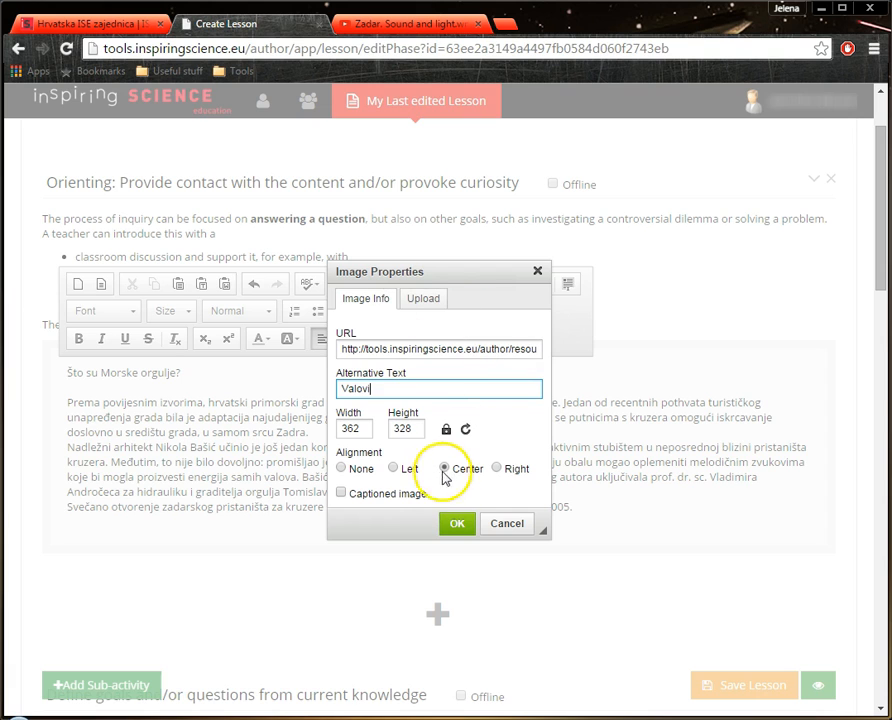
left_click(456, 524)
scroll(600, 495, "down", 1)
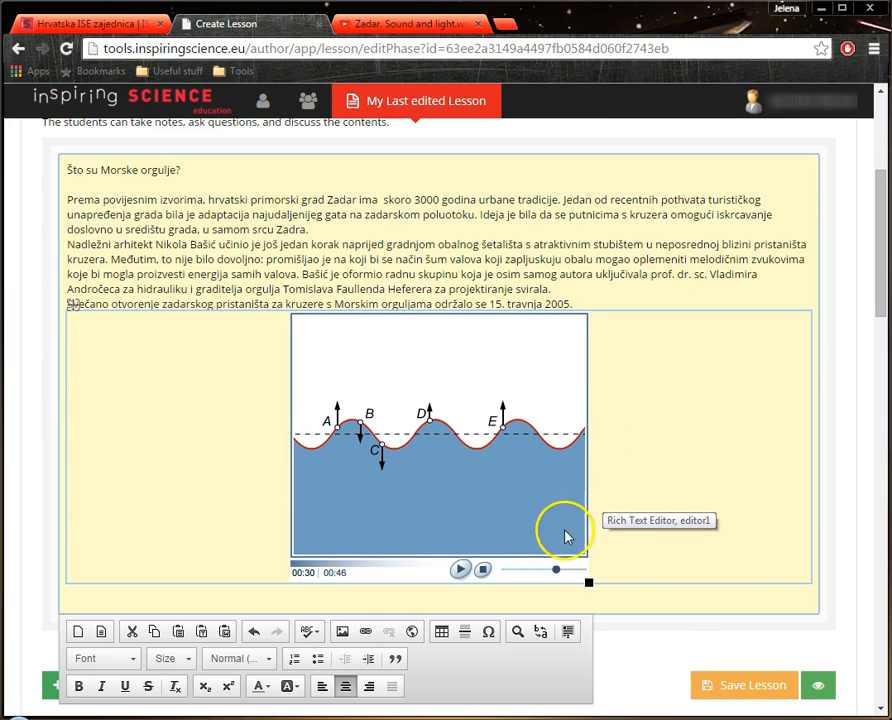
scroll(731, 600, "down", 2)
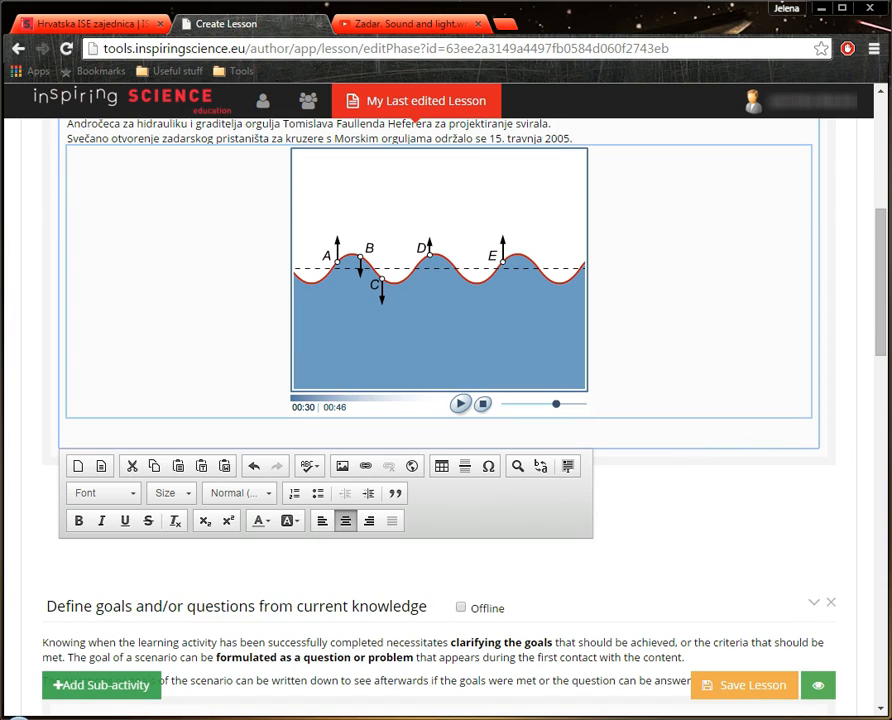
left_click(868, 466)
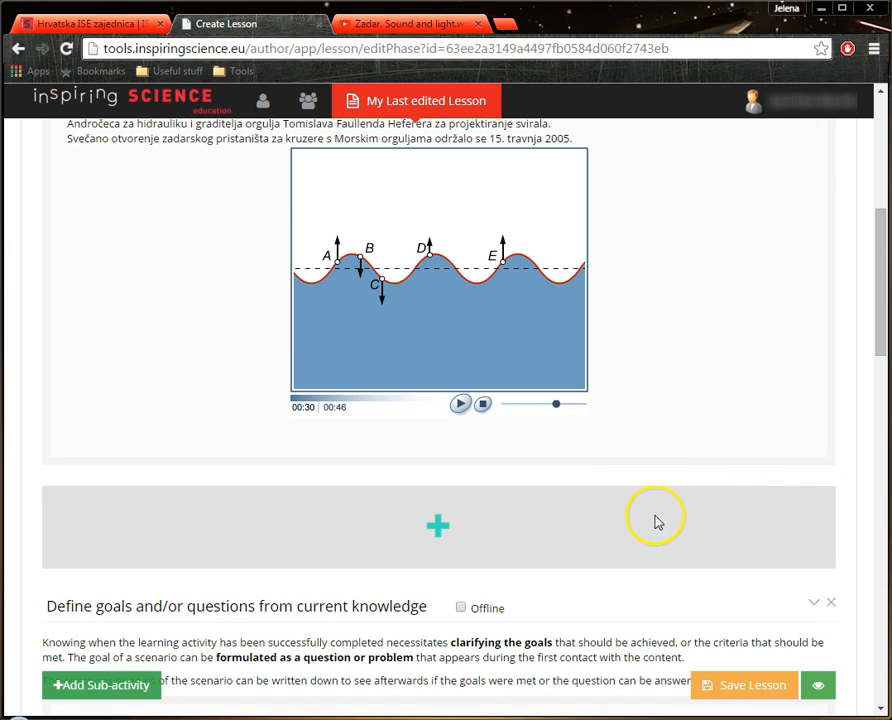
- Add a Media block below the Orienting text and enter the YouTube URL of the video "Zadar. Sound and light.wmv" for embedding
left_click(448, 534)
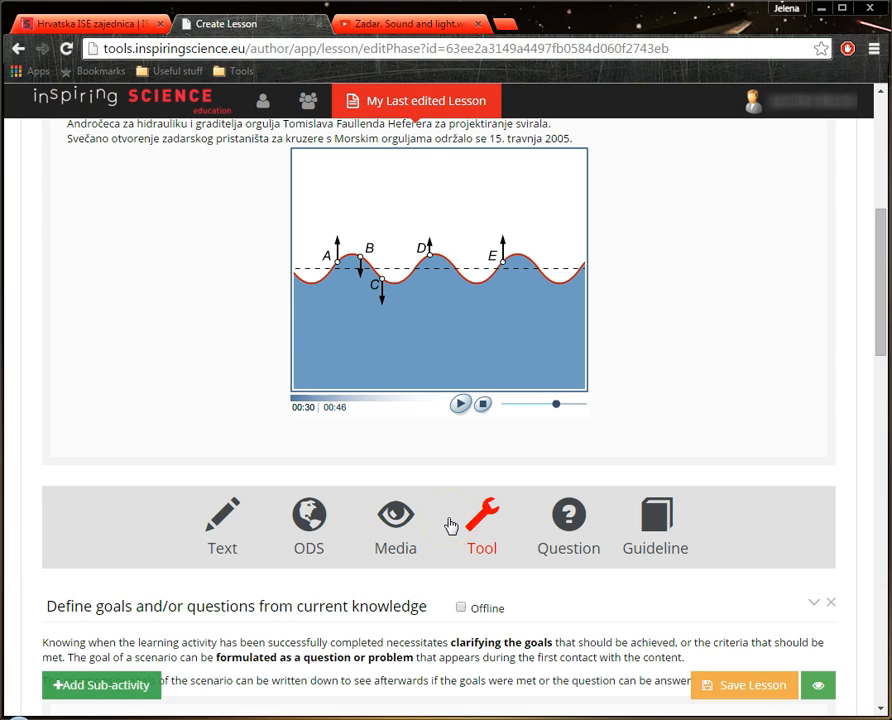
left_click(396, 515)
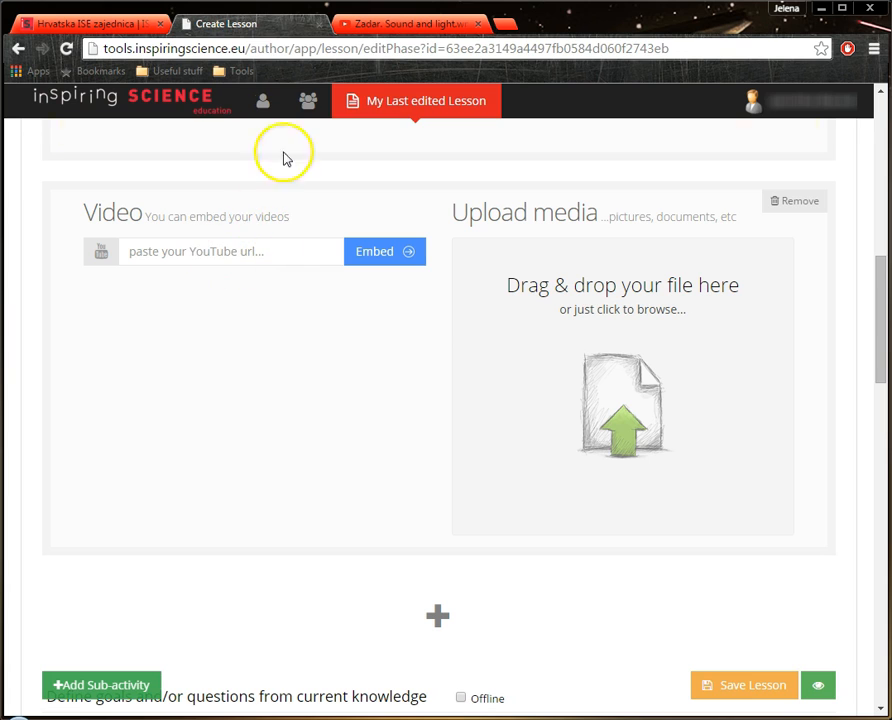
left_click(420, 34)
left_click(338, 44)
key("ctrl+c")
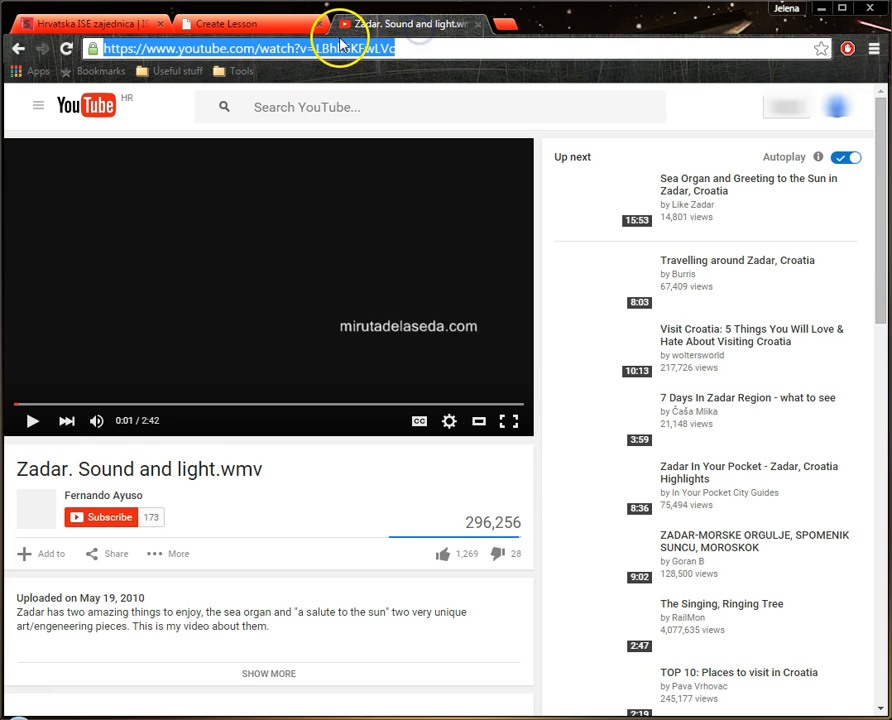
left_click(234, 24)
left_click(185, 248)
key("ctrl+v")
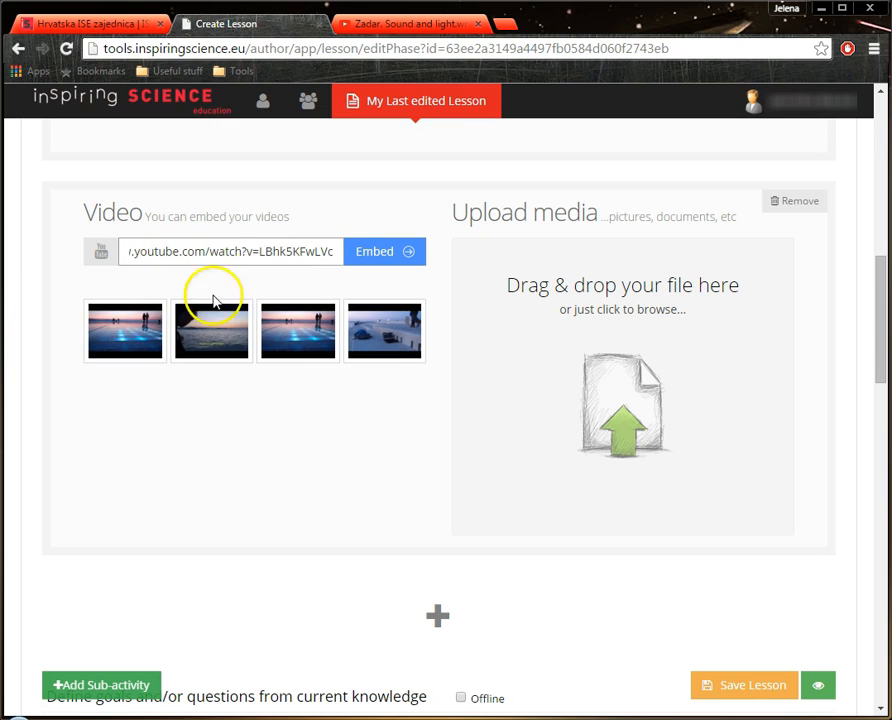
- Embed the entered YouTube video "Zadar. Sound and light.wmv" in the Orienting media block and check its placement below the image
left_click(404, 264)
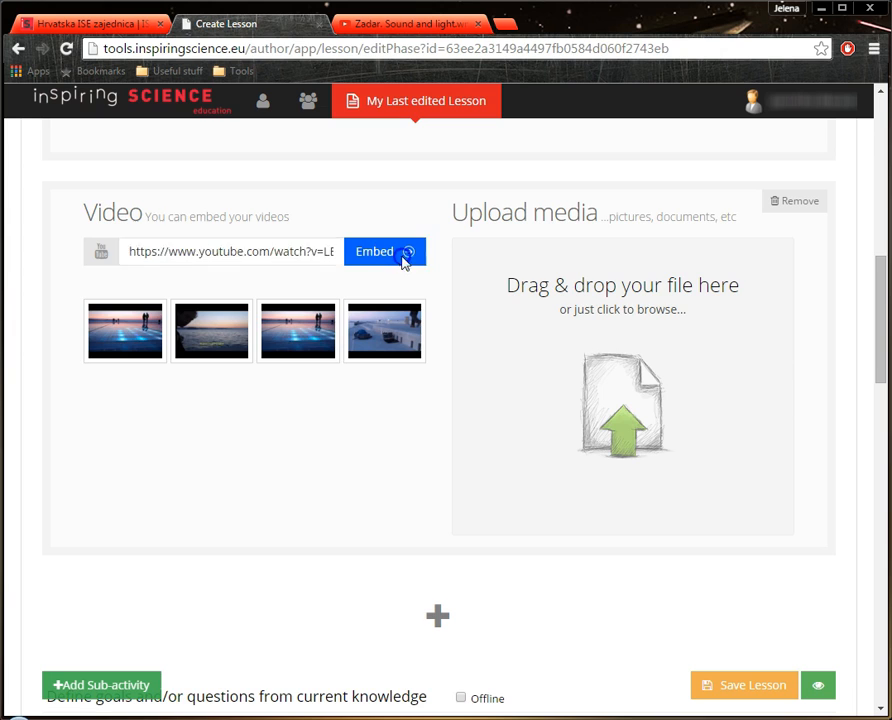
scroll(668, 324, "up", 3)
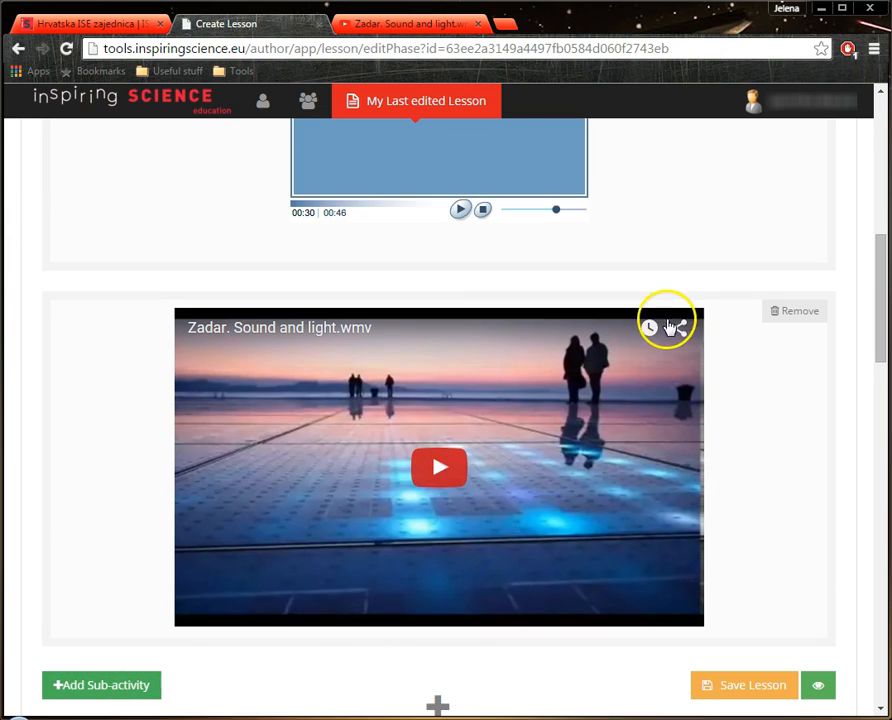
scroll(684, 316, "up", 1)
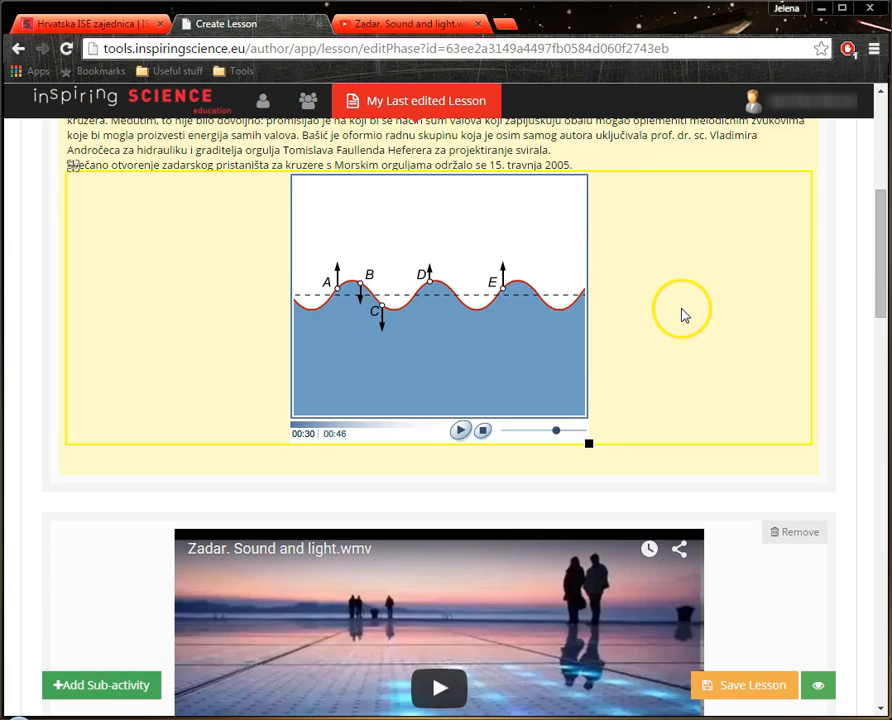
- Add a Question block below the embedded video and enter the formative assessment question "Valovi se dijele na?"
scroll(680, 314, "down", 5)
scroll(668, 311, "down", 2)
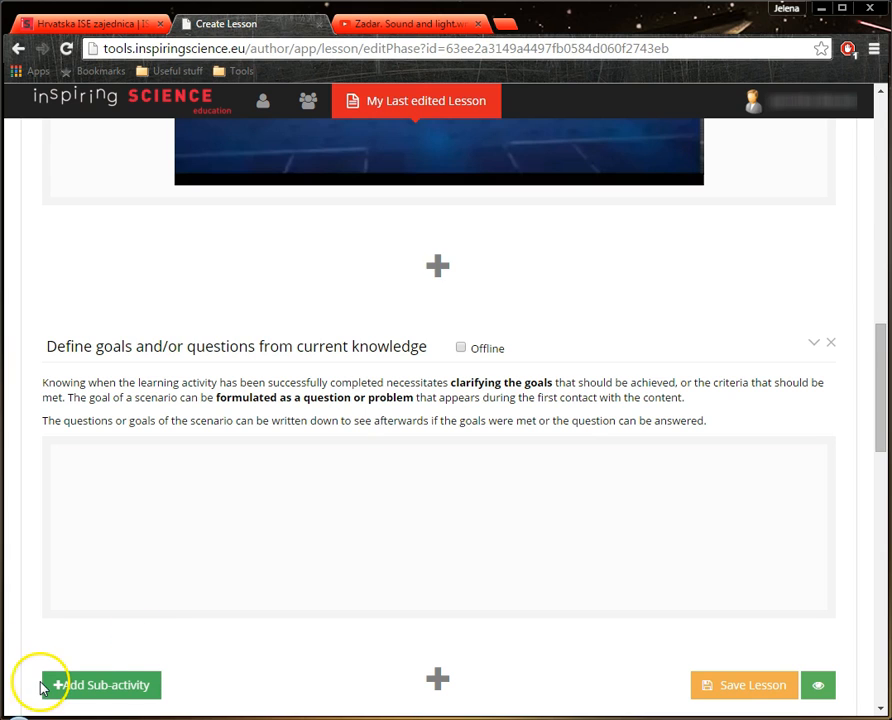
left_click(437, 268)
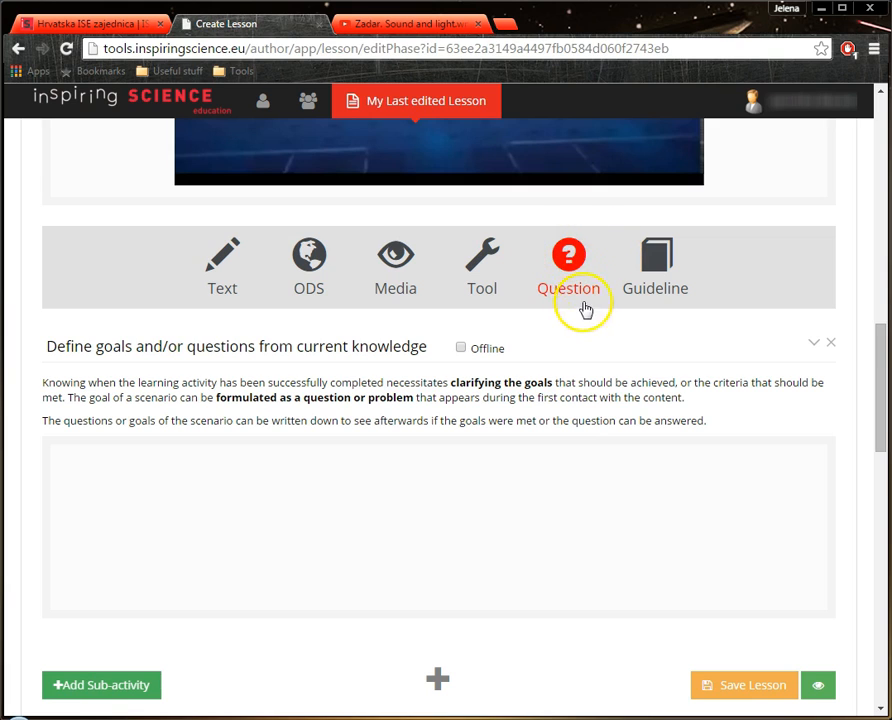
left_click(572, 272)
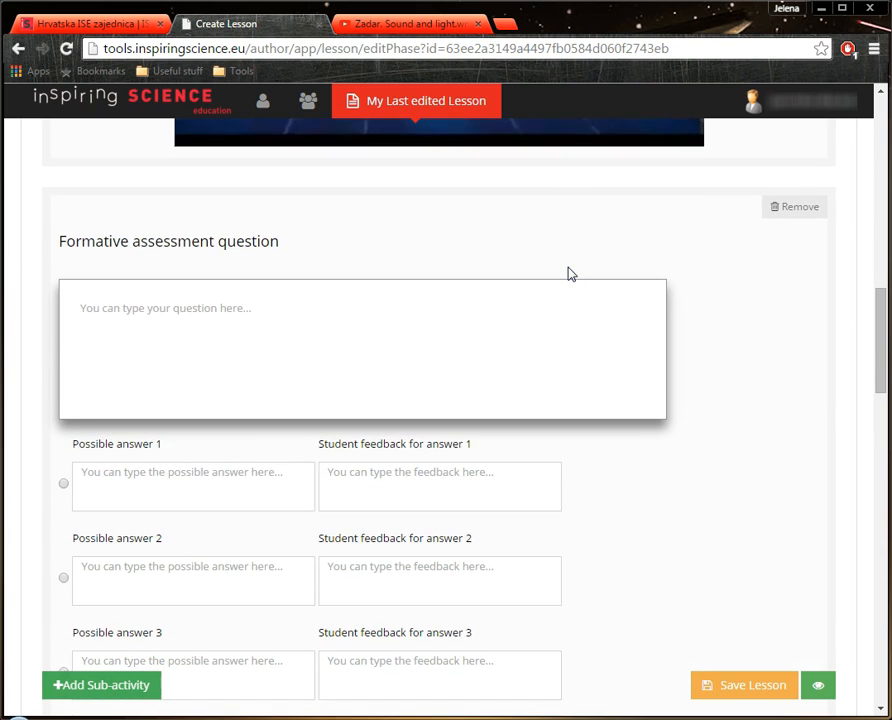
left_click(290, 336)
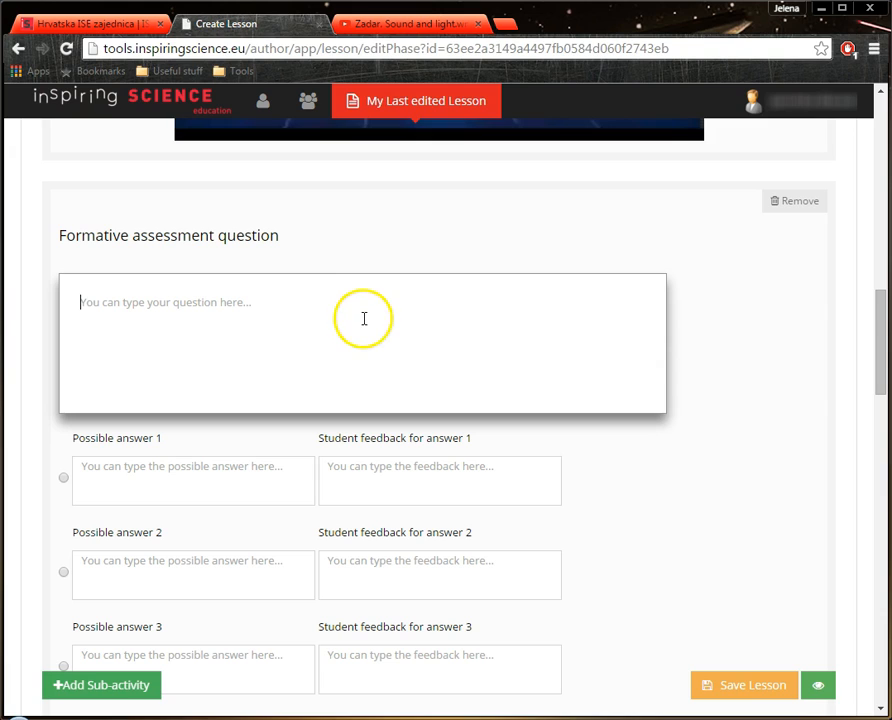
type("Valovi se dijele na?")
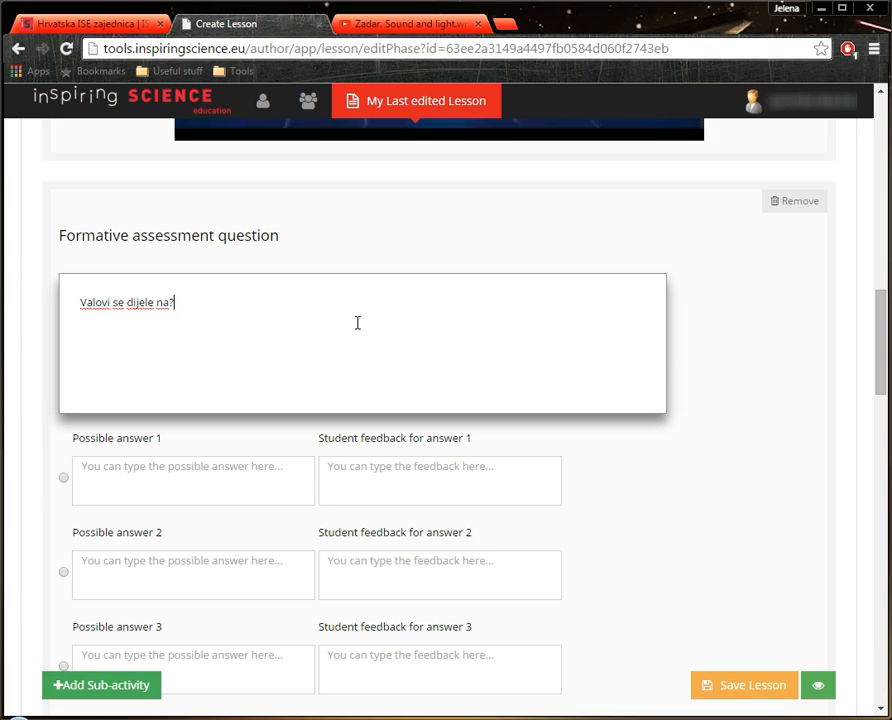
- Enter the first three possible answers: "Okomite i vodoravne", "Transverzalne i longitudinalne" and "Velike i male"
left_click(183, 471)
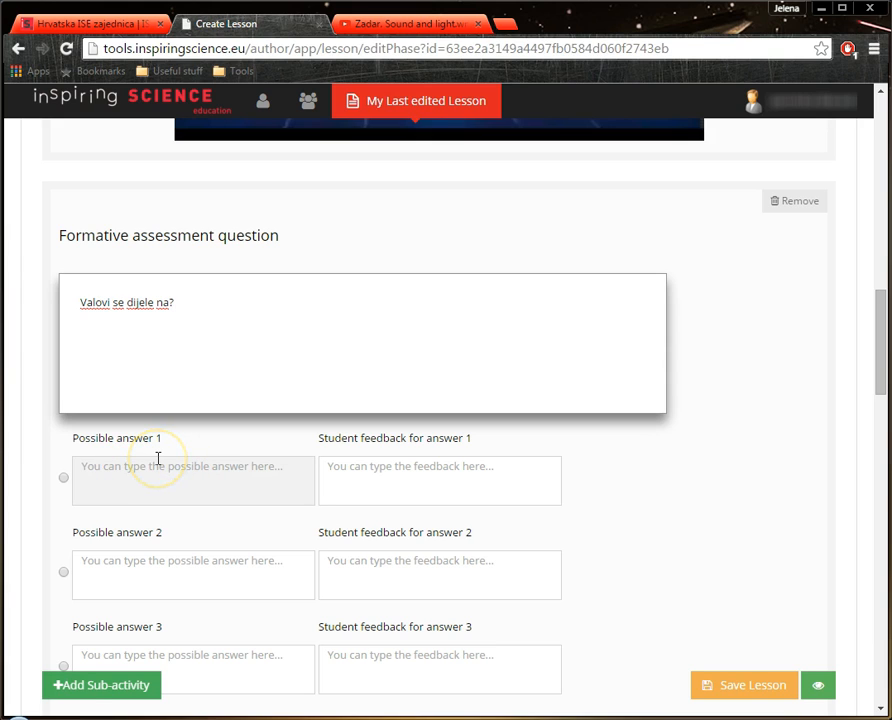
type("Okomite i")
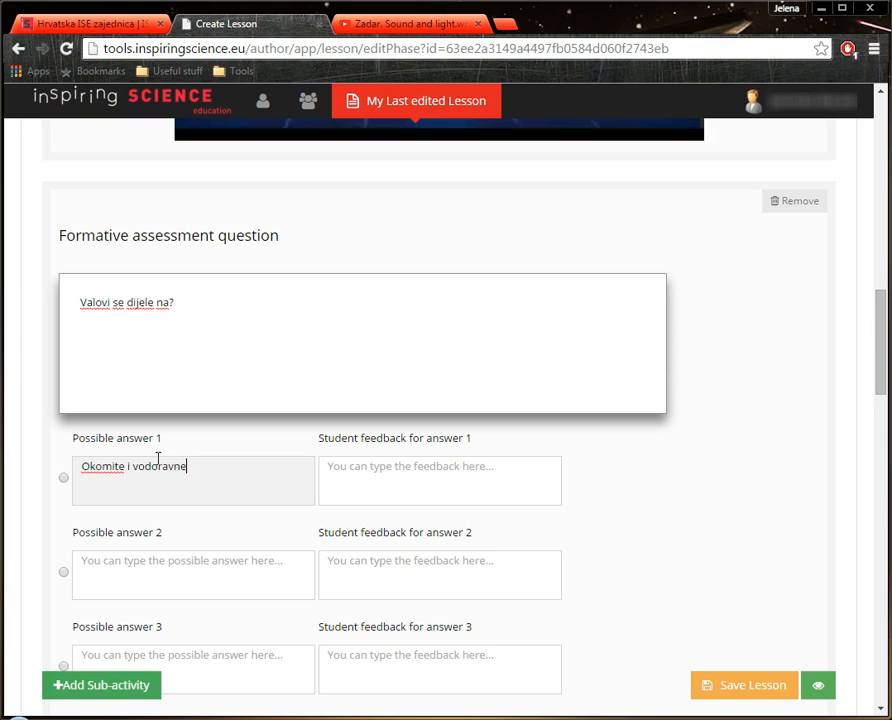
type(" vodoravne")
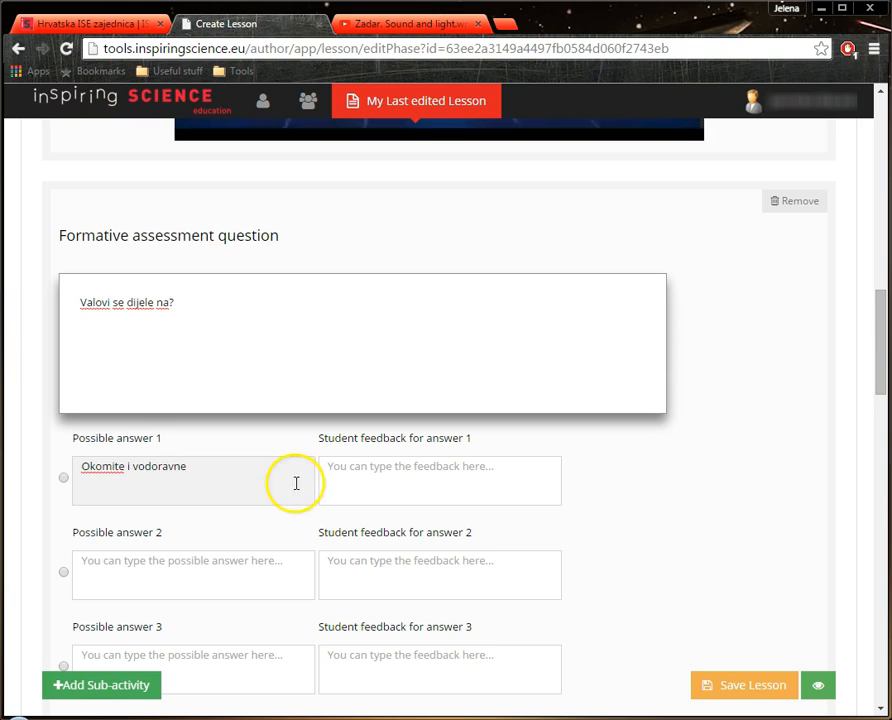
left_click(160, 580)
scroll(616, 546, "down", 1)
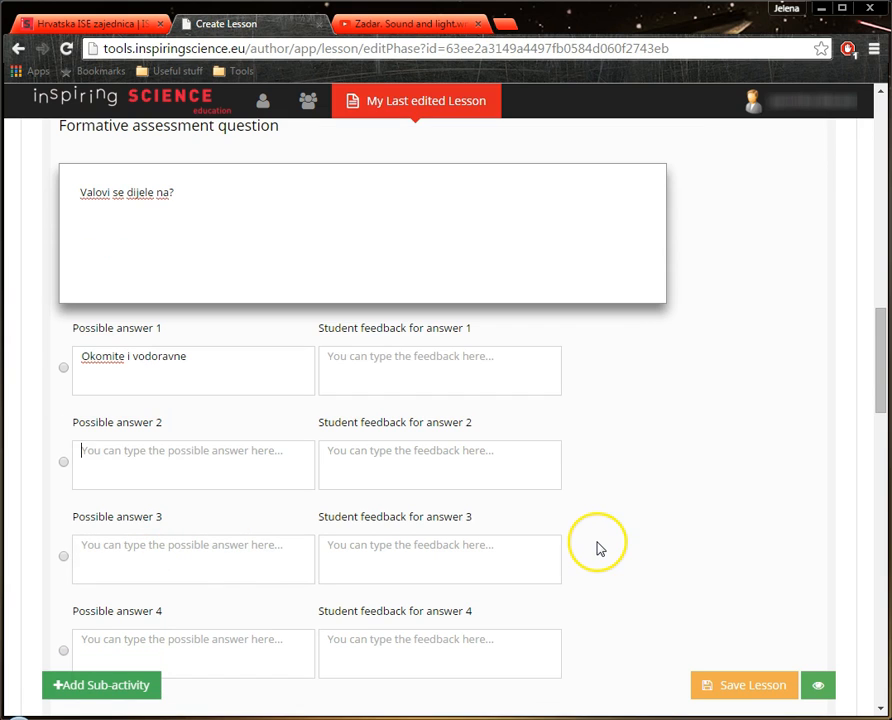
type("Transverzalne i longitudinalne")
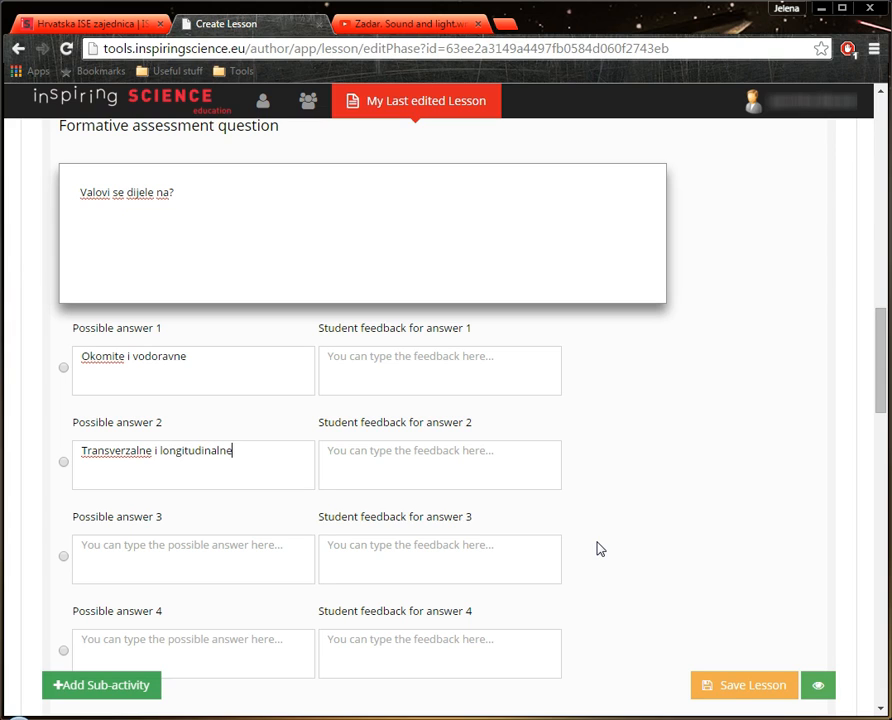
left_click(164, 566)
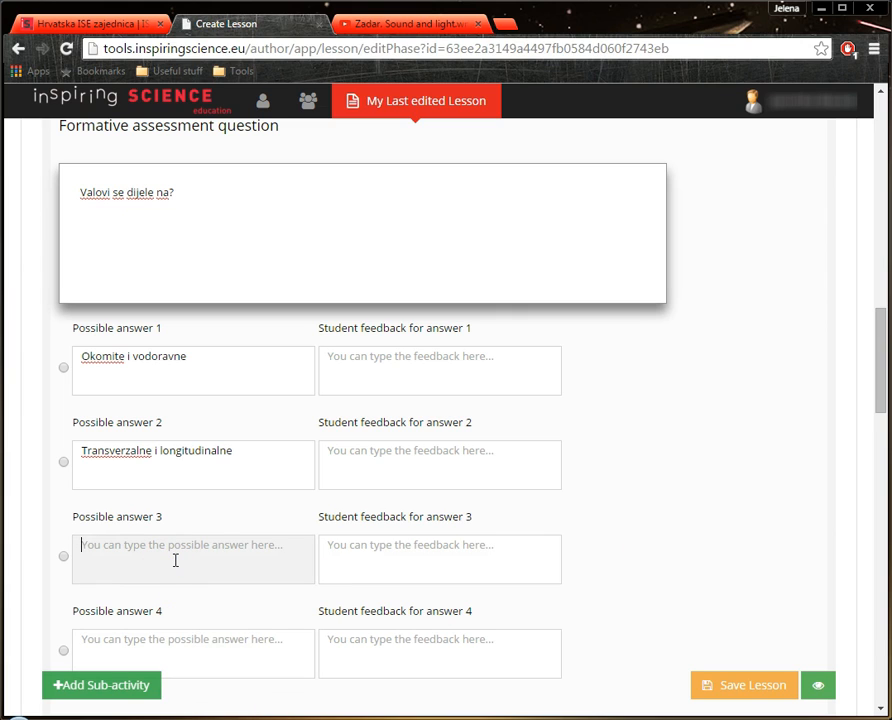
type("Velike i male")
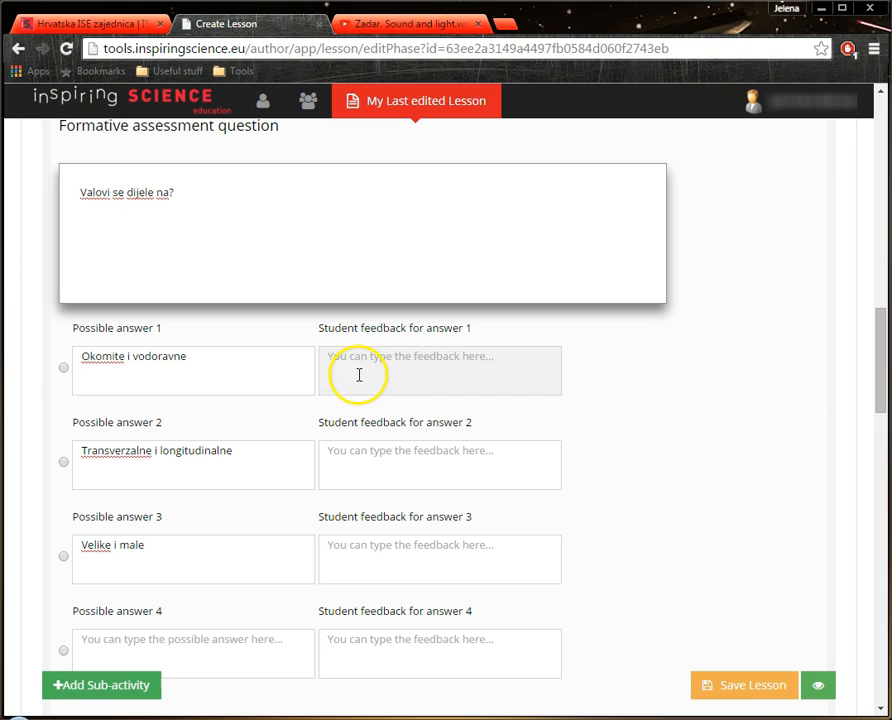
- Select "Okomite i vodoravne" as the chosen answer of the formative question and start its student feedback
left_click(62, 368)
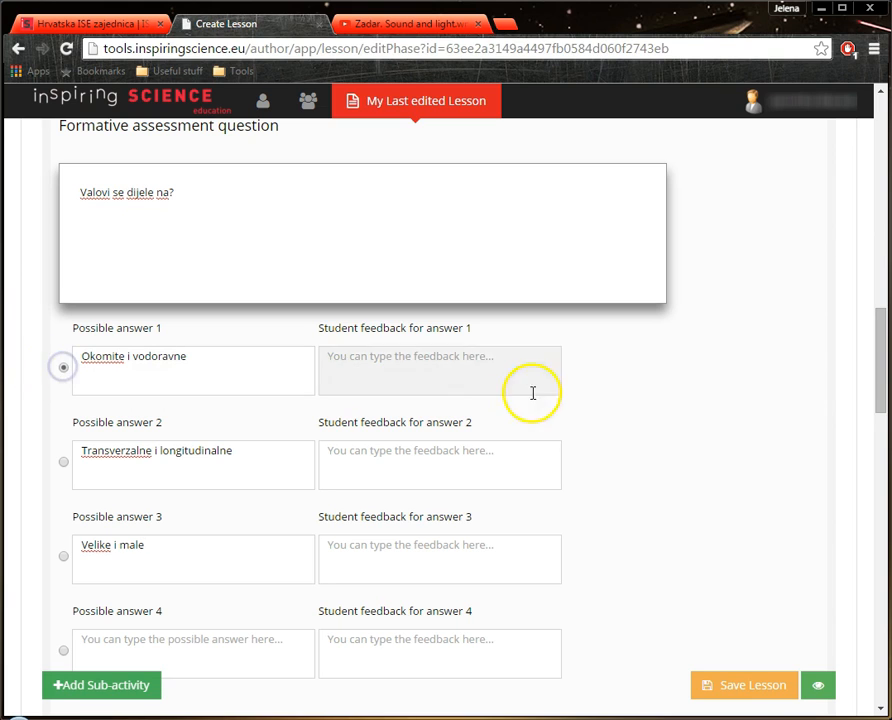
left_click(406, 375)
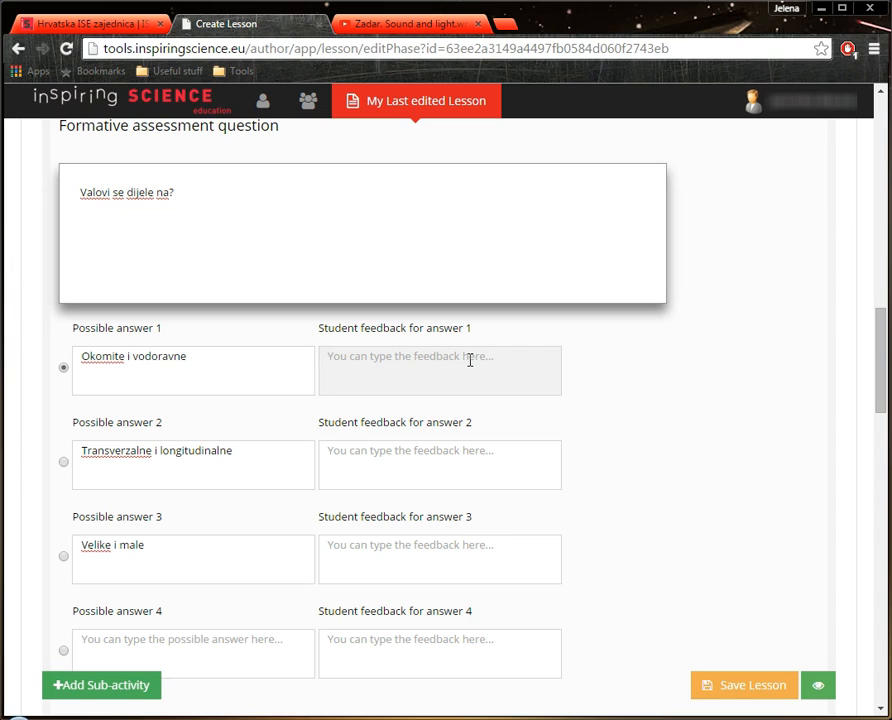
left_click(553, 312)
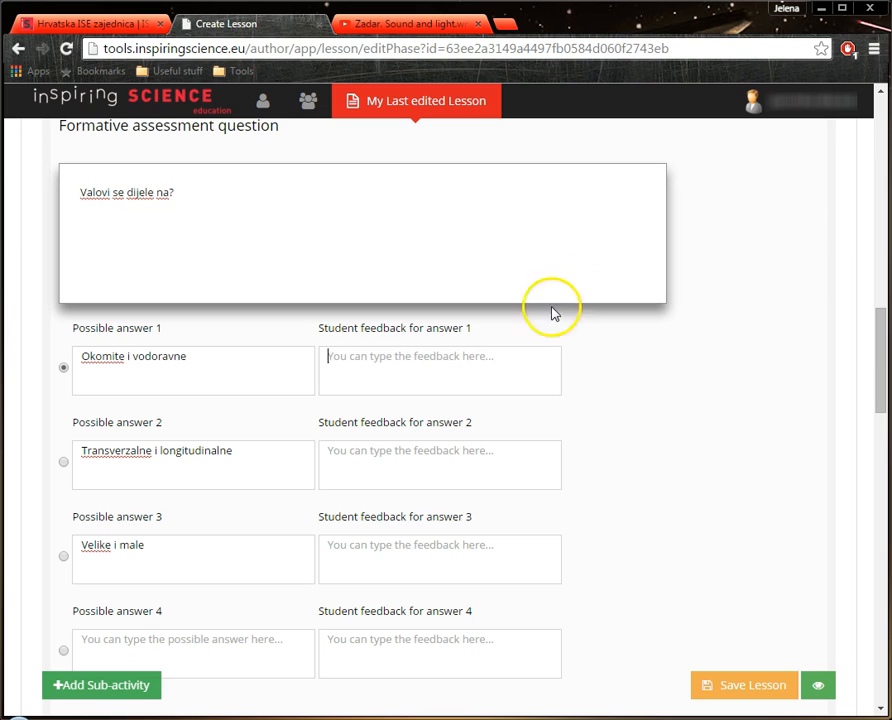
- Review the goals section and the Problem Solving Competence Assessment questions with their possible answers and profiles
scroll(705, 430, "down", 3)
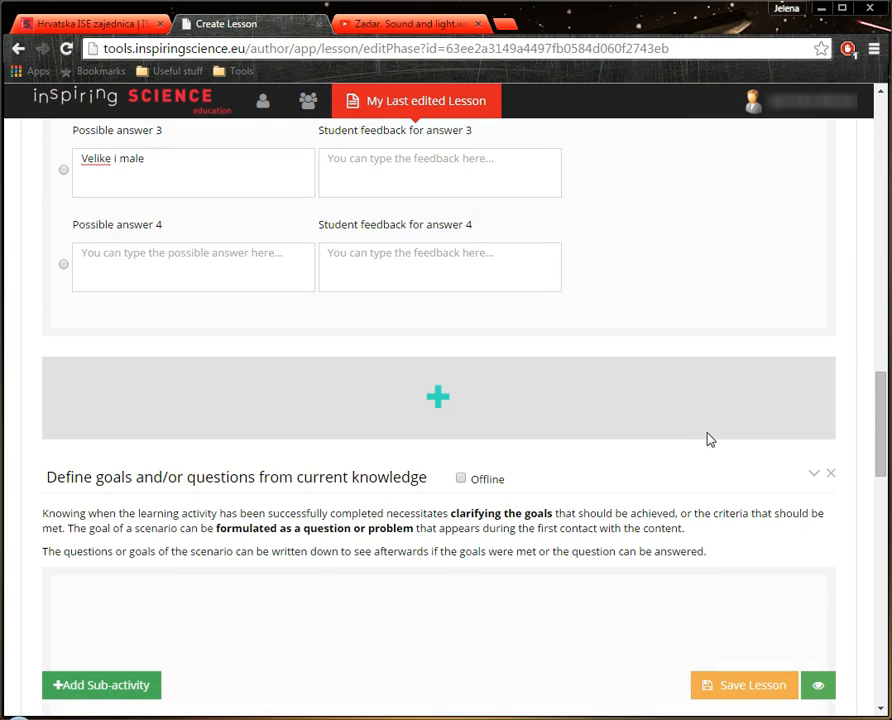
scroll(707, 440, "down", 2)
scroll(708, 440, "down", 3)
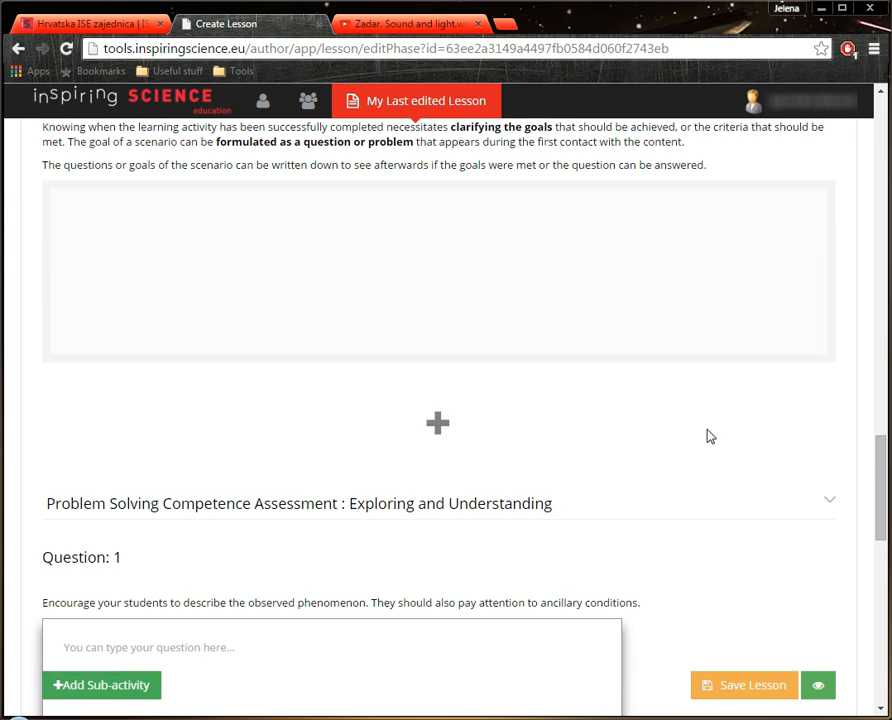
left_click(712, 431)
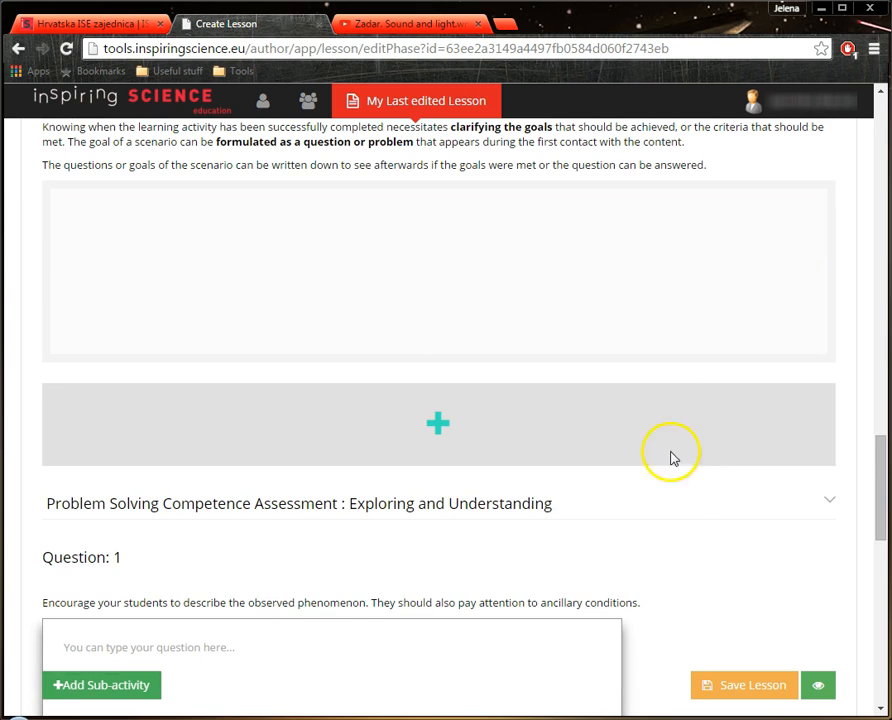
scroll(680, 480, "down", 3)
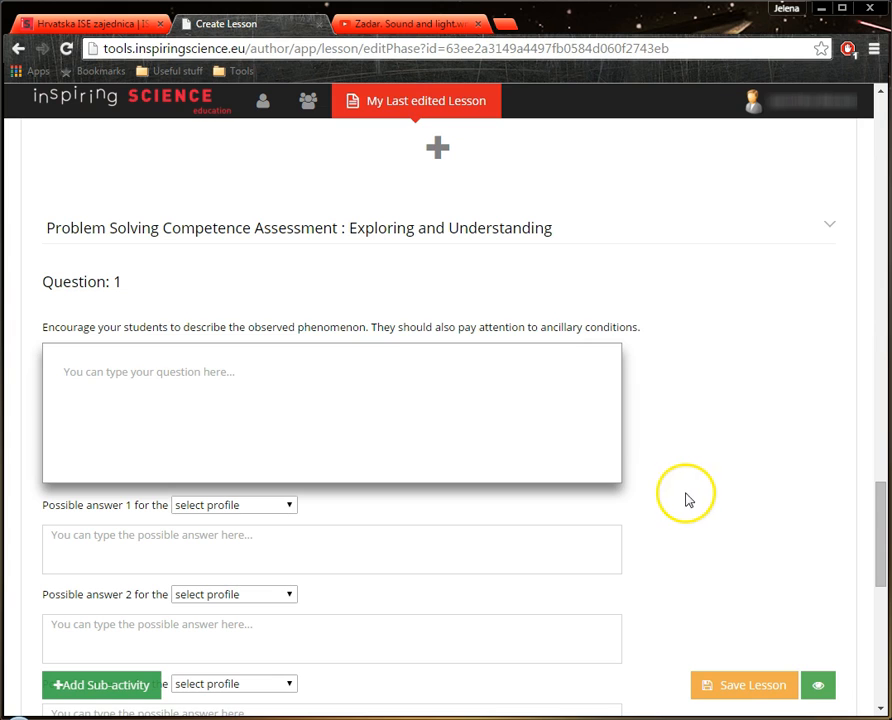
scroll(578, 450, "down", 2)
scroll(578, 450, "up", 1)
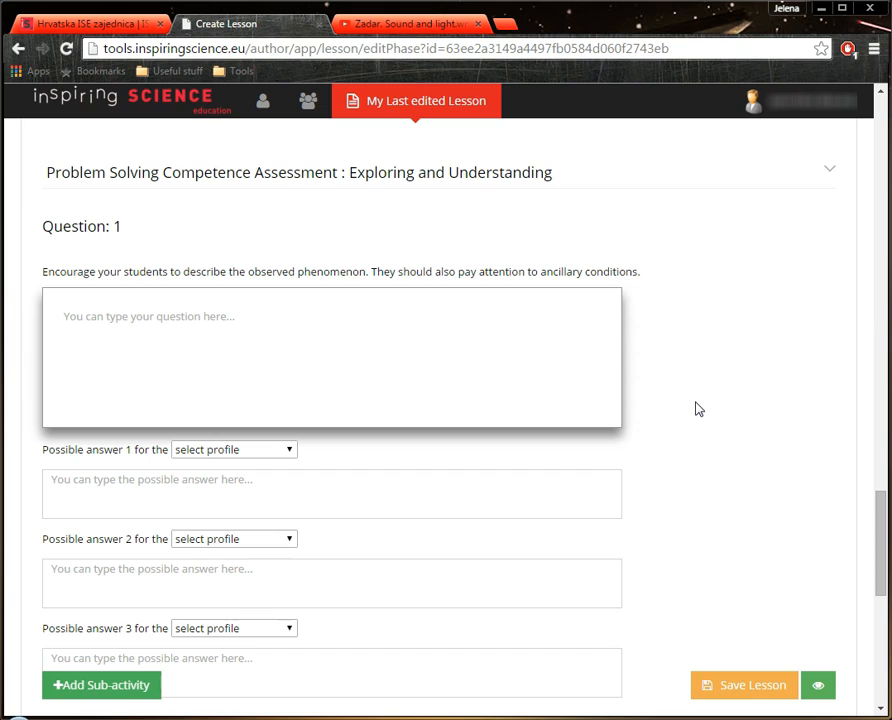
scroll(710, 450, "down", 2)
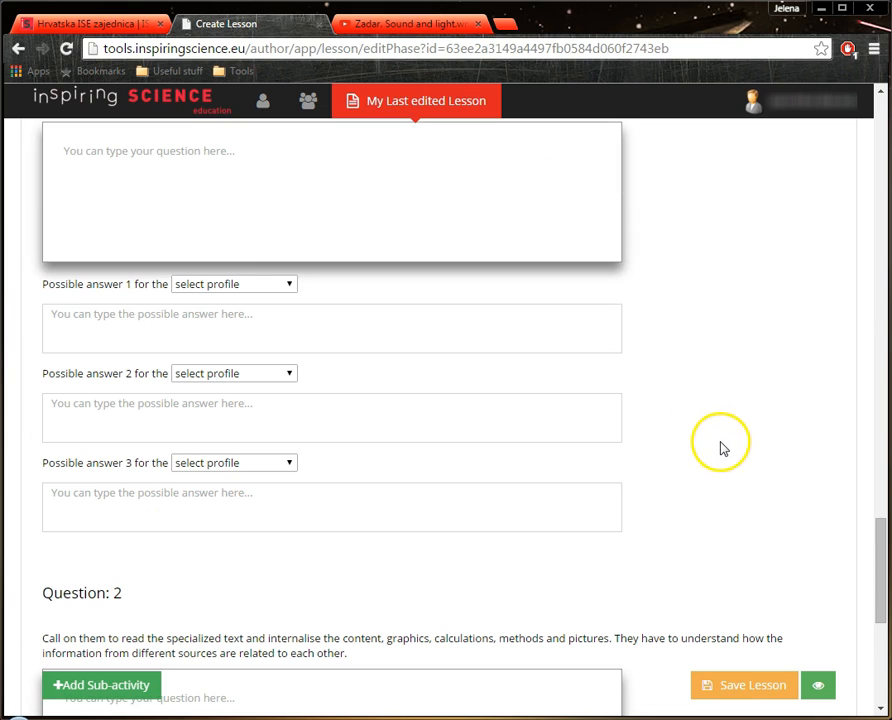
- Enter "Koliko zvučnih klastera proizvode Morske orgulje i na koji način?" as Question 1 of the Exploring and Understanding assessment
scroll(748, 420, "up", 2)
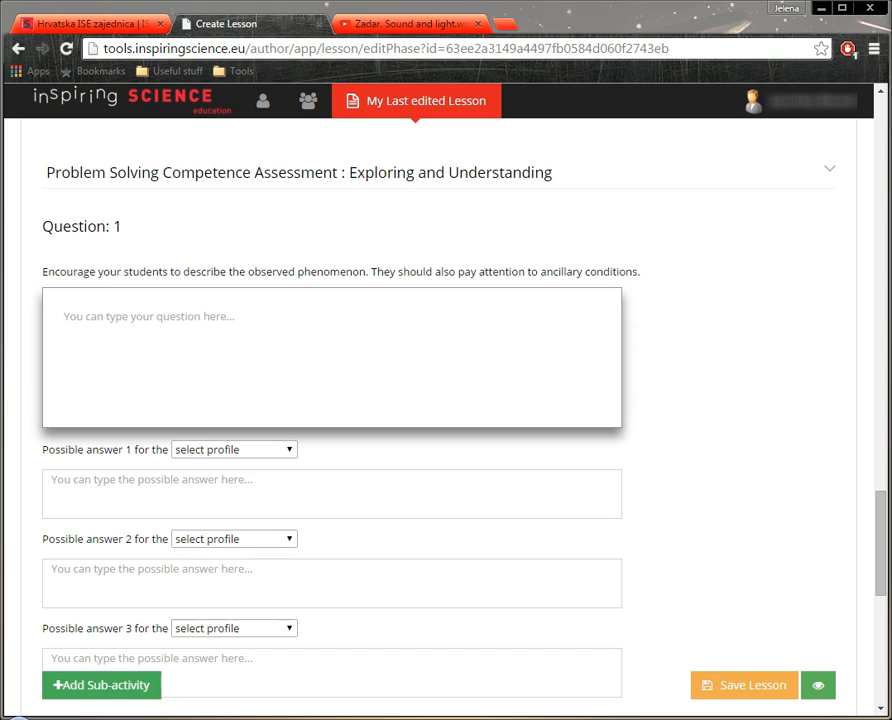
left_click(344, 314)
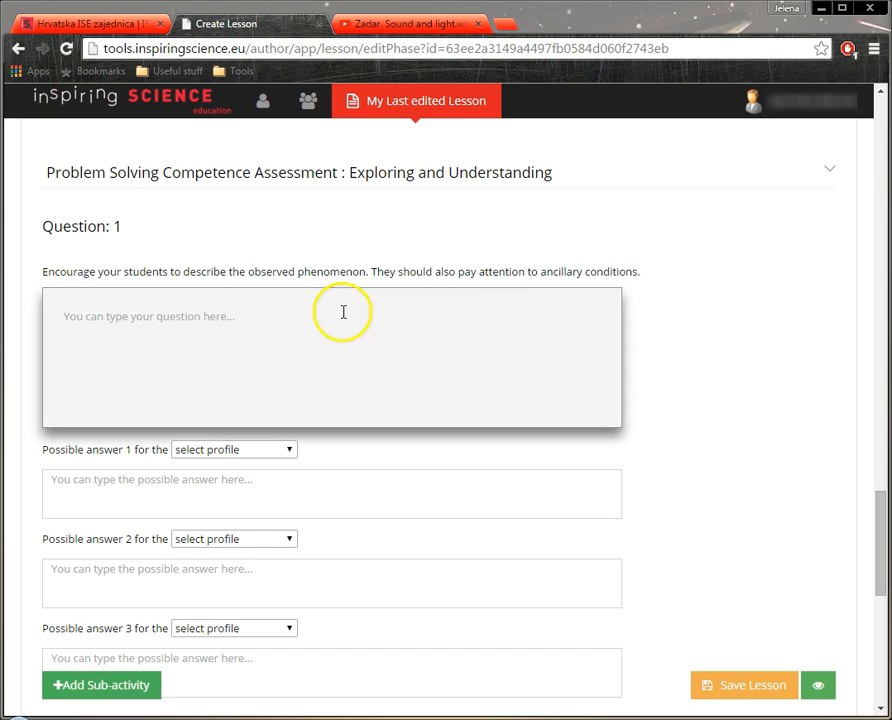
type("Koliko zvučnih klastera proizvode Morske orgulje i na koji način?")
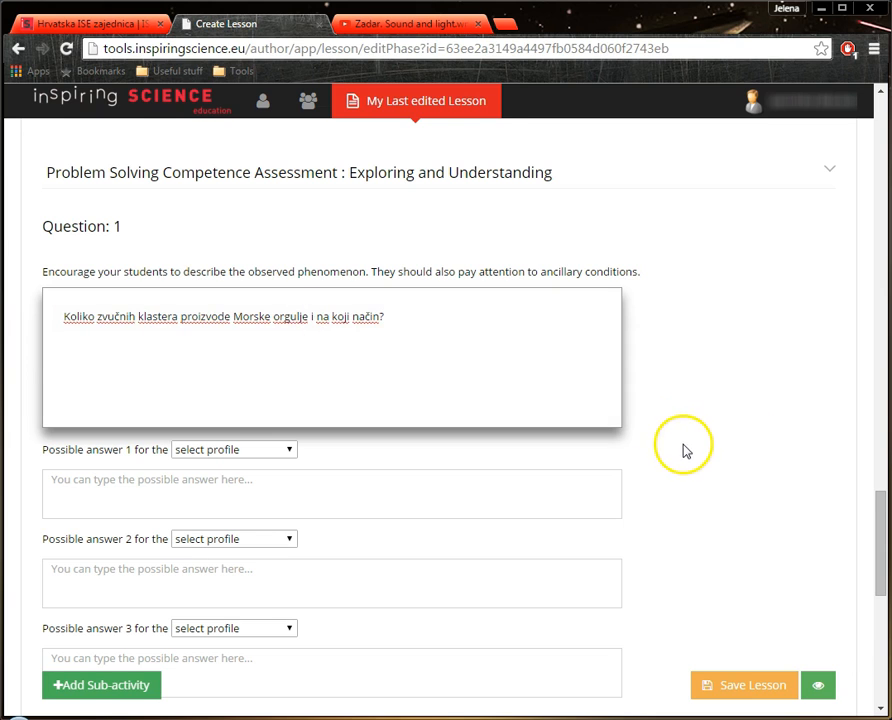
- Enter possible answer 1 as "Morske orgulje proizvode sedam zvučnih klastera u dva akorda durskog modusa. Akord je skup triju ili više tonova koji zvuče istodobno."
scroll(683, 450, "down", 1)
scroll(210, 420, "down", 1)
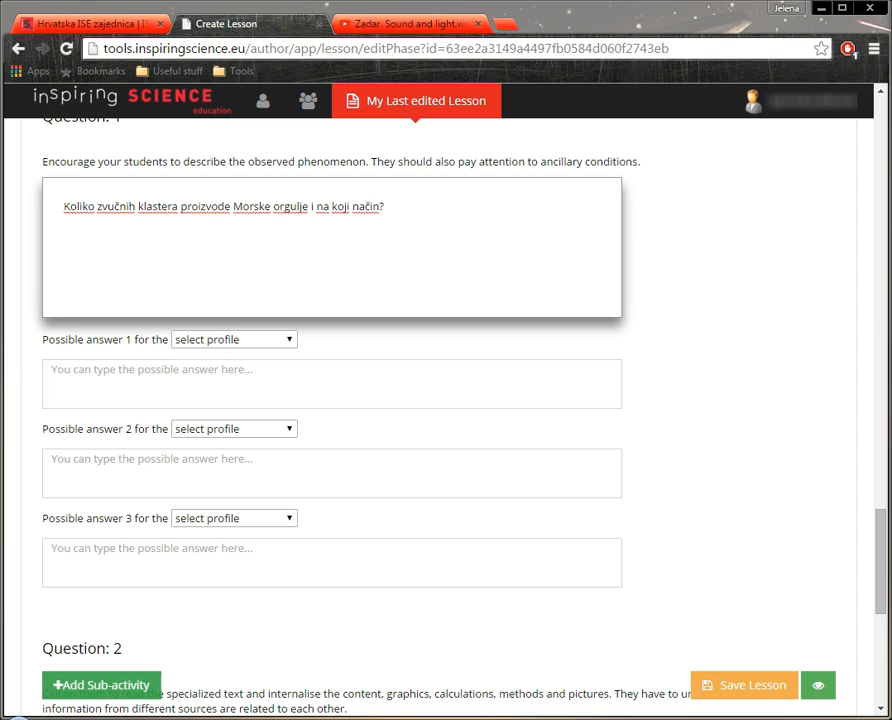
left_click(146, 396)
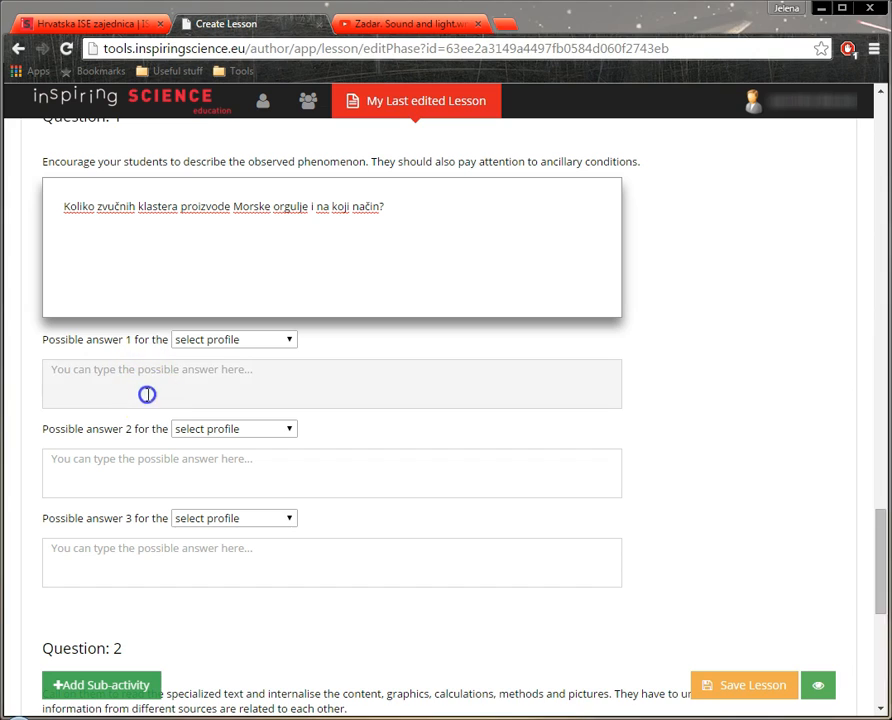
type("Morske orgulje proizvode sedam zvučnih klastera u dva akorda durskog modusa. Akord je skup triju ili više tonova koji zvuče istodobno.")
- Enter possible answer 2 "Morske orgulje proizvode sedam zvučnih klastera u durskim akordima." and answer 3 "Morske orgulje proizvode sedam klastera."
left_click(304, 455)
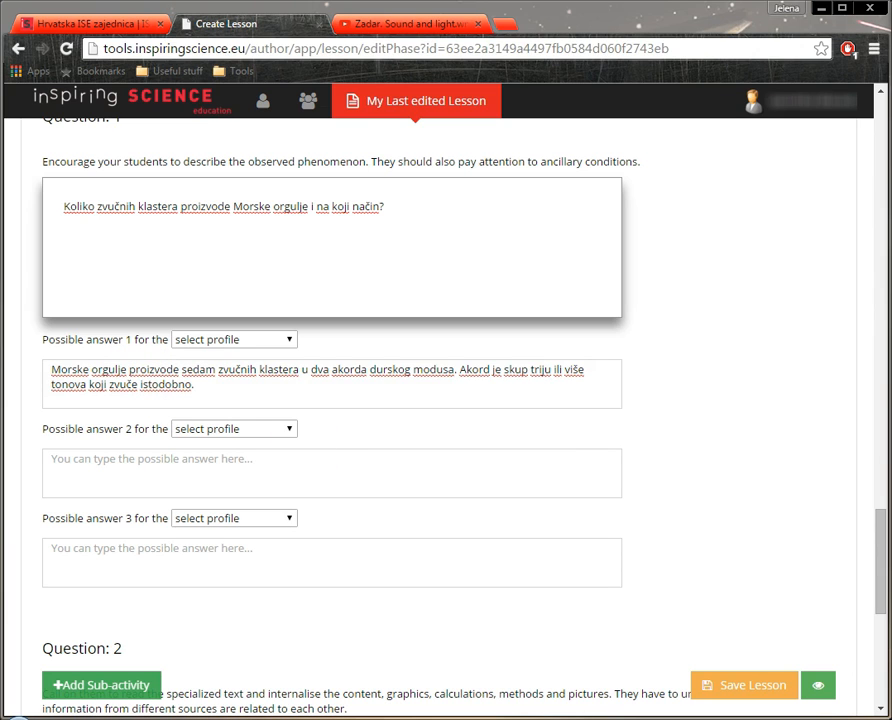
left_click(309, 470)
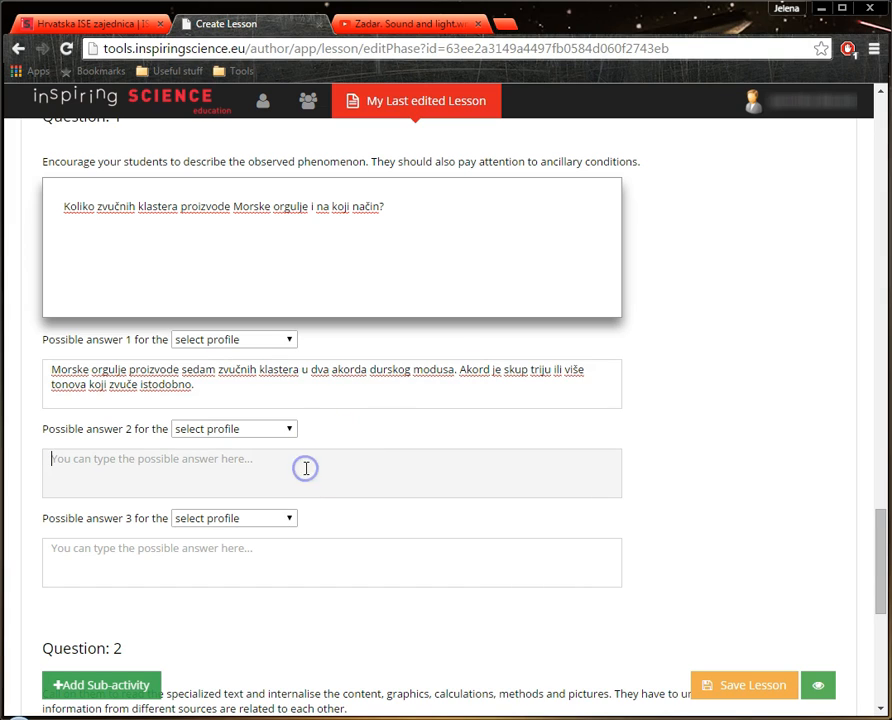
type("Morske orgulje proizvode sedam zvučnih klastera u durskim akordima.")
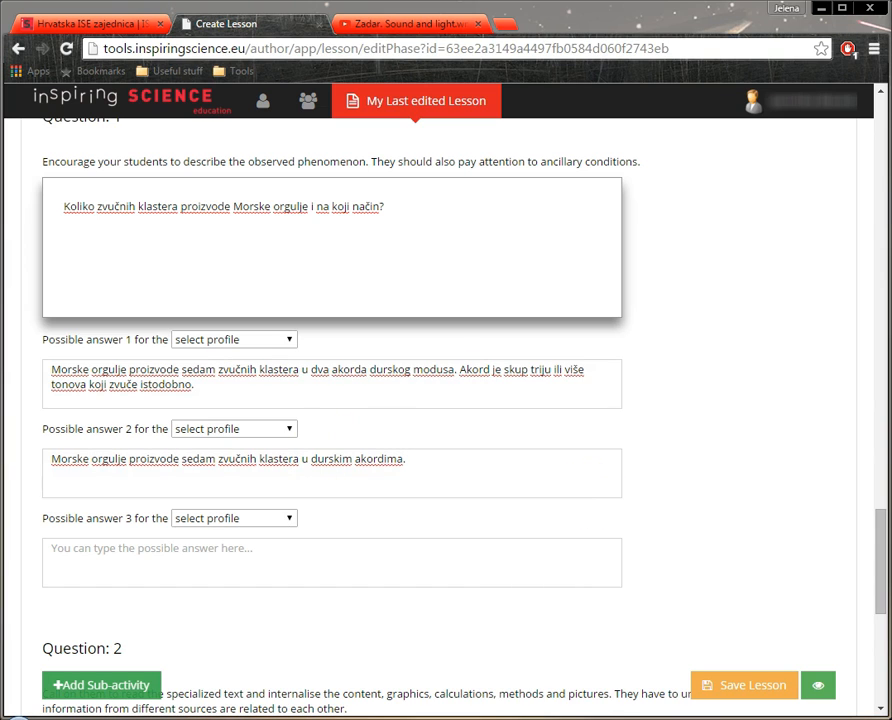
left_click(164, 558)
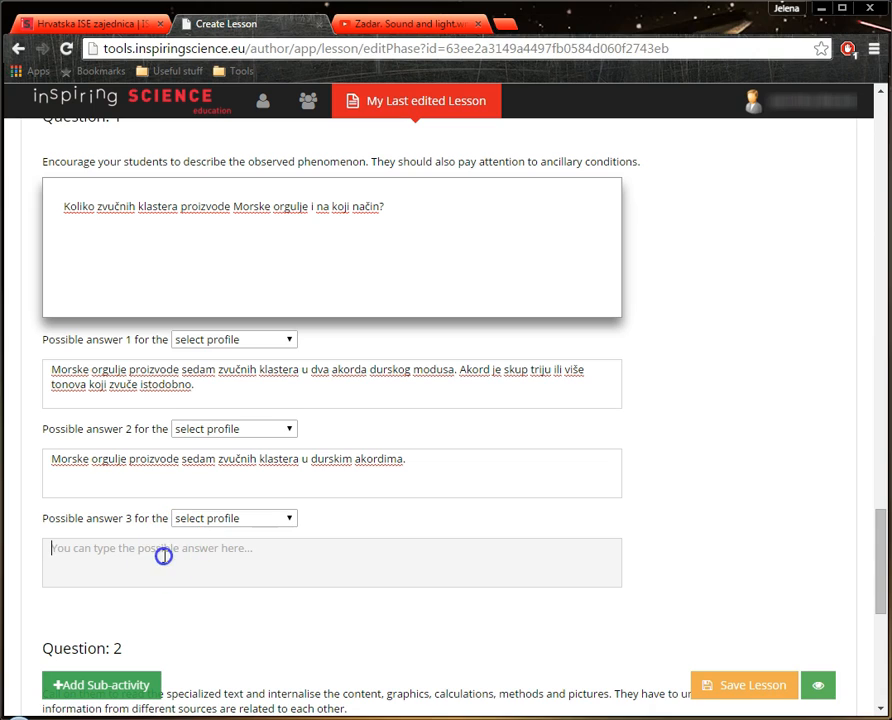
type("Morske orgulje proizvode sedam klastera.")
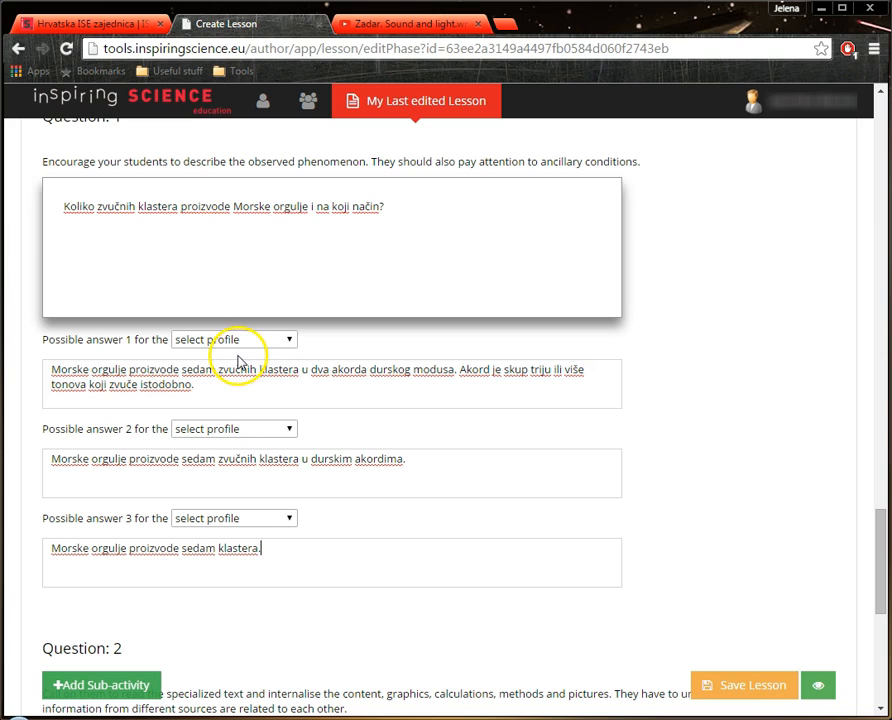
- Assign the Question 1 answers to profiles: answer 1 High performer, answer 2 Moderate performer and answer 3 Low performer
left_click(272, 340)
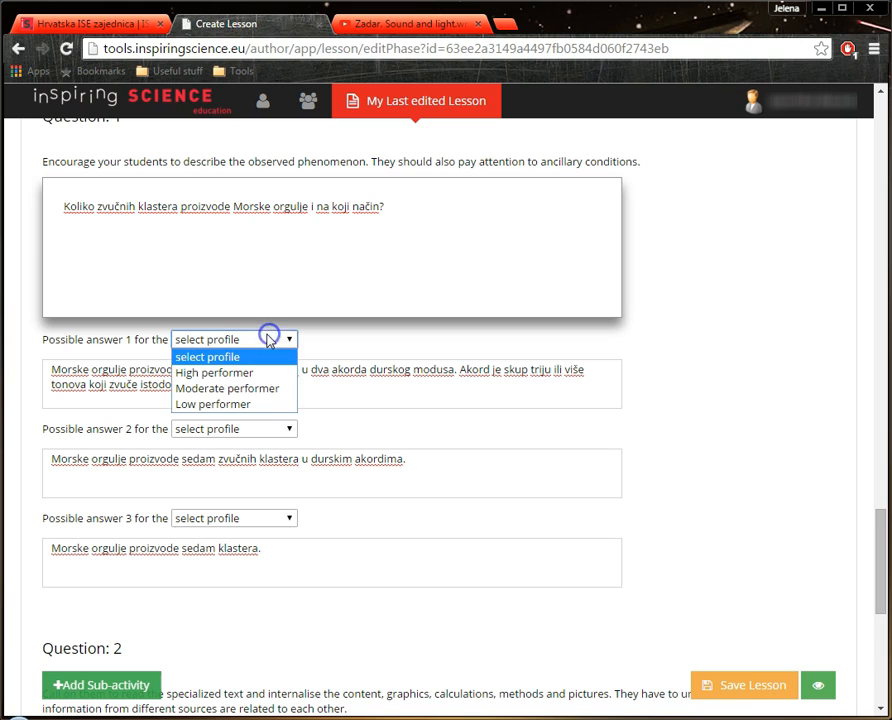
left_click(230, 374)
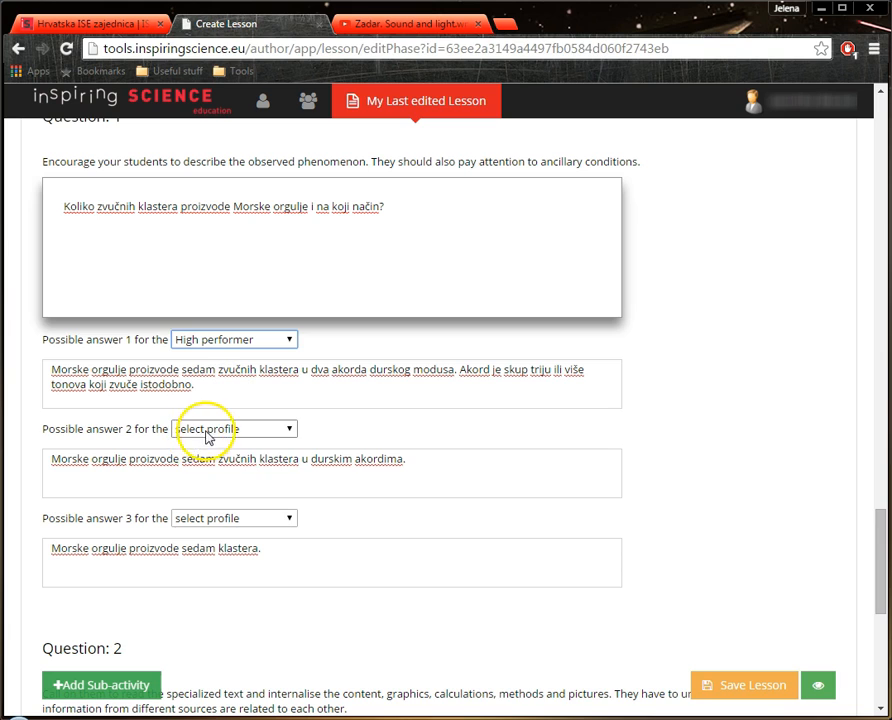
left_click(206, 430)
left_click(185, 479)
left_click(193, 522)
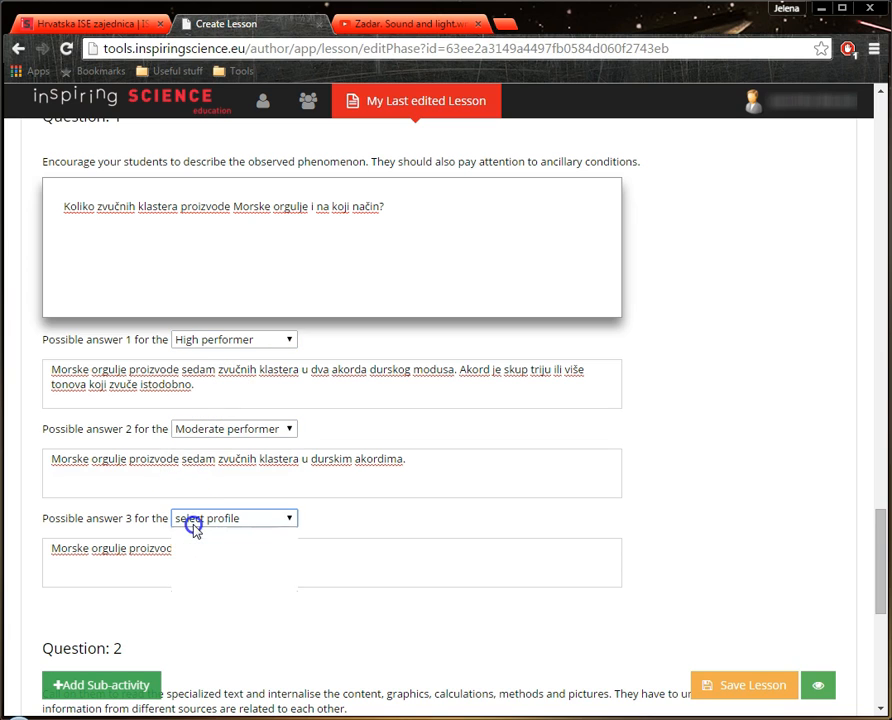
left_click(193, 583)
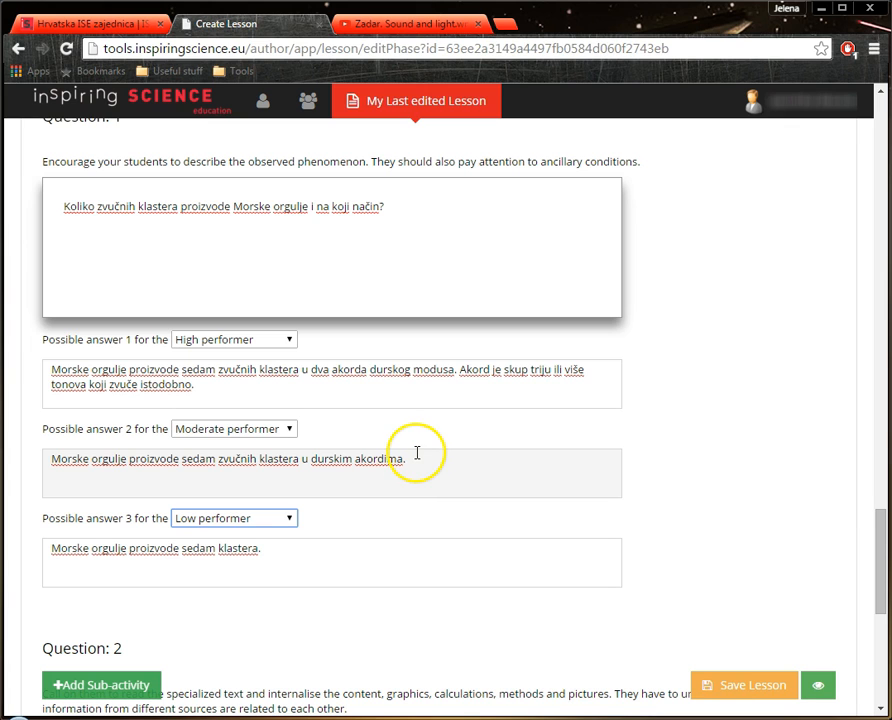
- Review the Question 2 form and the Hypothesis Generation & Design, Planning & Investigation, Analysis & Interpretation and Conclusion & Evaluation phases
scroll(755, 405, "down", 2)
scroll(755, 405, "down", 3)
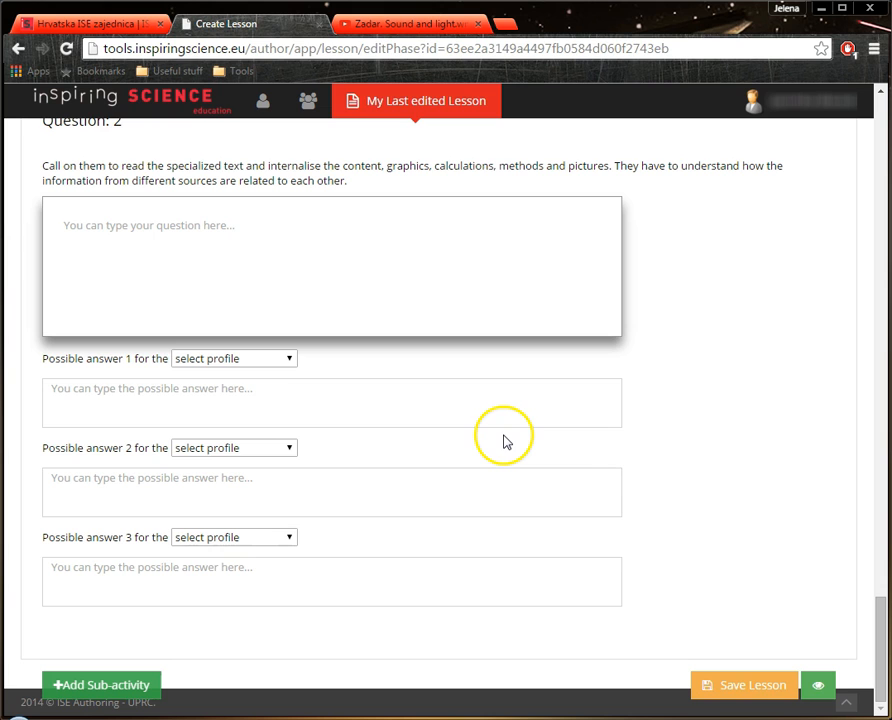
scroll(796, 396, "up", 2)
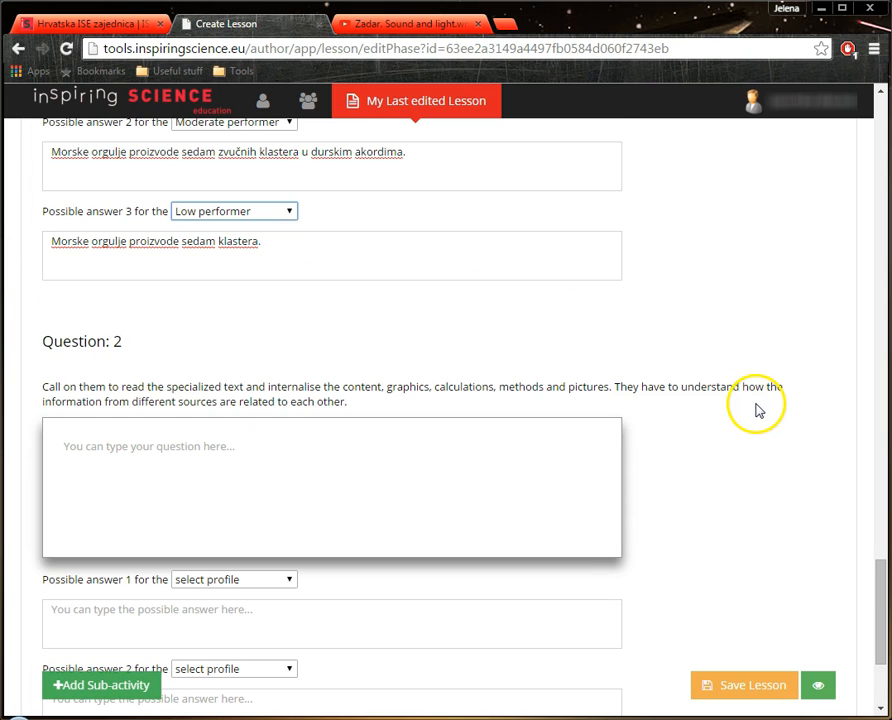
scroll(664, 424, "up", 15)
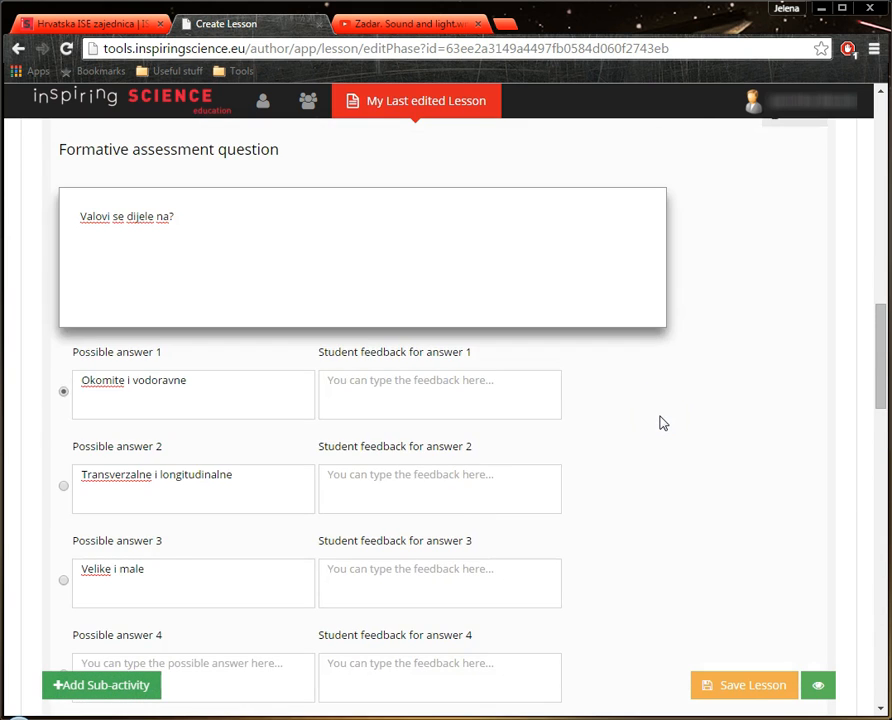
scroll(662, 424, "up", 20)
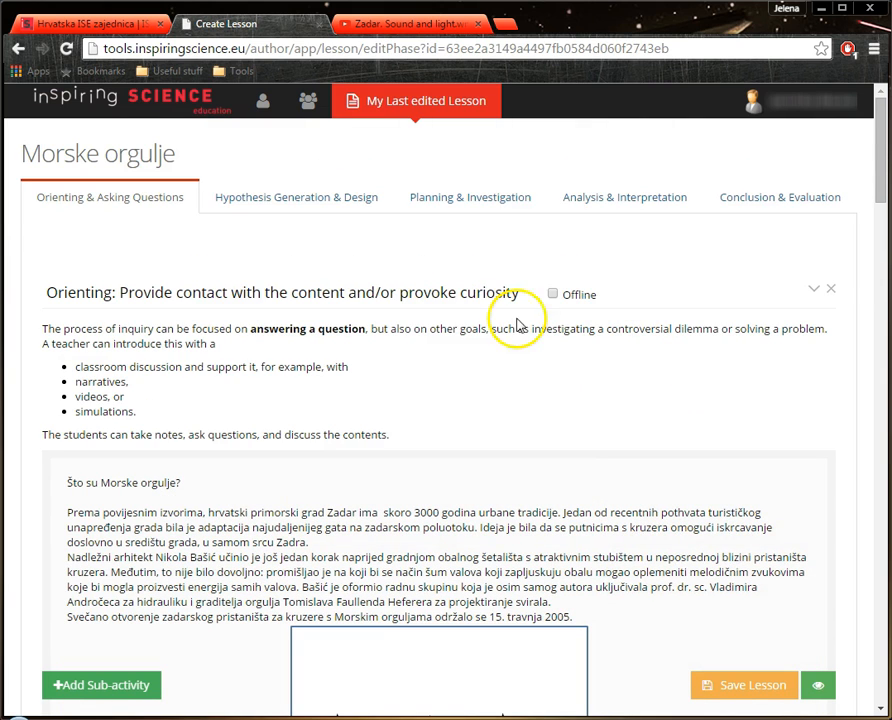
left_click(306, 196)
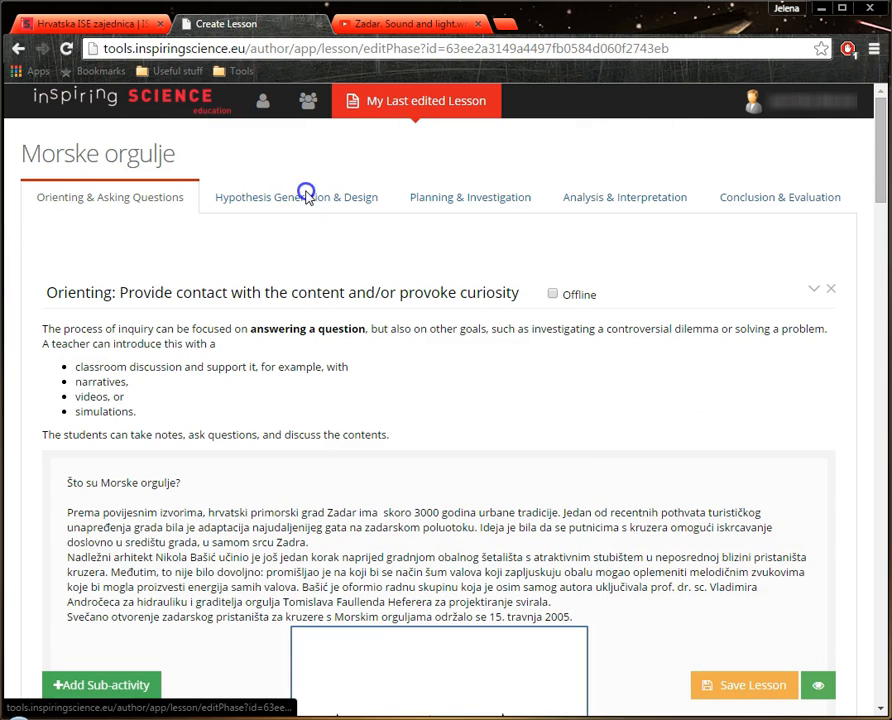
scroll(704, 278, "down", 3)
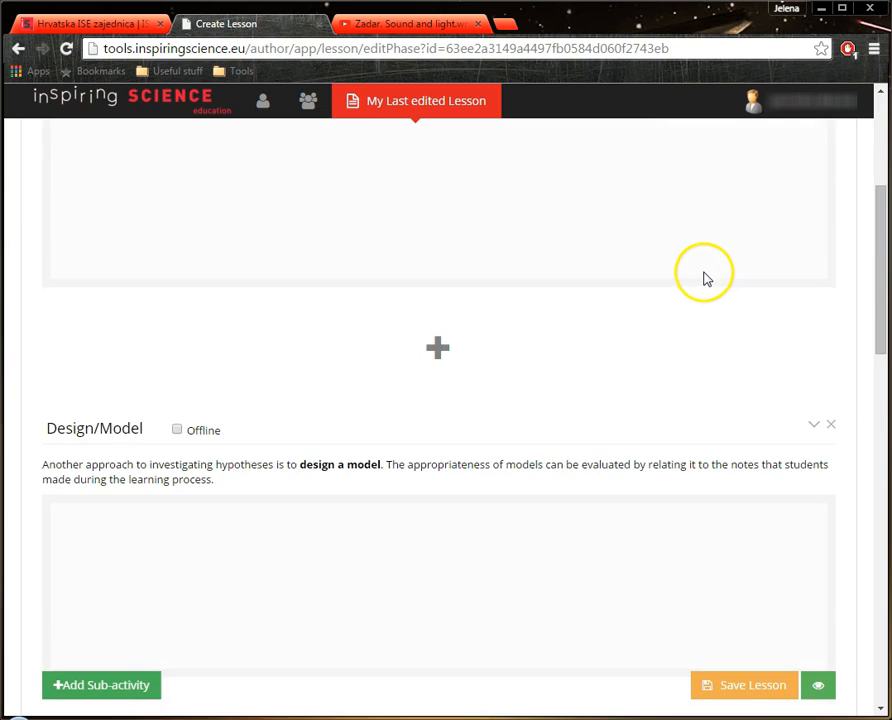
scroll(704, 282, "up", 5)
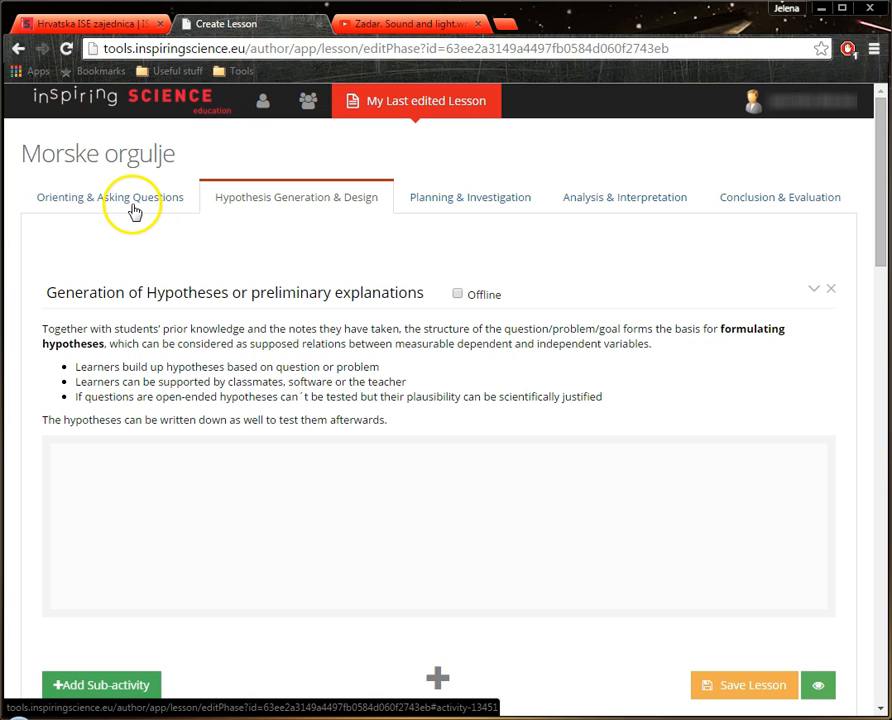
left_click(455, 206)
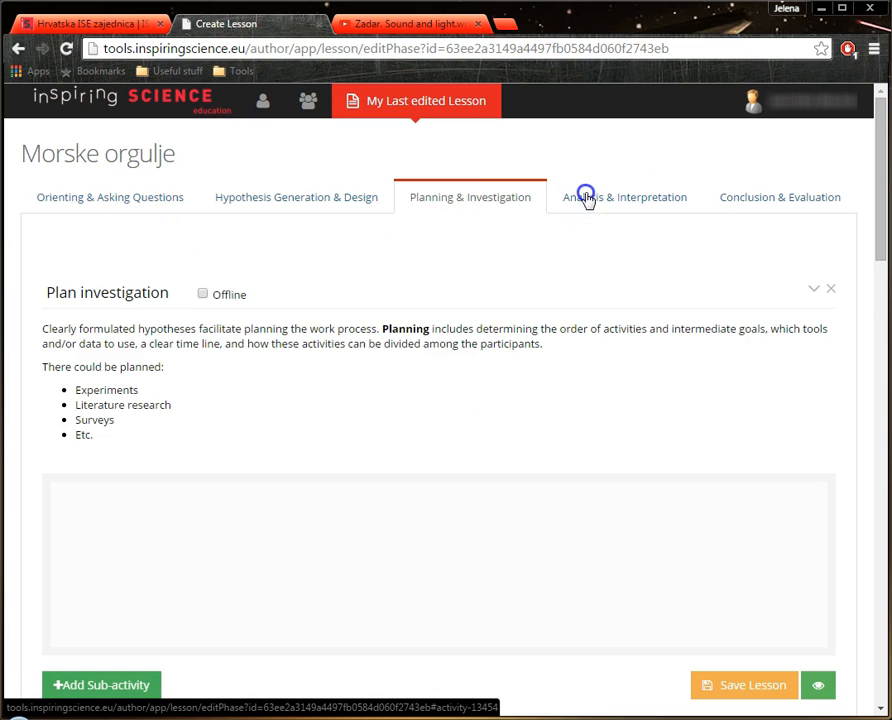
left_click(587, 199)
left_click(749, 192)
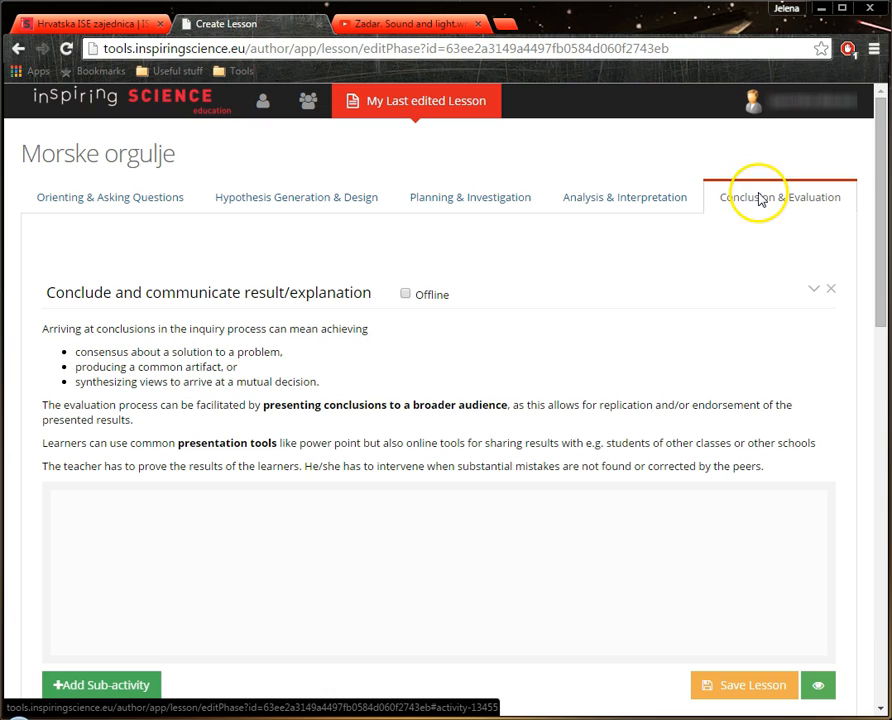
- Return to the Orienting & Asking Questions phase, preview the lesson and fit the preview window on the screen
left_click(80, 200)
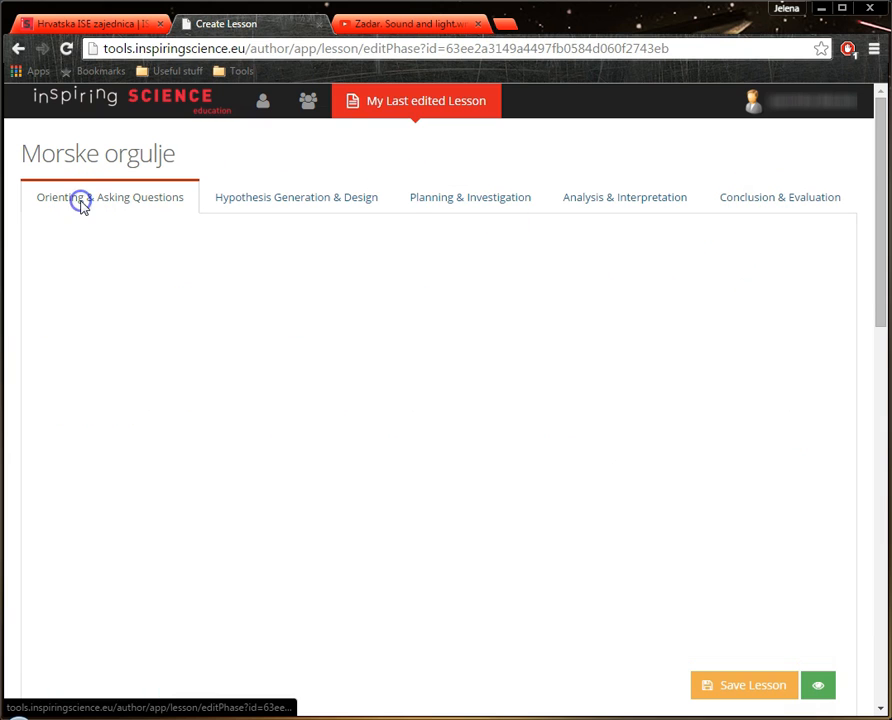
scroll(478, 406, "down", 1)
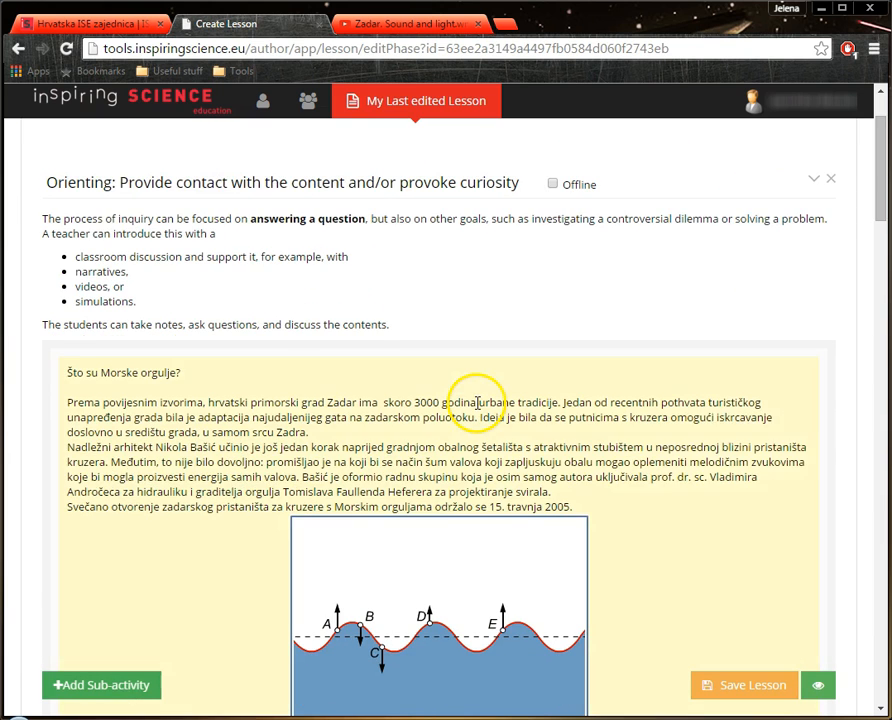
scroll(478, 403, "down", 1)
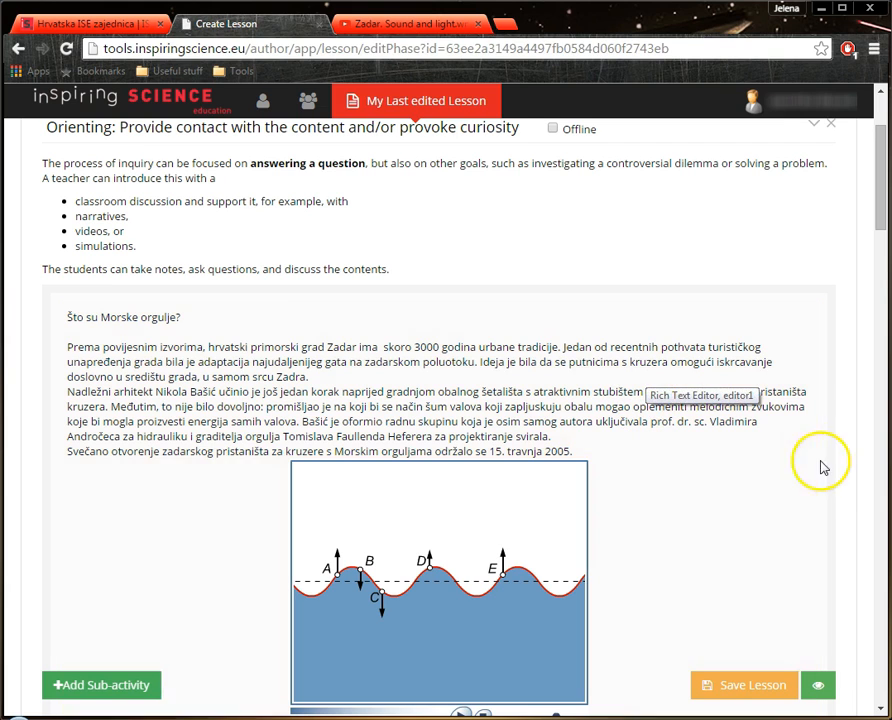
left_click(818, 690)
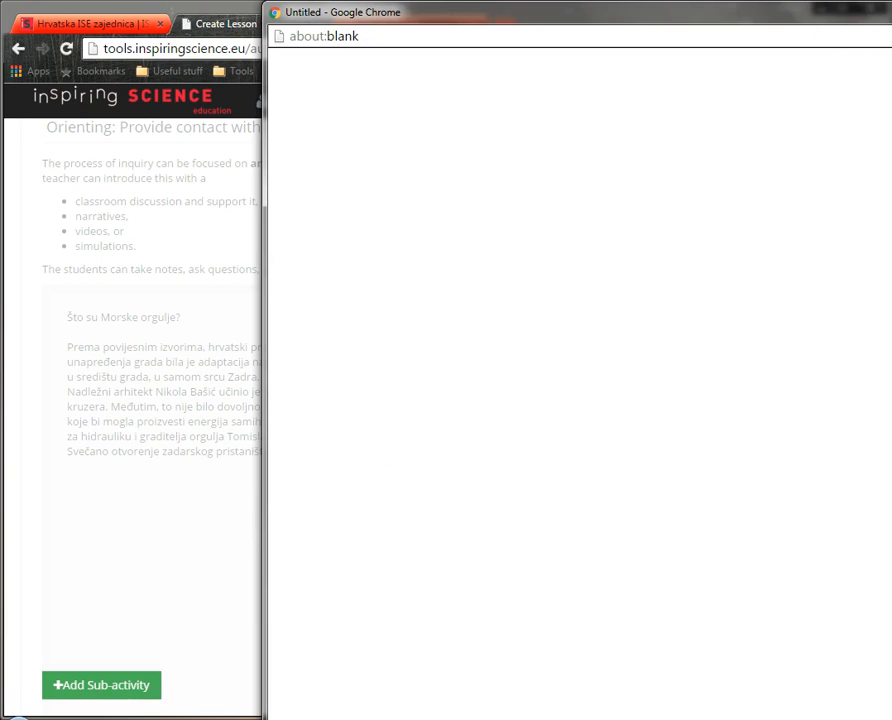
left_click_drag(411, 11, 152, 10)
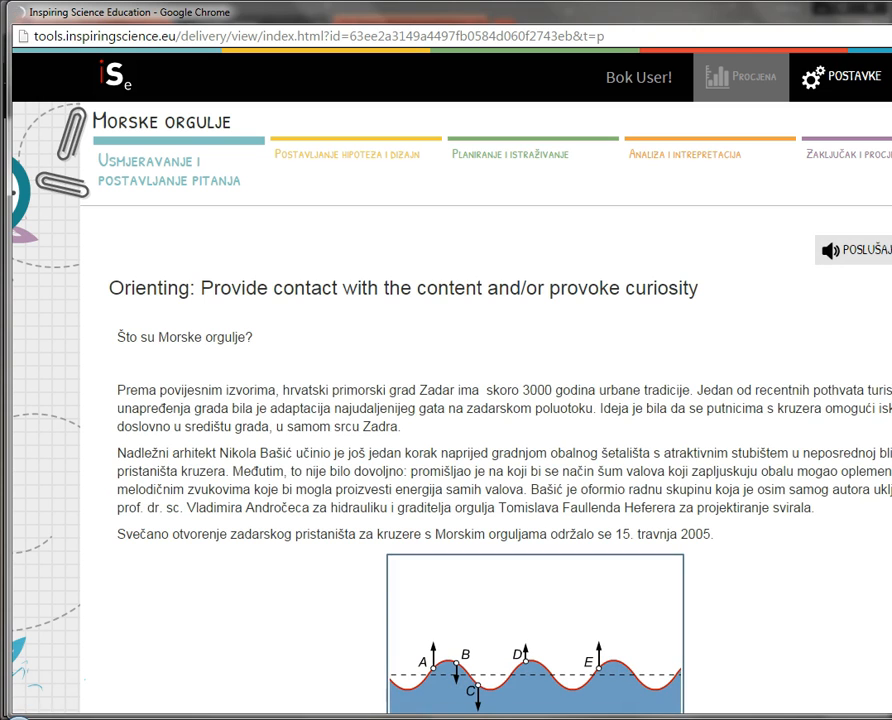
left_click_drag(884, 217, 841, 217)
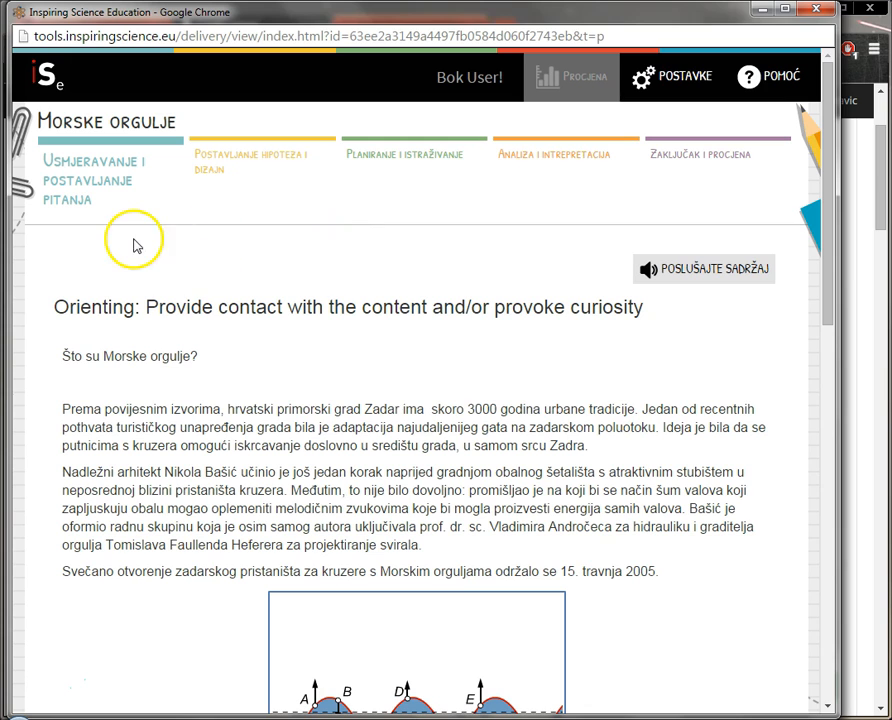
- Check the previewed orienting content and try the answers "Velike i male" and "Transverzalne i longitudinalne" for the question "Valovi se dijele na?"
scroll(734, 370, "down", 1)
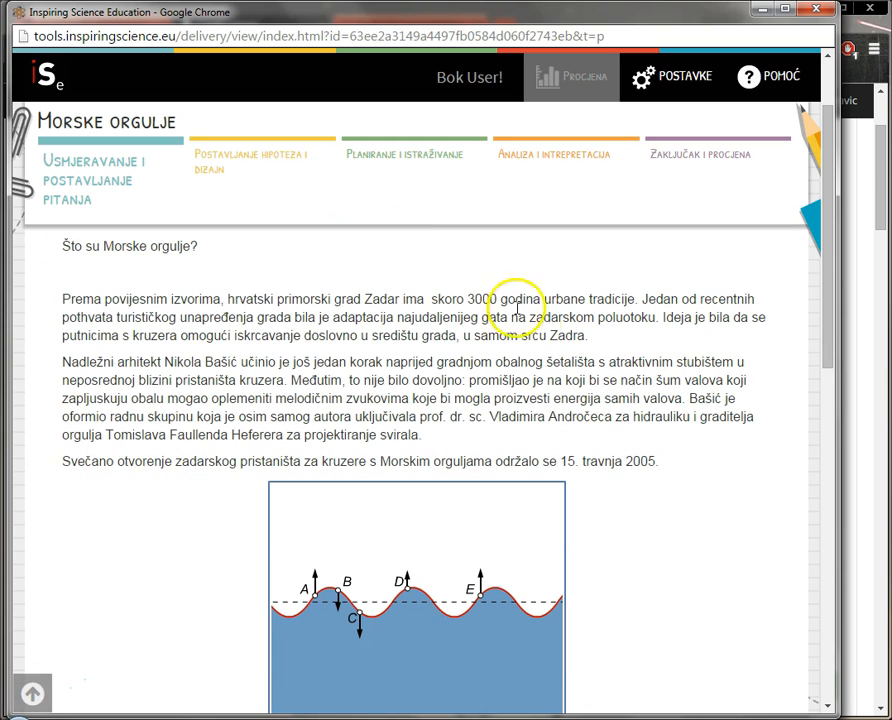
scroll(476, 400, "down", 5)
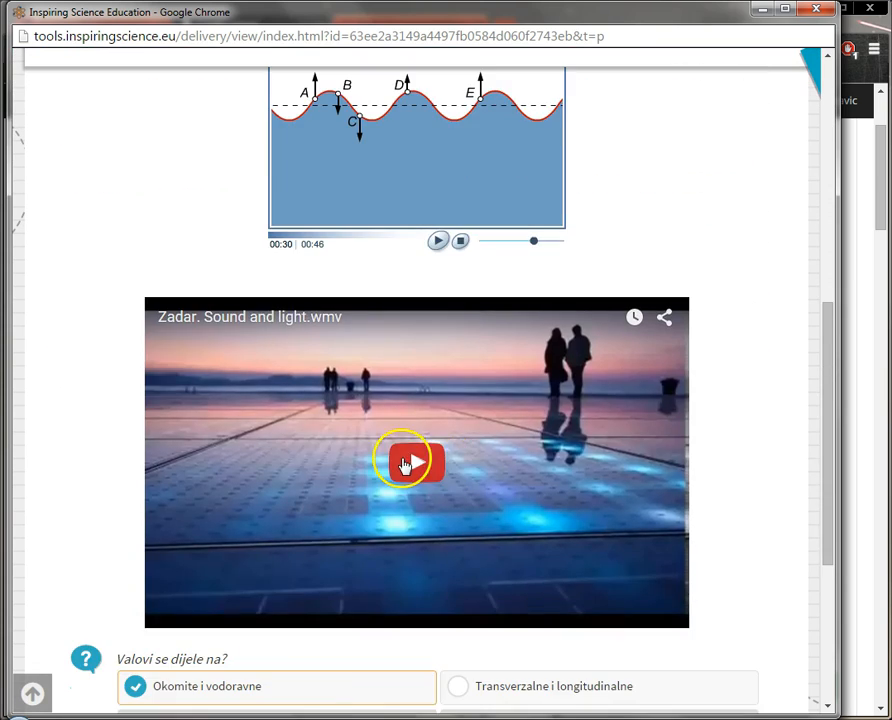
scroll(680, 530, "down", 3)
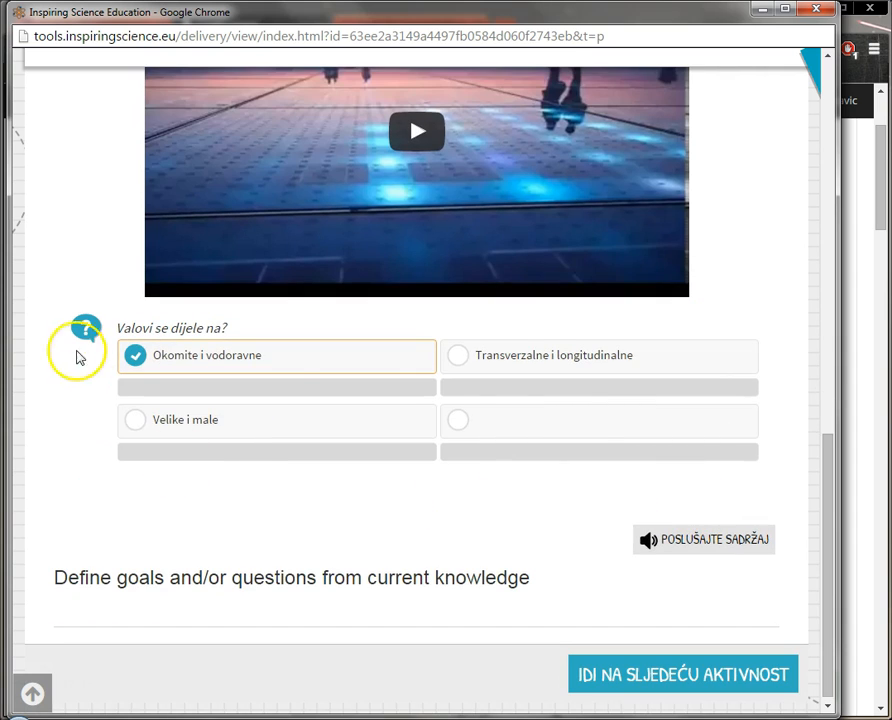
left_click(171, 419)
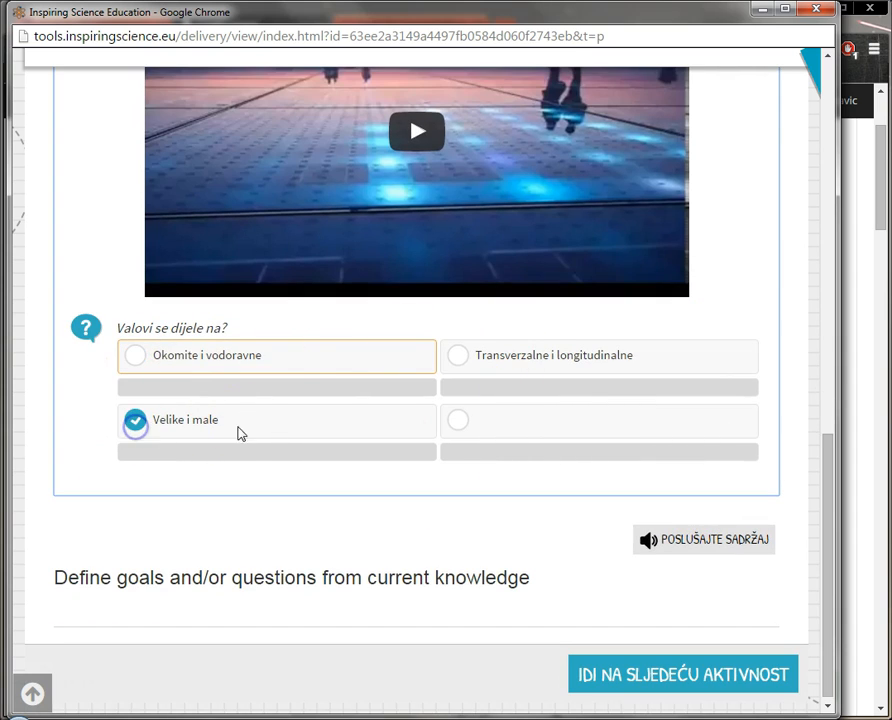
left_click(456, 360)
scroll(469, 521, "down", 1)
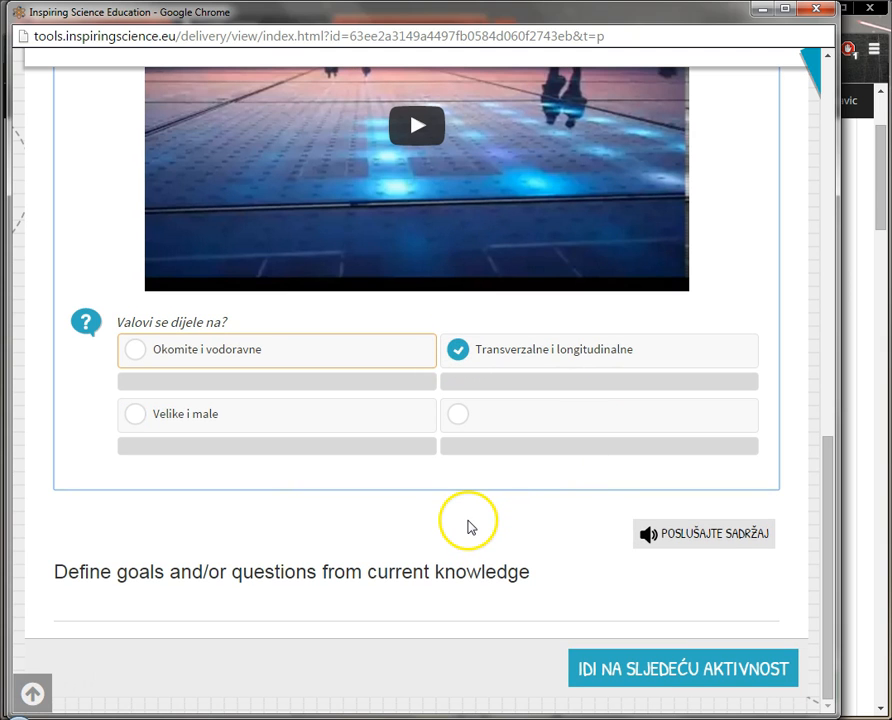
- Go through the remaining phases in the lesson preview, return to the first phase and close the preview
left_click(708, 673)
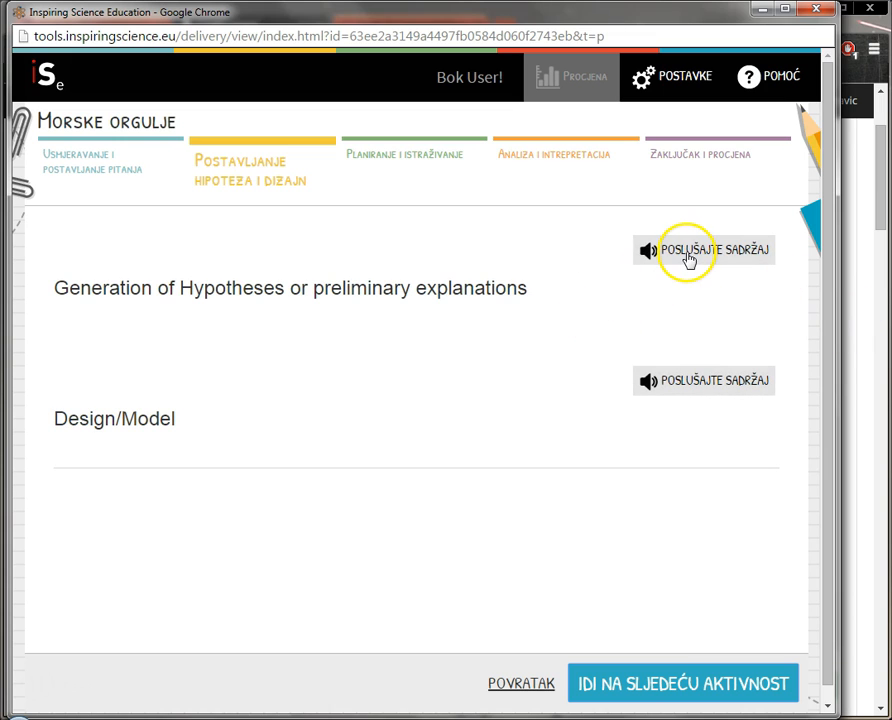
left_click(418, 152)
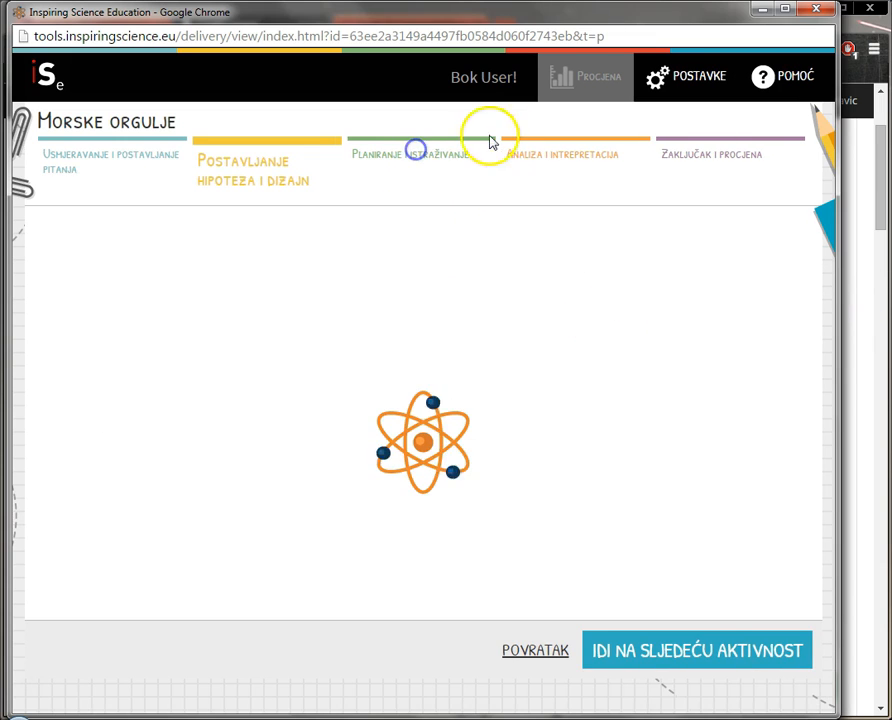
left_click(559, 156)
left_click(697, 154)
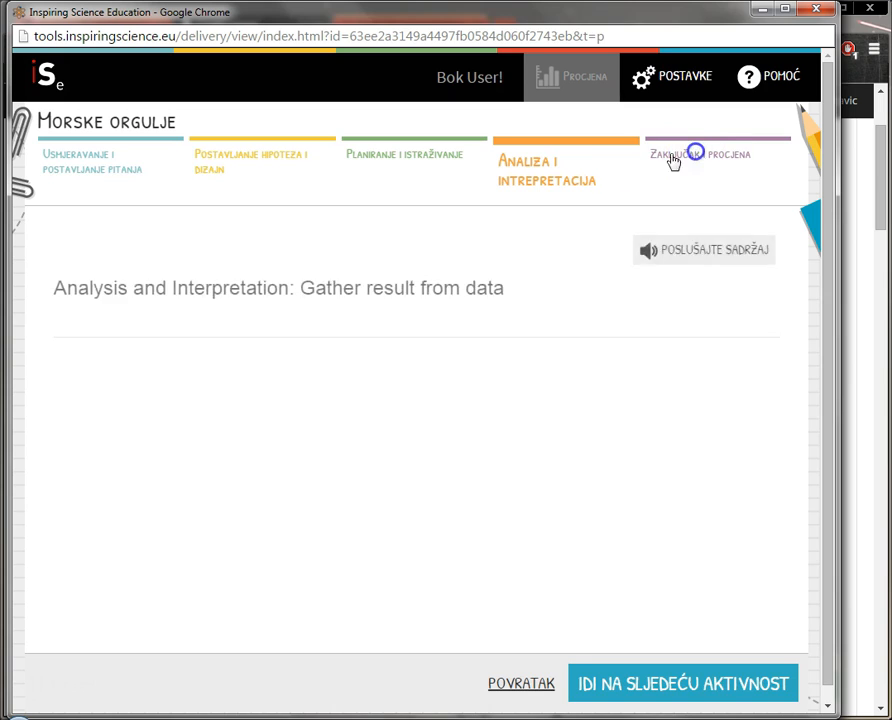
left_click(68, 152)
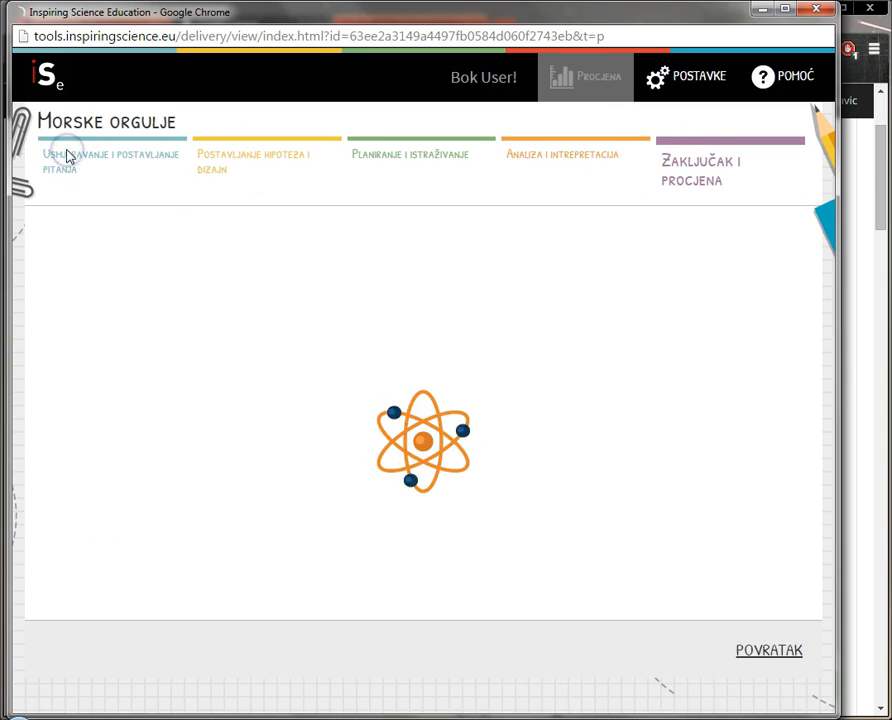
left_click(806, 9)
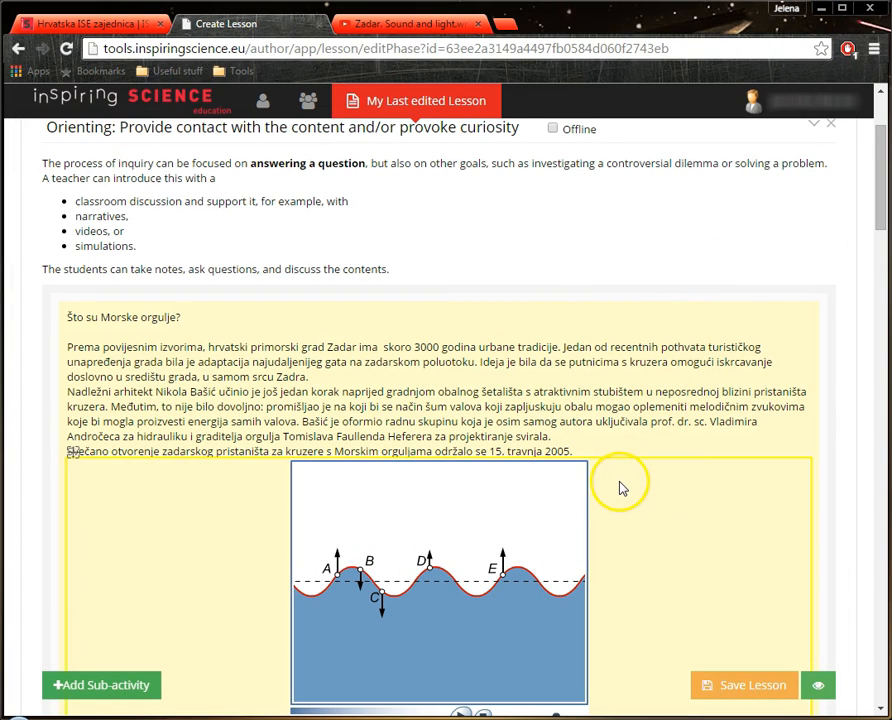
- Save the lesson and open the list of own lessons and scenarios
scroll(680, 482, "down", 7)
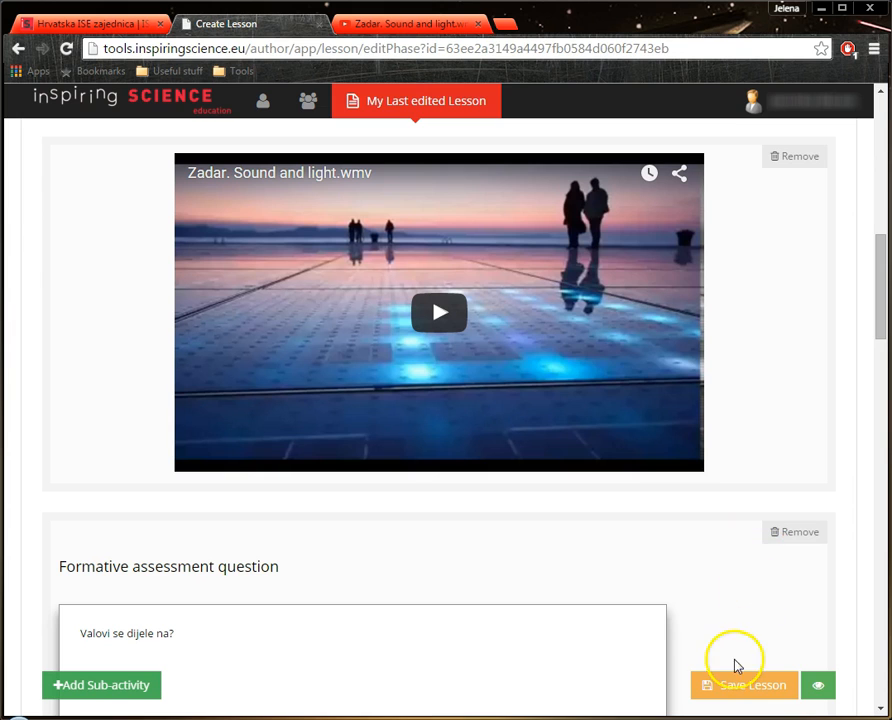
scroll(770, 580, "down", 3)
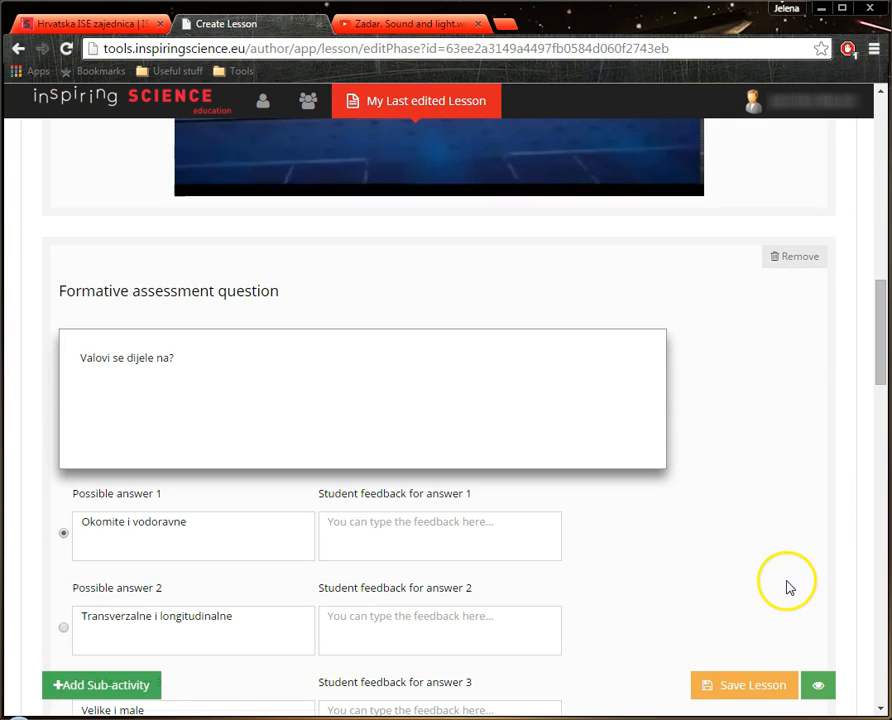
left_click(733, 688)
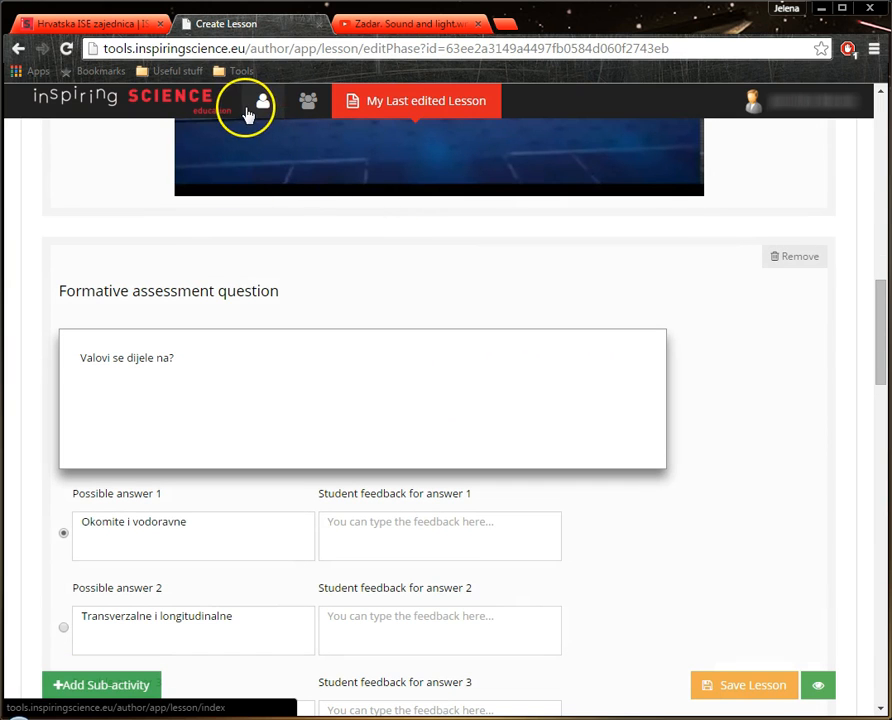
left_click(263, 104)
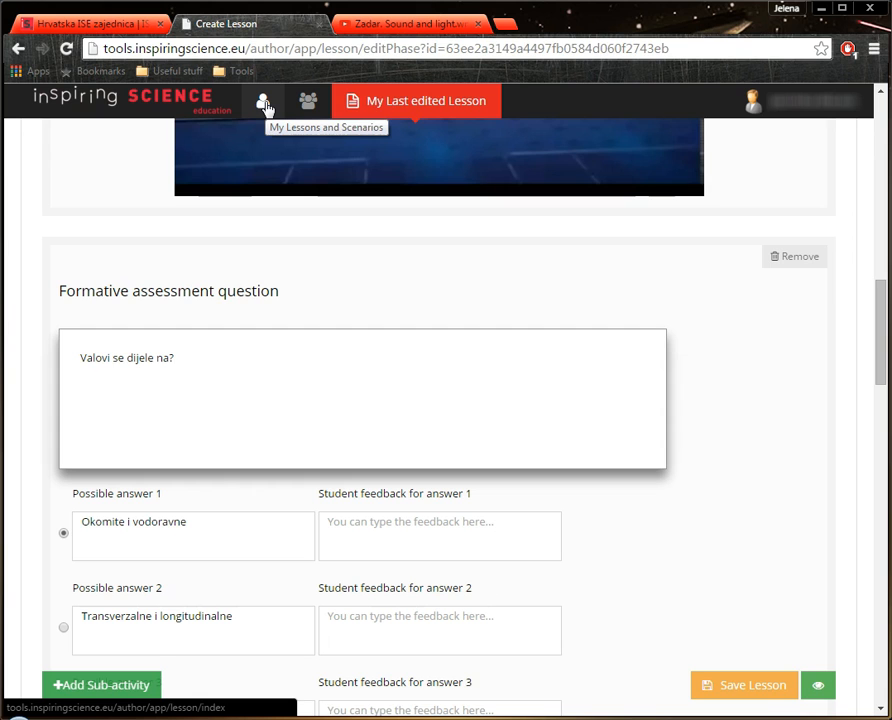
left_click(264, 104)
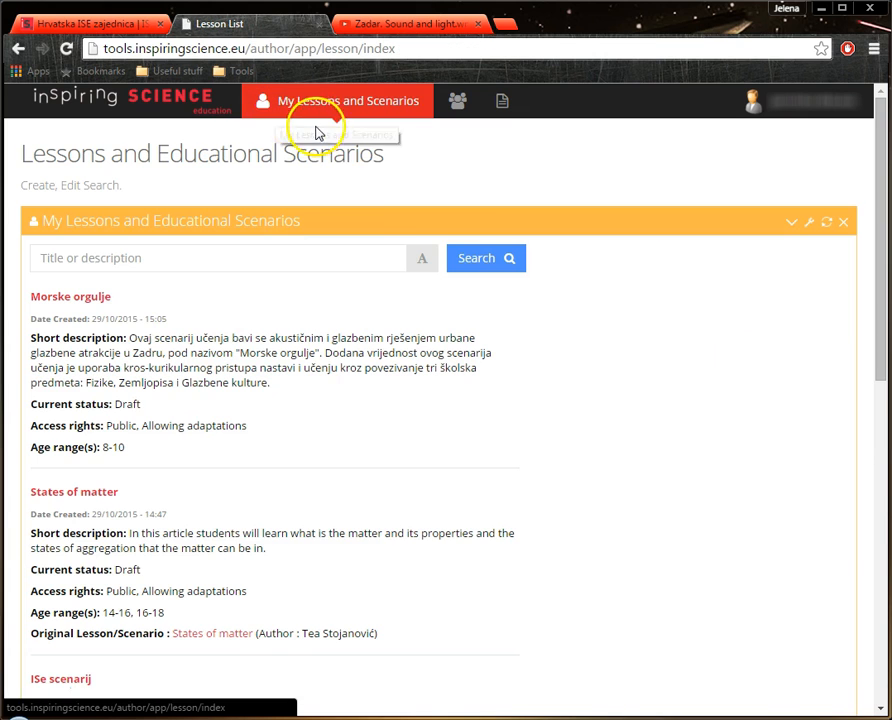